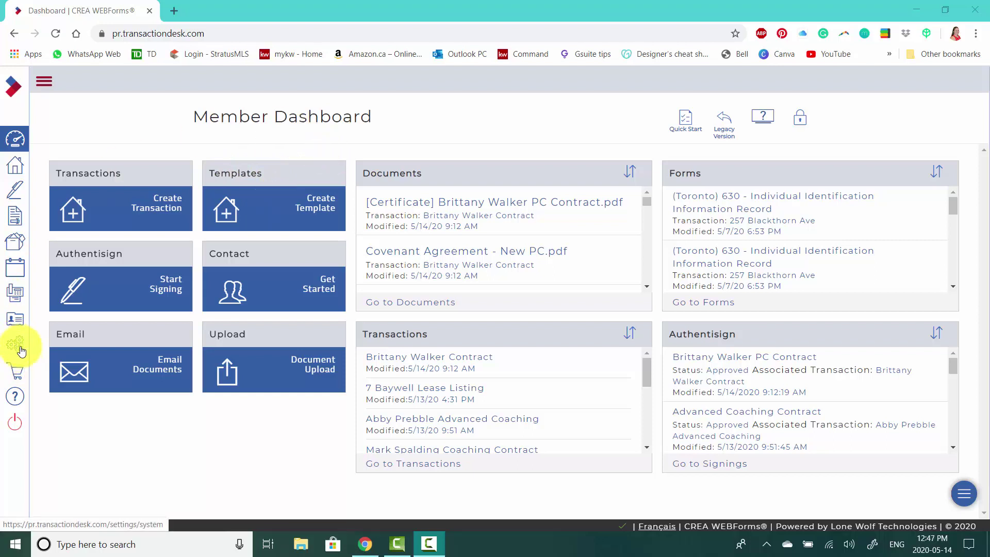
# - From the Member Dashboard, go to Transaction Templates and browse existing templates like Buyer Condo Complete
pyautogui.click(21, 351)
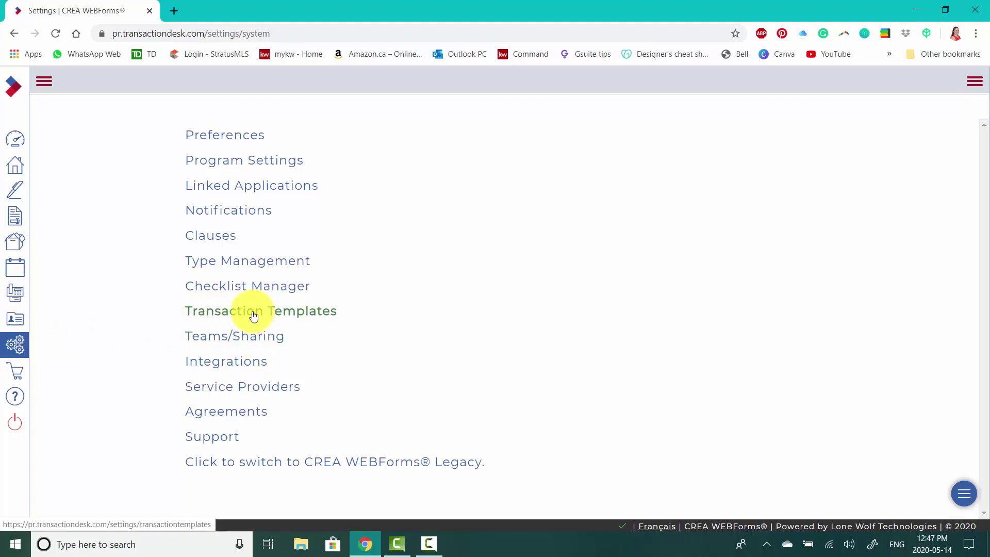
pyautogui.click(15, 140)
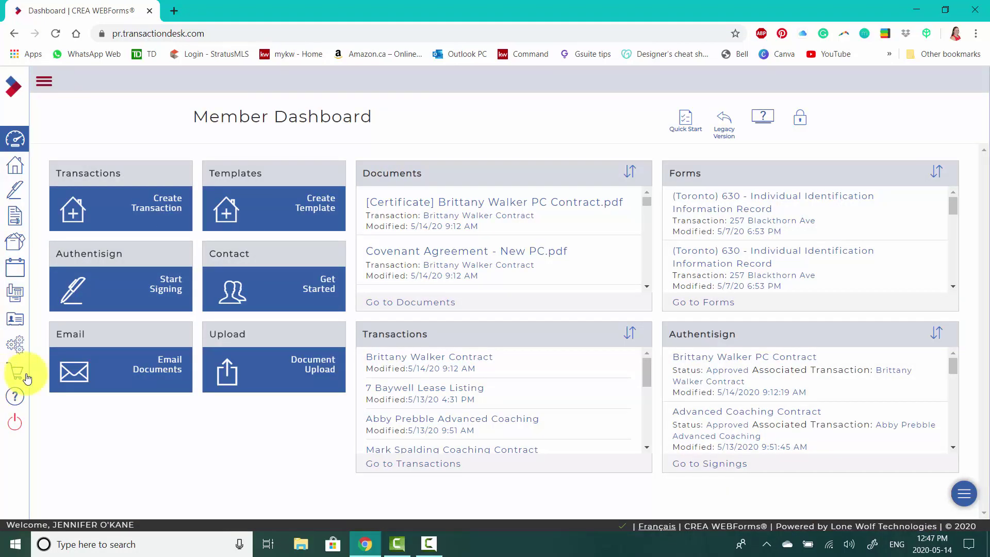
pyautogui.click(323, 208)
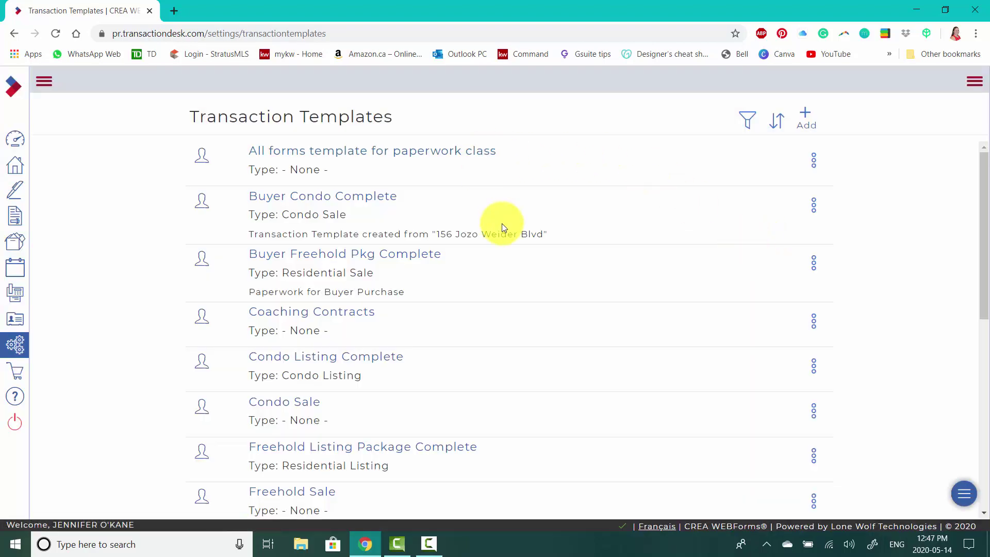
pyautogui.scroll(-6, 504, 227)
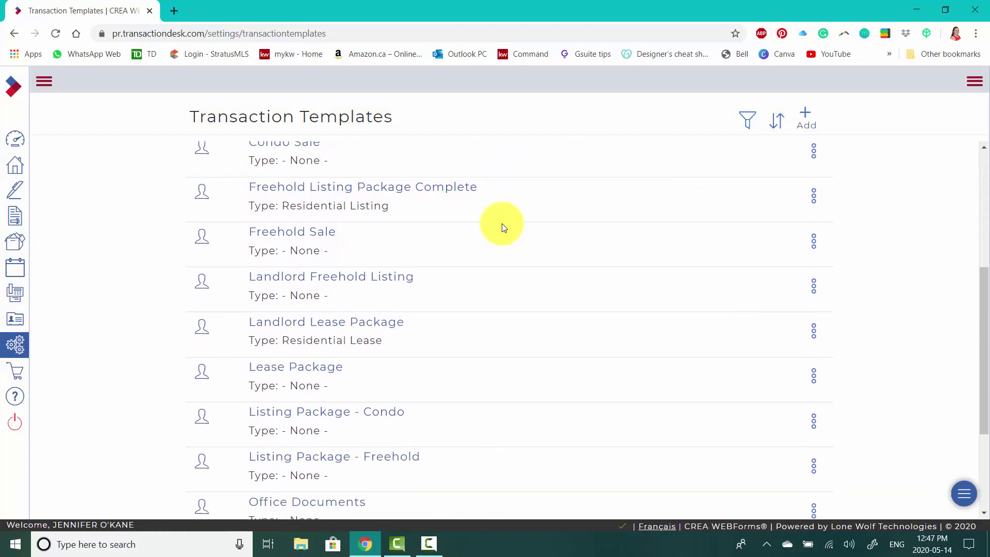
pyautogui.scroll(-2, 406, 477)
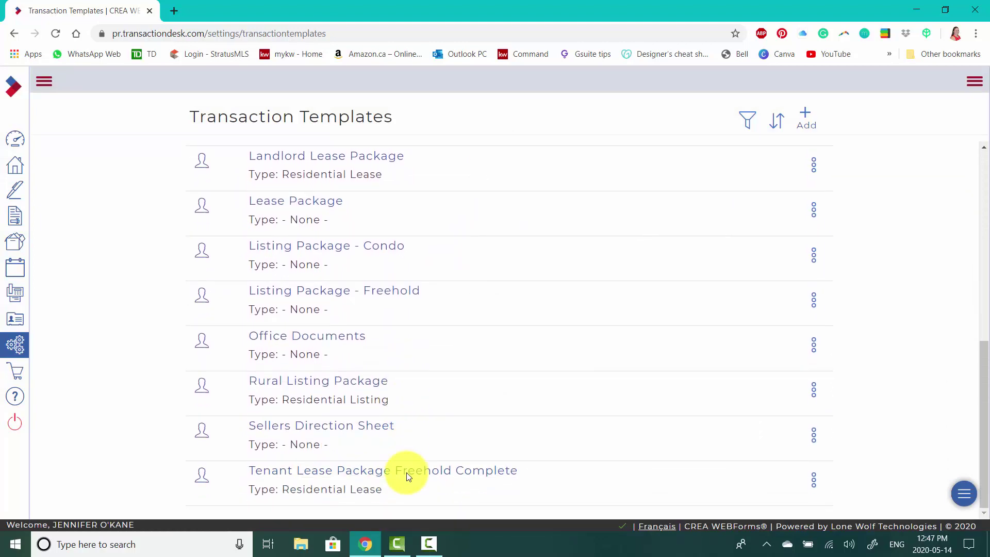
pyautogui.scroll(5, 406, 475)
pyautogui.scroll(3, 459, 424)
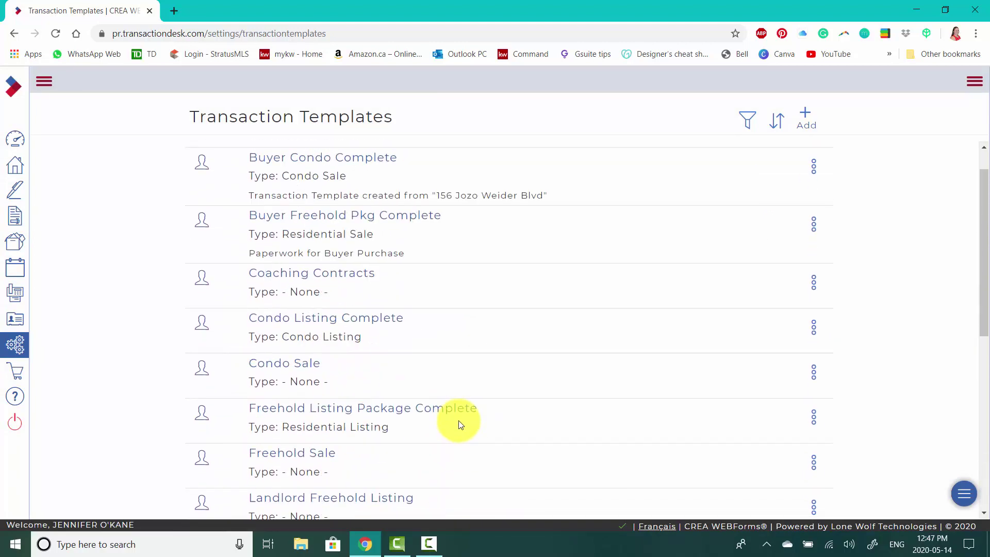
pyautogui.scroll(1, 459, 423)
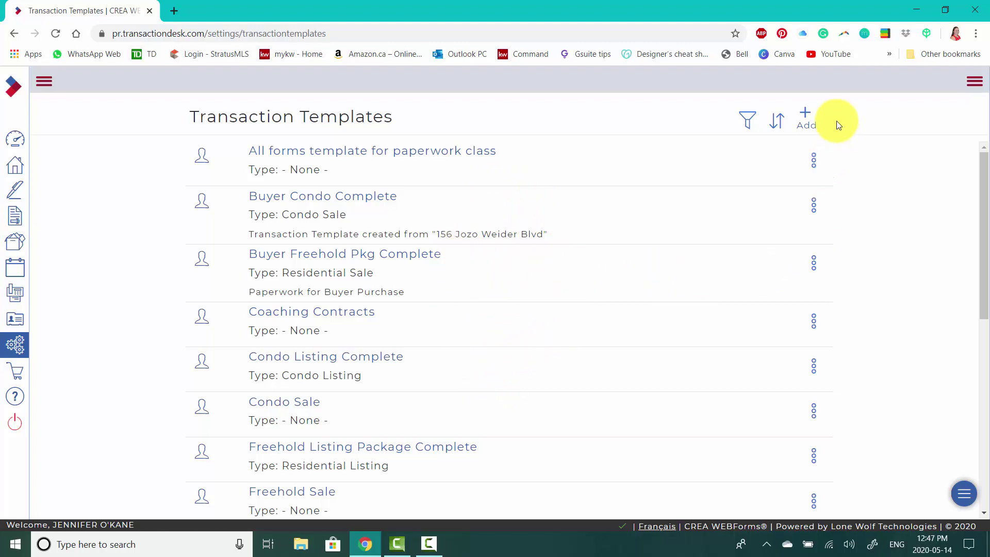
# - Add and save a template named 'Listing Package Freehold Residential' with type Residential Listing
pyautogui.click(808, 114)
pyautogui.click(455, 144)
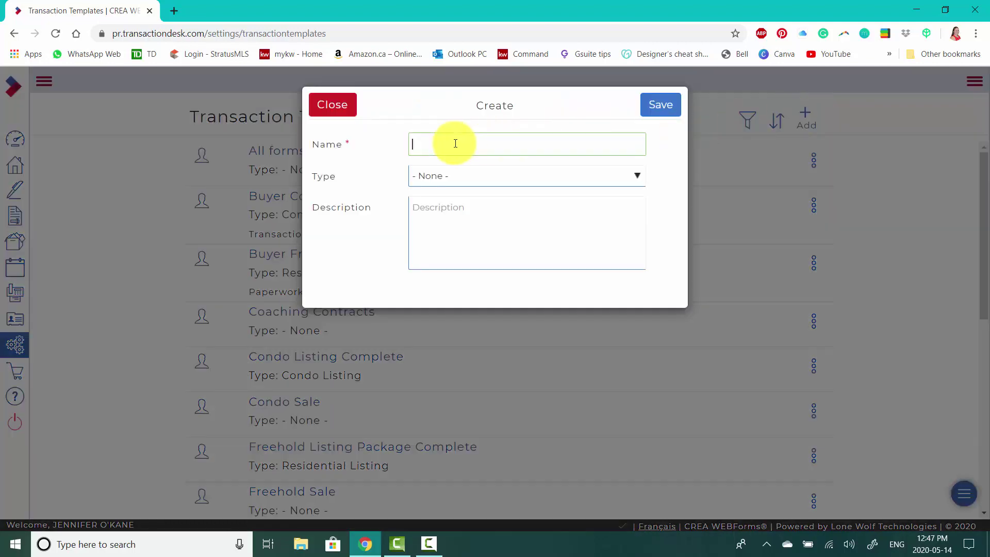
pyautogui.click(502, 151)
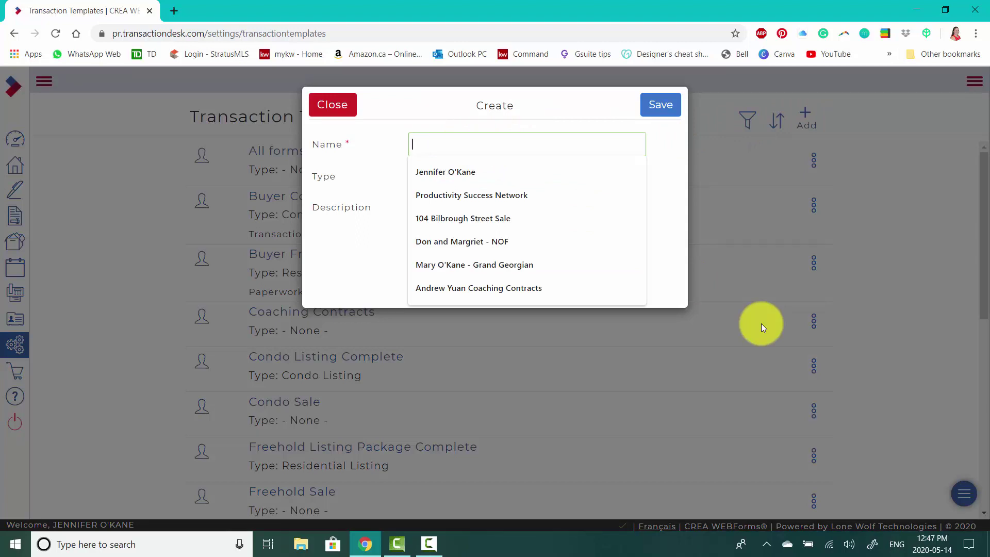
pyautogui.write('Listing Package Freehold Residential')
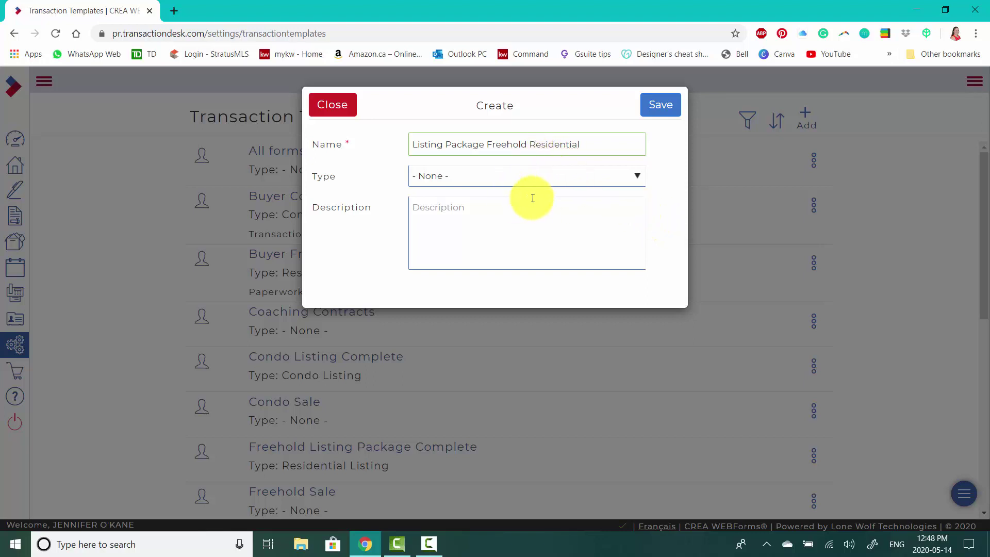
pyautogui.click(449, 178)
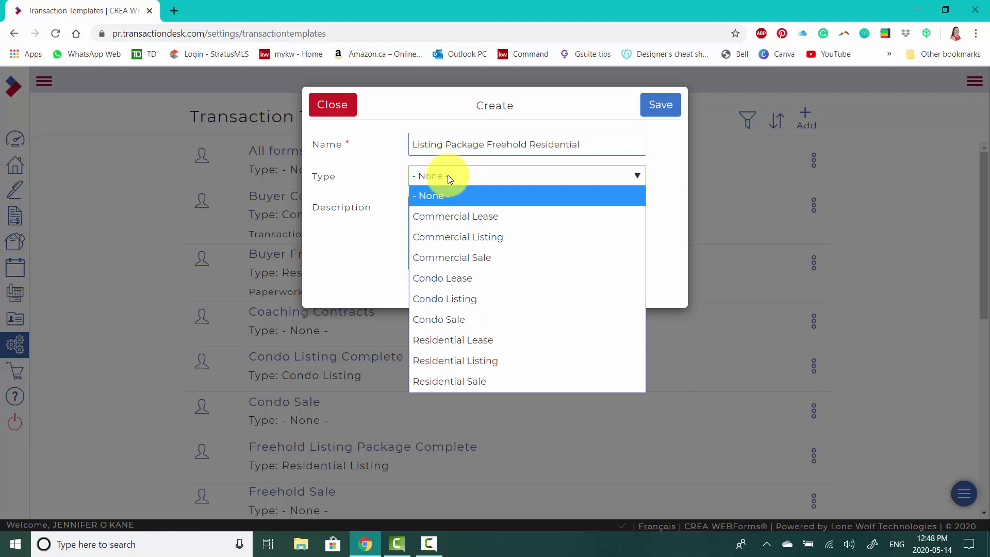
pyautogui.click(453, 364)
pyautogui.click(465, 216)
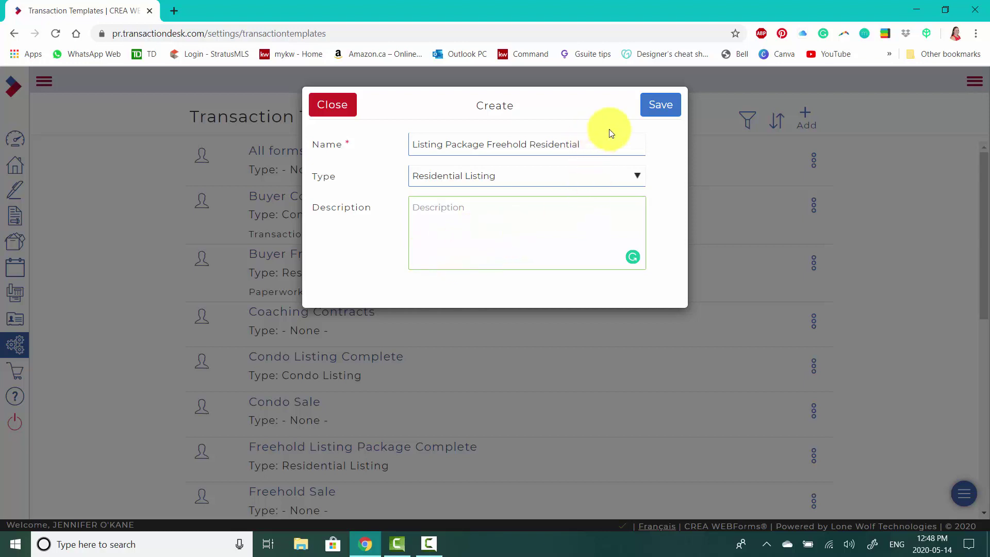
pyautogui.click(653, 105)
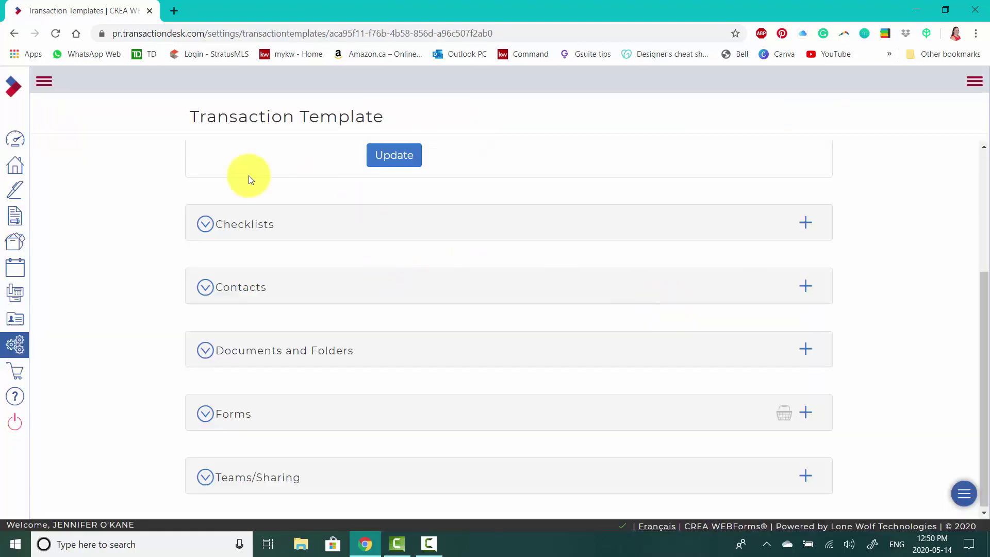
# - Expand the template's Contacts section and choose to add an existing contact
pyautogui.scroll(2, 102, 229)
pyautogui.scroll(2, 105, 229)
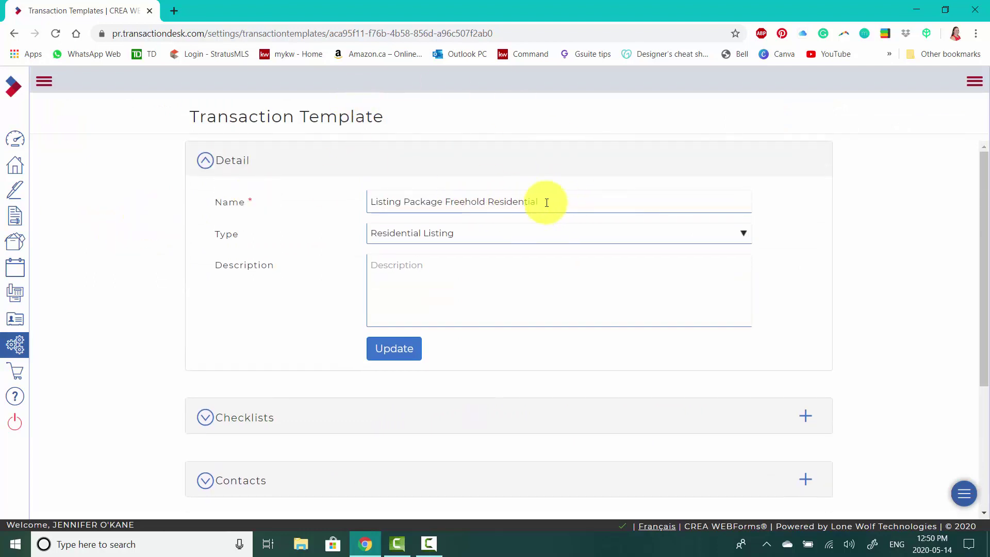
pyautogui.scroll(-4, 464, 258)
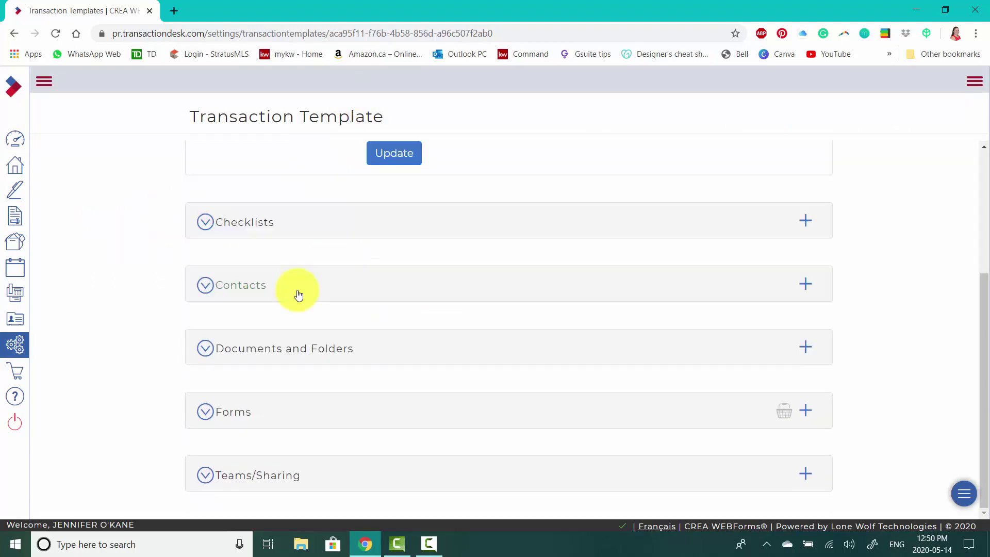
pyautogui.click(248, 290)
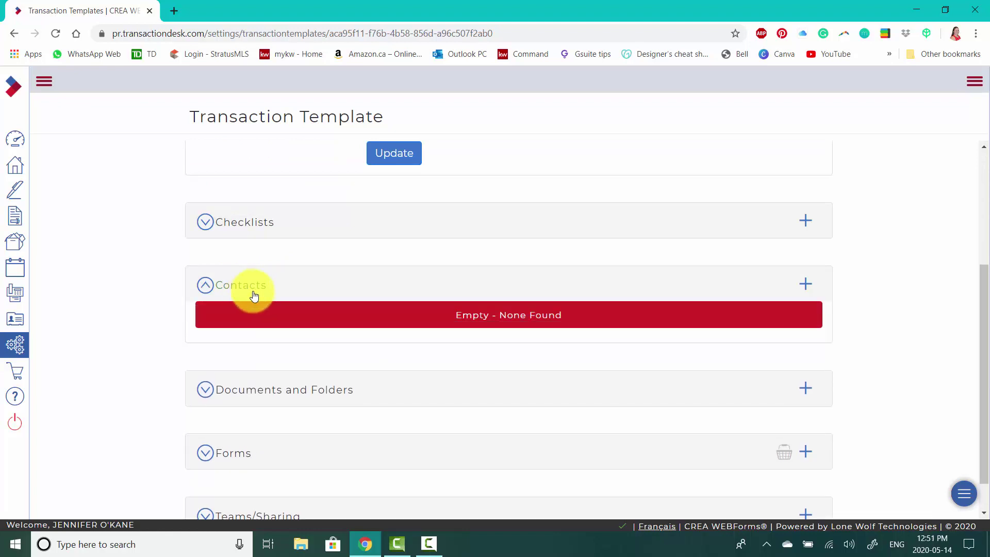
pyautogui.click(807, 289)
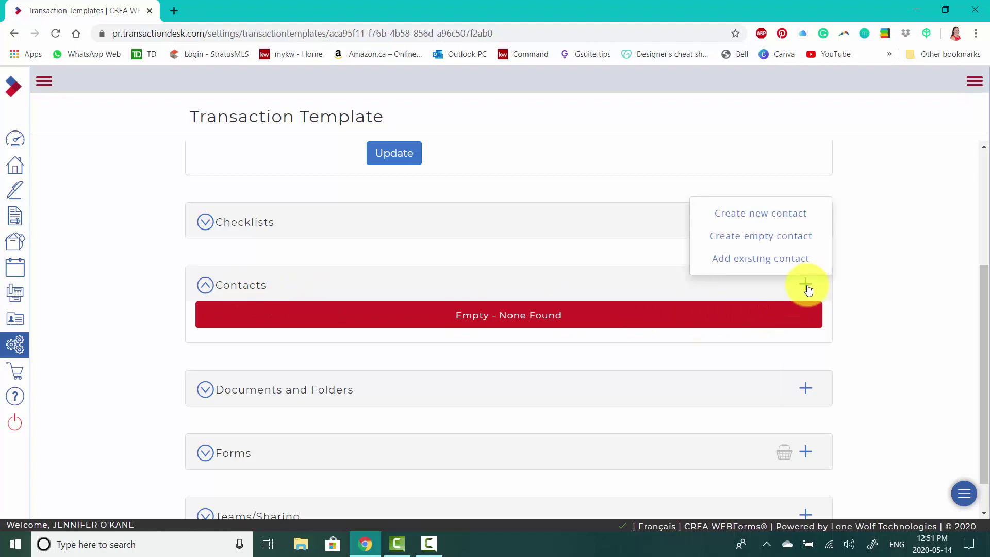
pyautogui.click(779, 266)
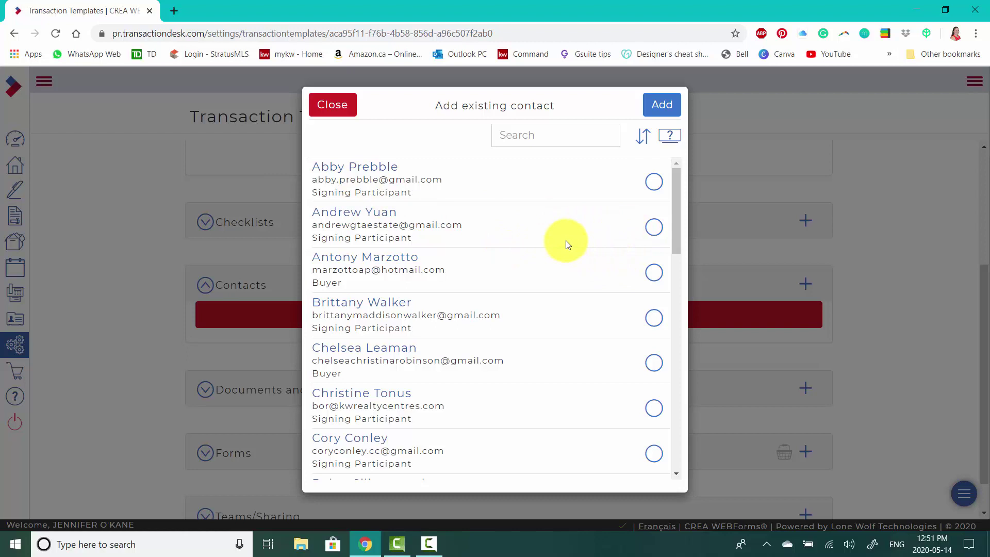
# - Select the agent's own Salesperson entry from the existing contacts list
pyautogui.scroll(-6, 463, 216)
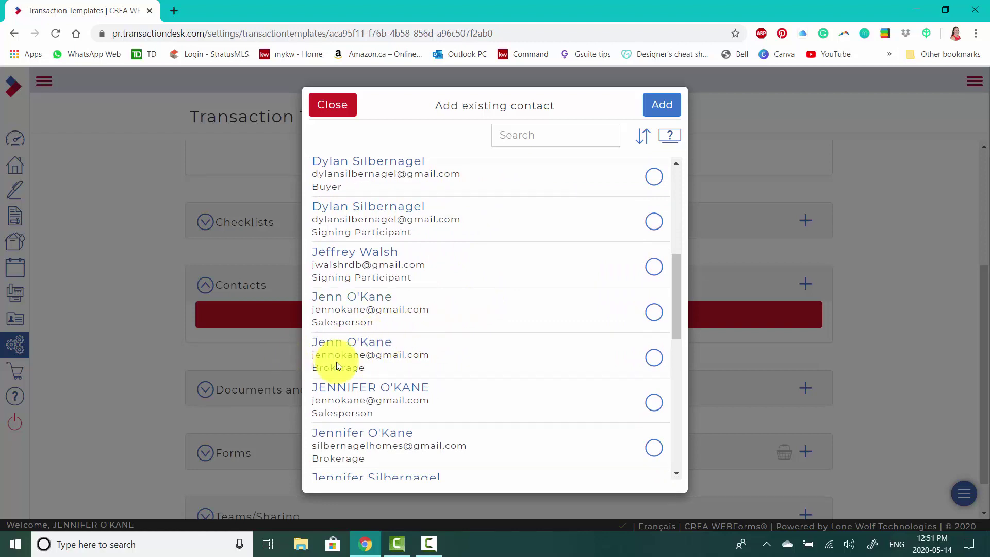
pyautogui.scroll(-1, 359, 301)
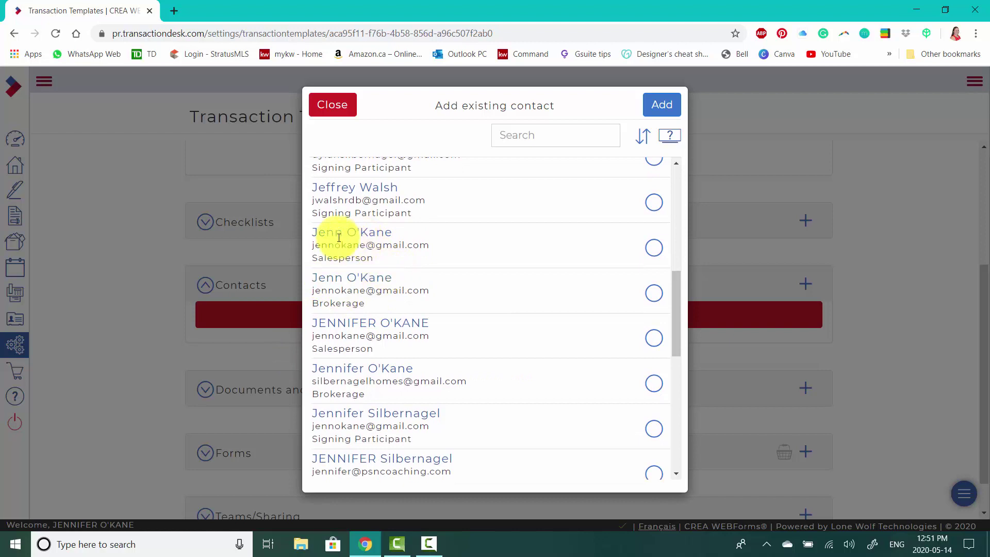
pyautogui.doubleClick(327, 257)
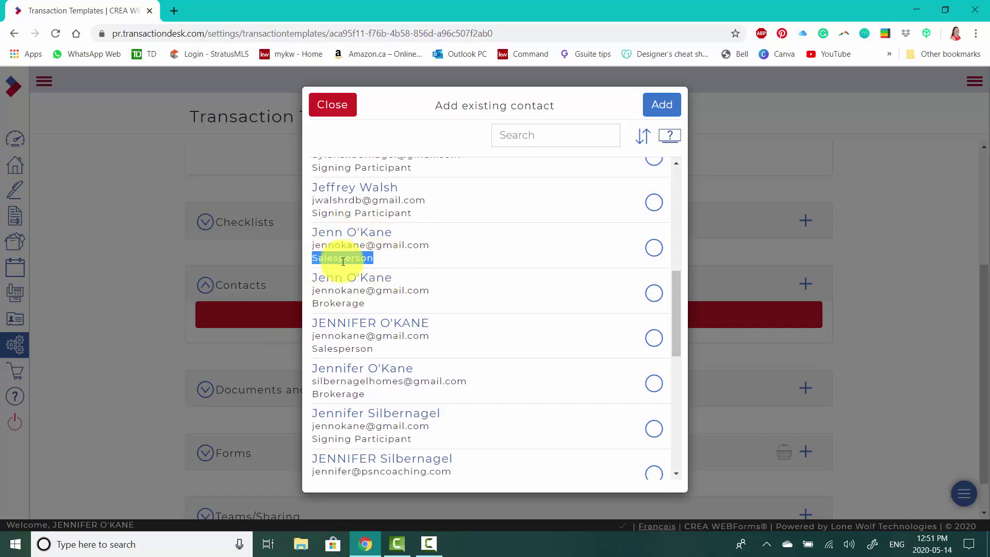
pyautogui.moveTo(370, 306); pyautogui.dragTo(318, 308)
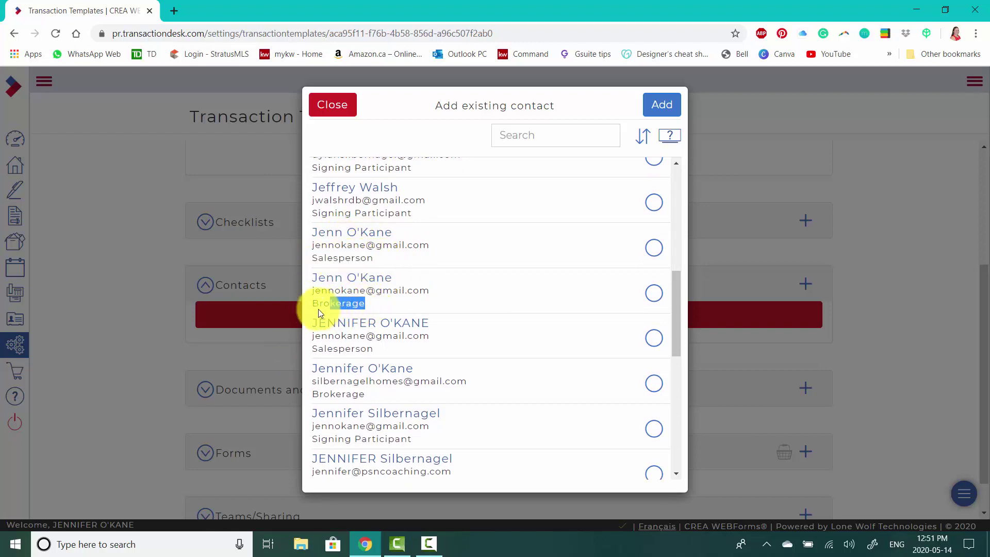
pyautogui.click(387, 309)
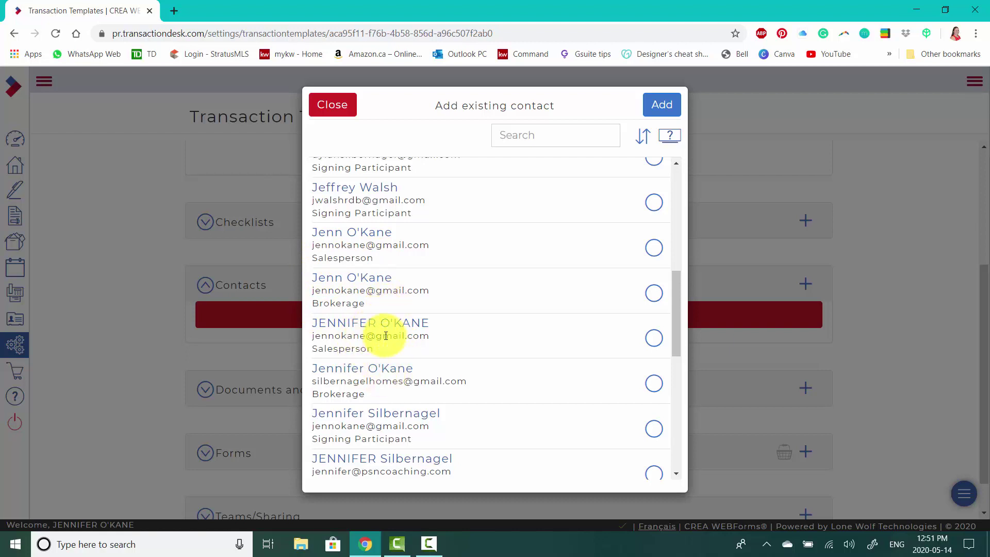
pyautogui.click(654, 338)
pyautogui.scroll(-4, 563, 358)
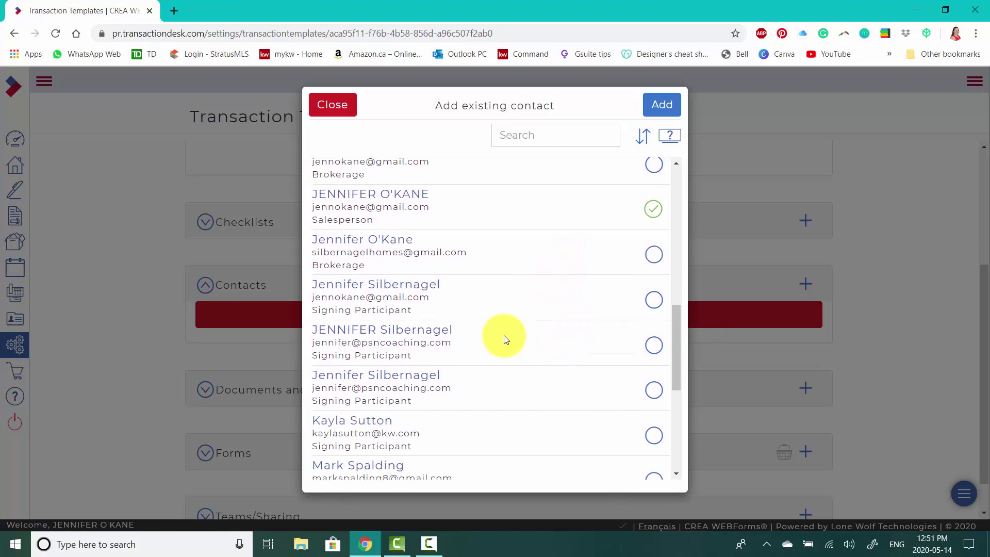
pyautogui.scroll(-5, 505, 339)
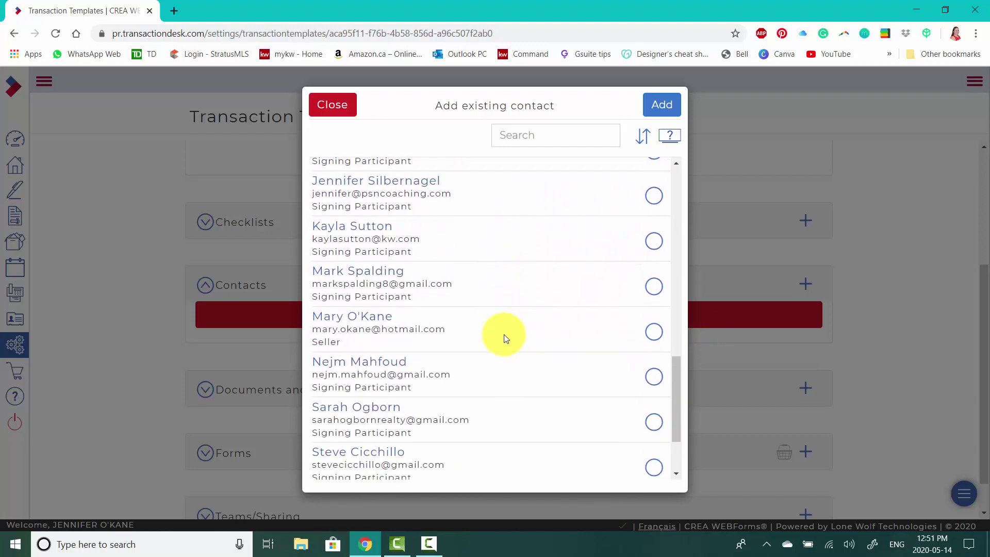
pyautogui.scroll(6, 503, 338)
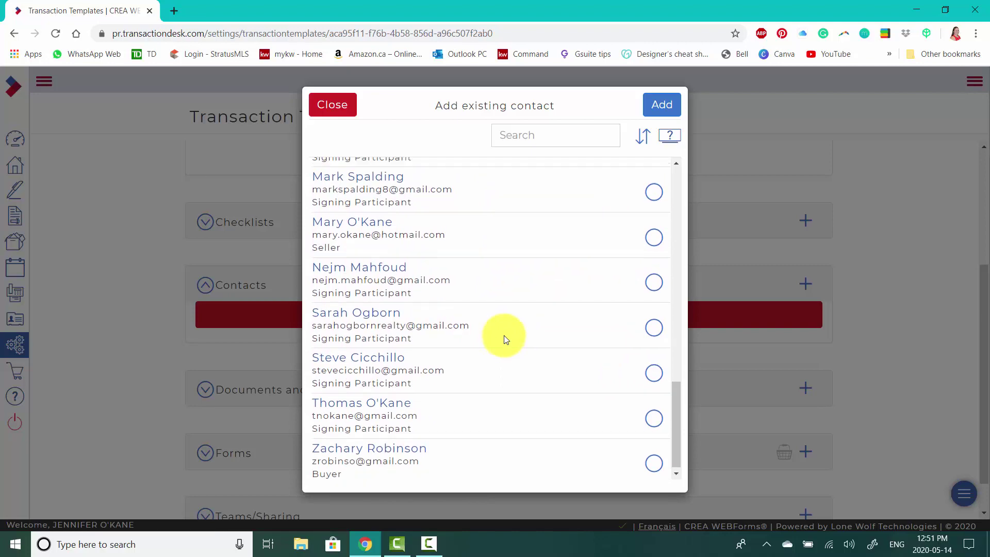
pyautogui.scroll(9, 505, 338)
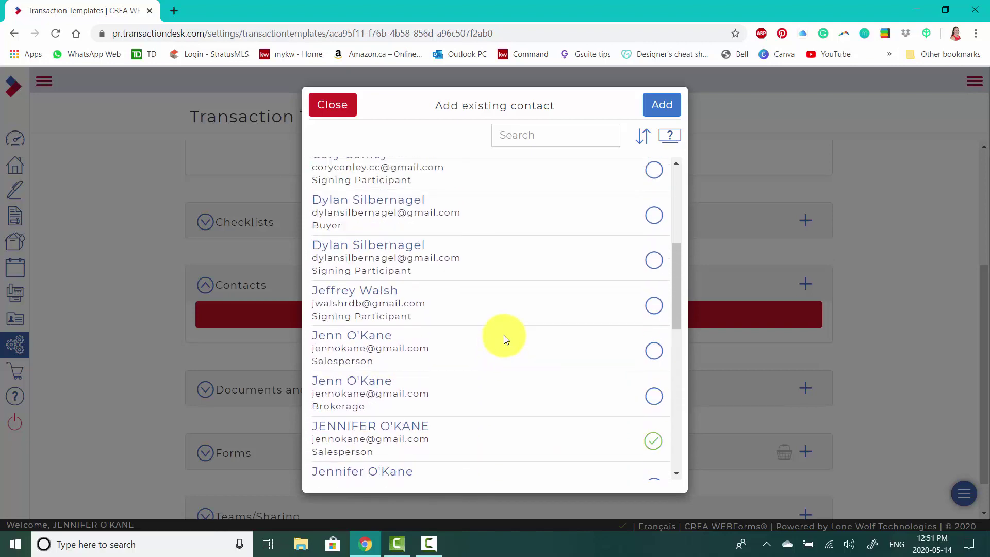
pyautogui.scroll(1, 505, 339)
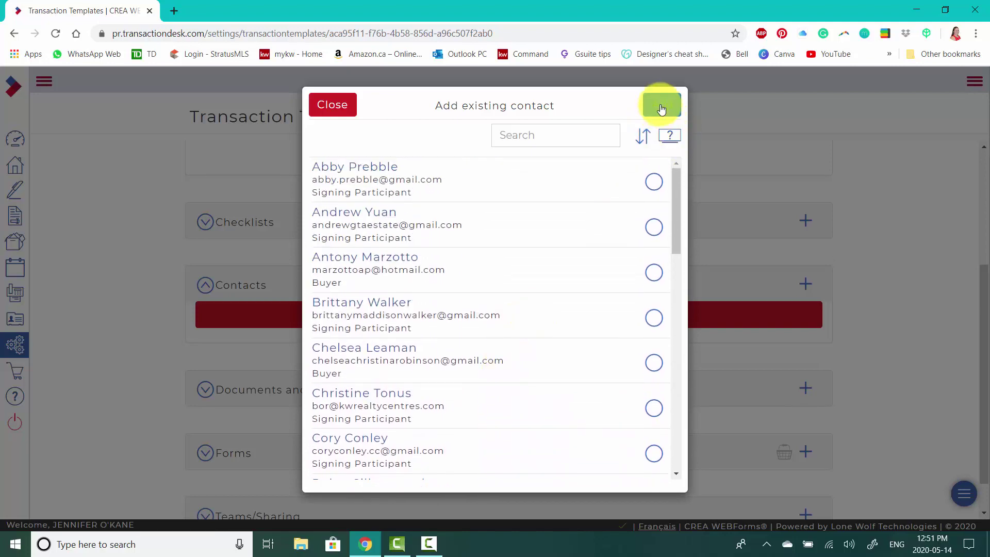
# - Add the chosen contact as Listing Salesperson, filling details from saved information, and save
pyautogui.click(659, 103)
pyautogui.click(478, 184)
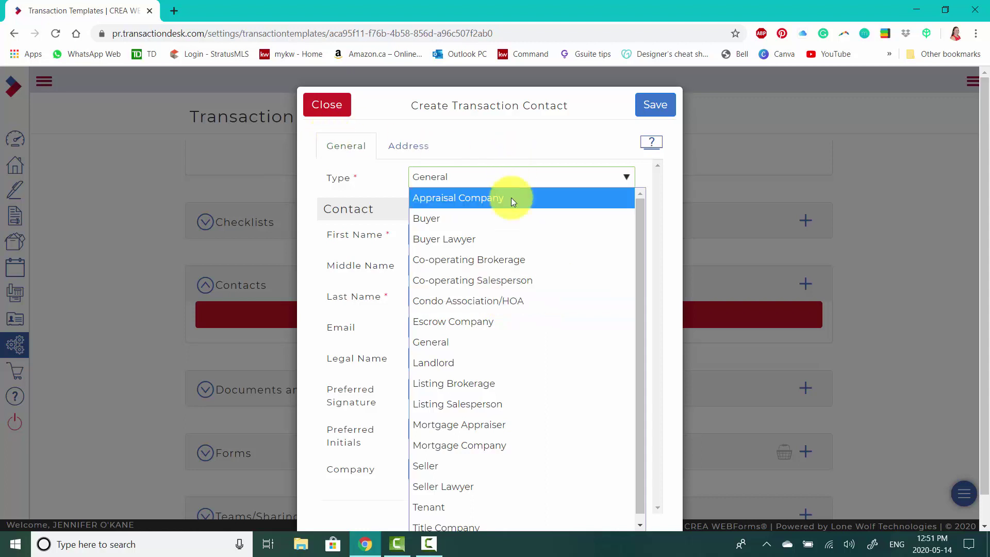
pyautogui.click(501, 407)
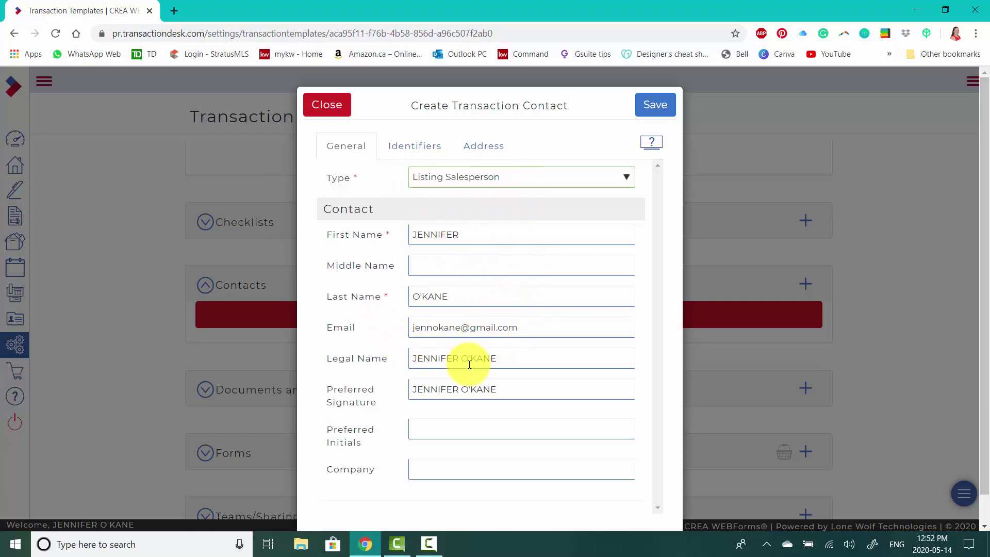
pyautogui.click(437, 297)
pyautogui.click(516, 427)
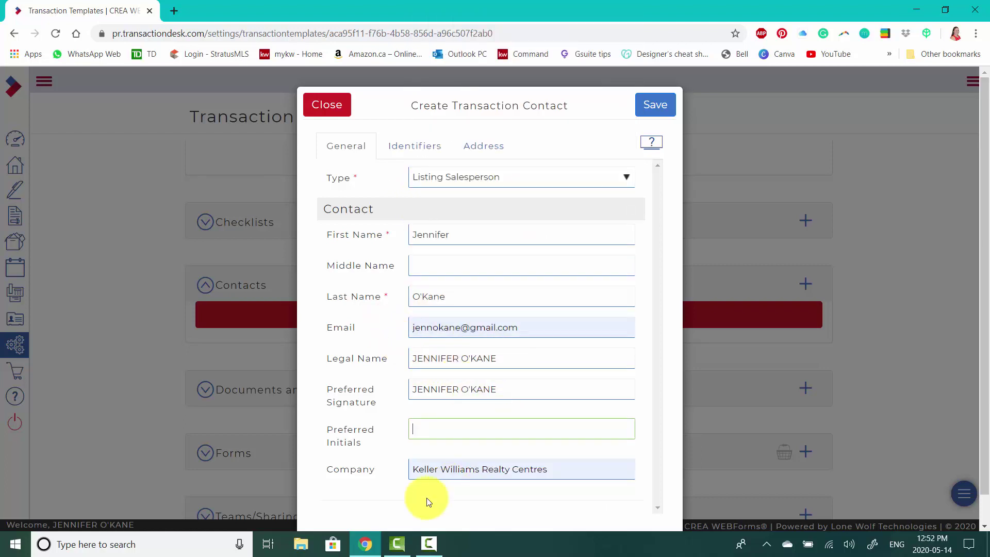
pyautogui.click(405, 144)
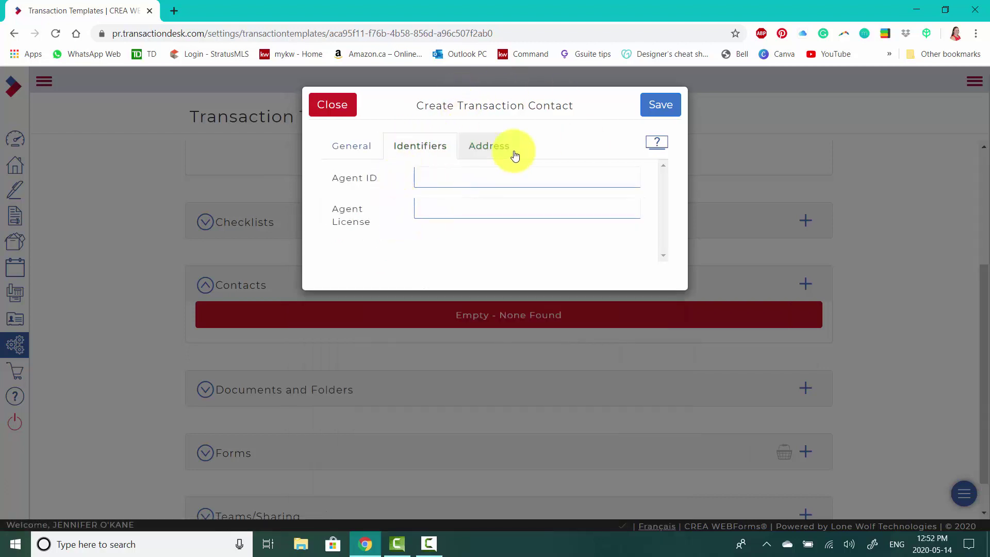
pyautogui.click(494, 151)
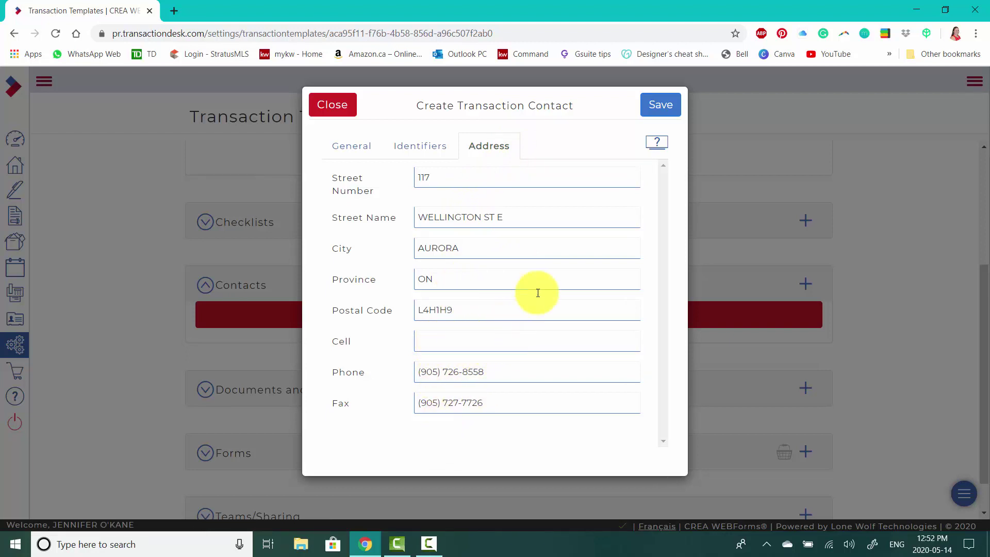
pyautogui.click(358, 152)
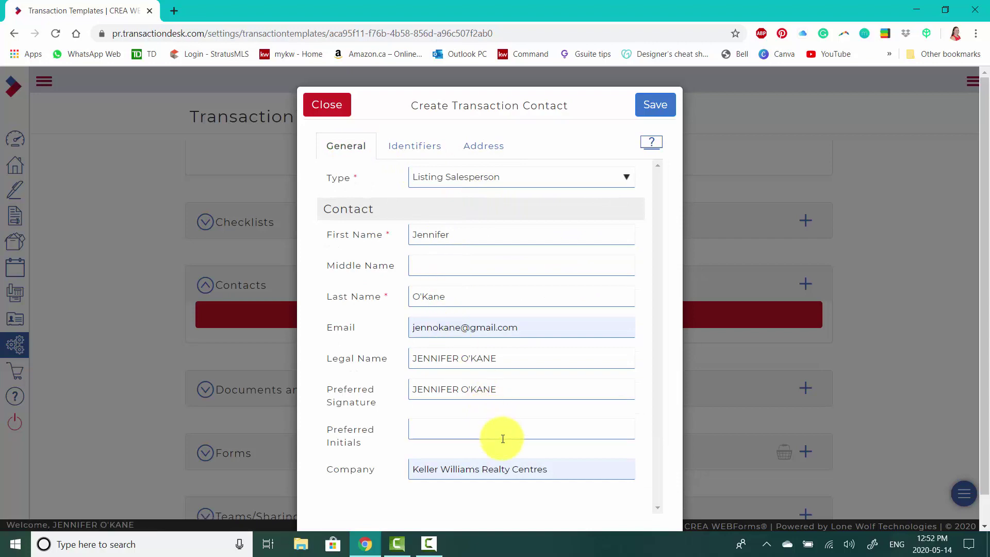
pyautogui.click(661, 112)
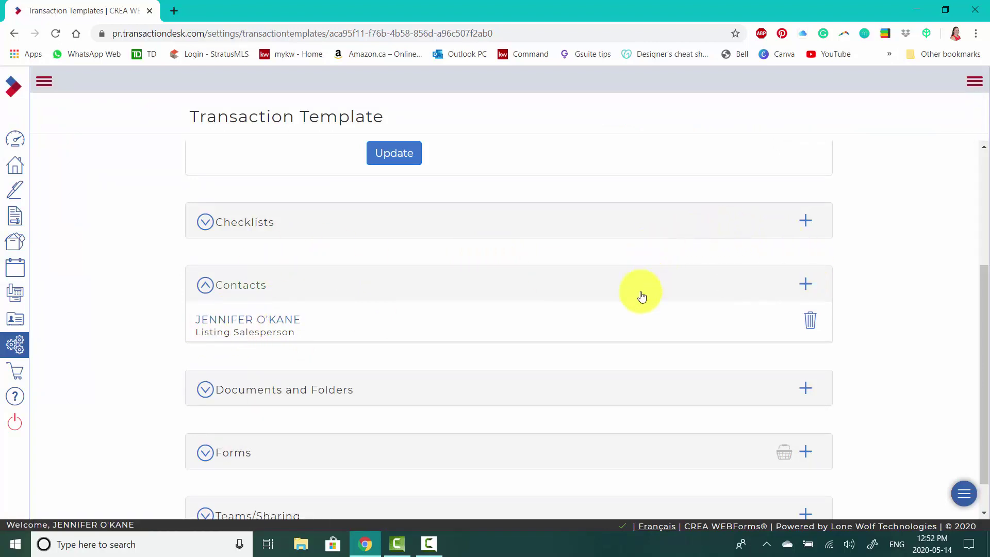
# - Create a new Listing Brokerage contact with office Keller Williams Realty Centres
pyautogui.click(807, 290)
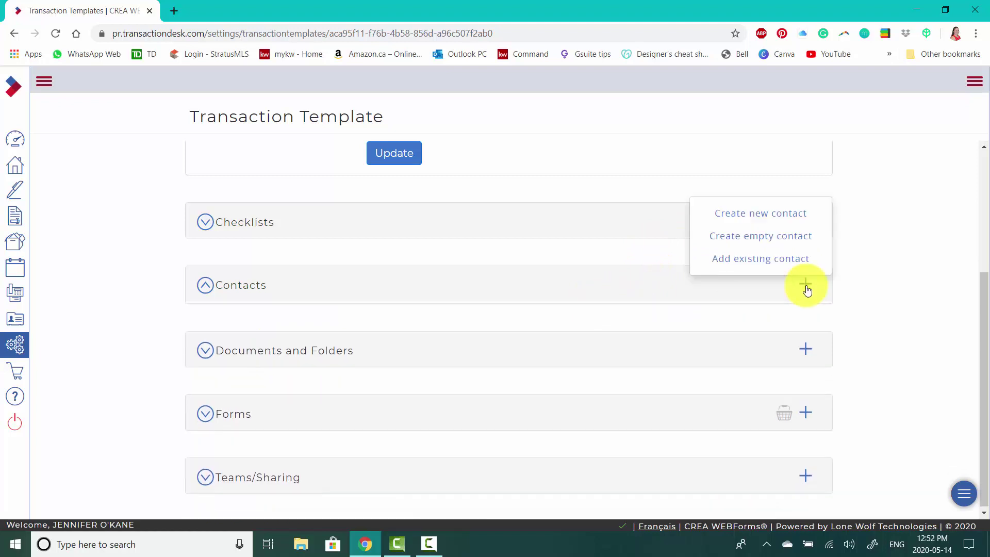
pyautogui.click(764, 222)
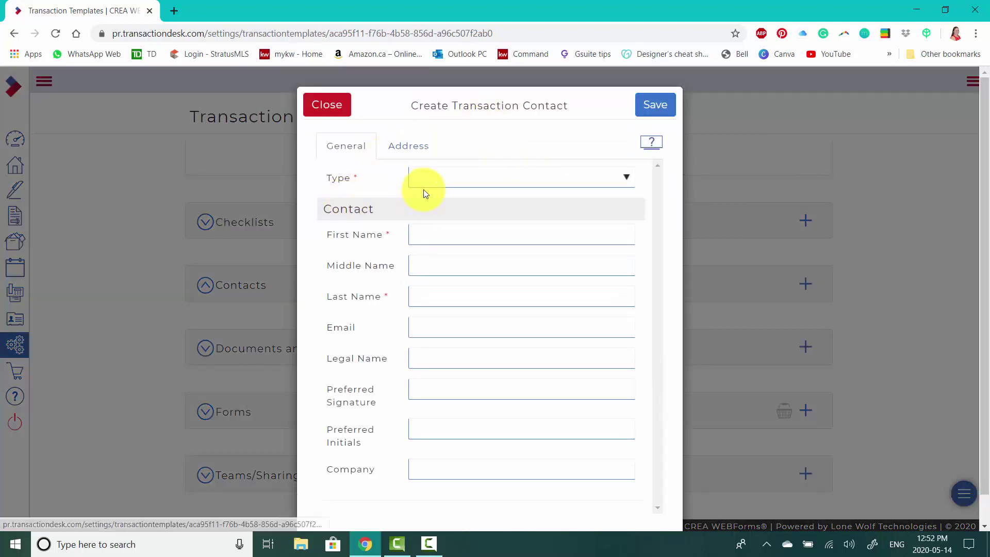
pyautogui.click(426, 181)
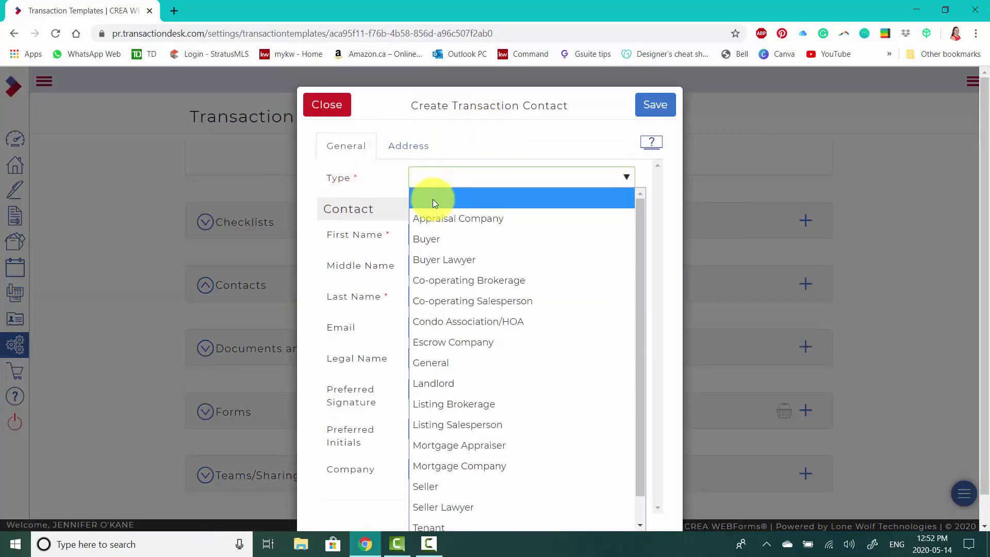
pyautogui.click(489, 407)
pyautogui.click(421, 471)
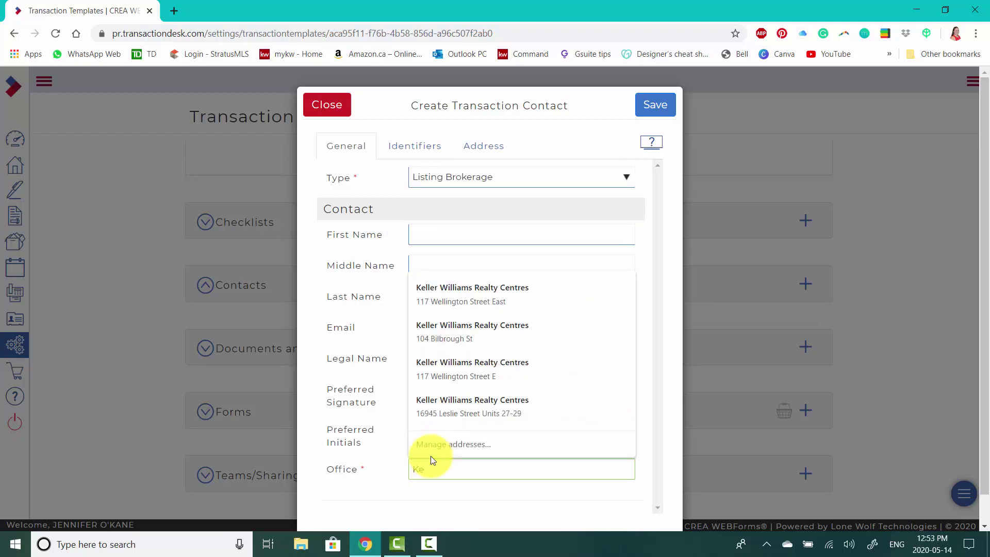
pyautogui.write('illian')
pyautogui.write('s Rea')
pyautogui.press('BackSpace')
pyautogui.press('BackSpace')
pyautogui.press('BackSpace')
pyautogui.write('Realty Centres')
pyautogui.click(465, 496)
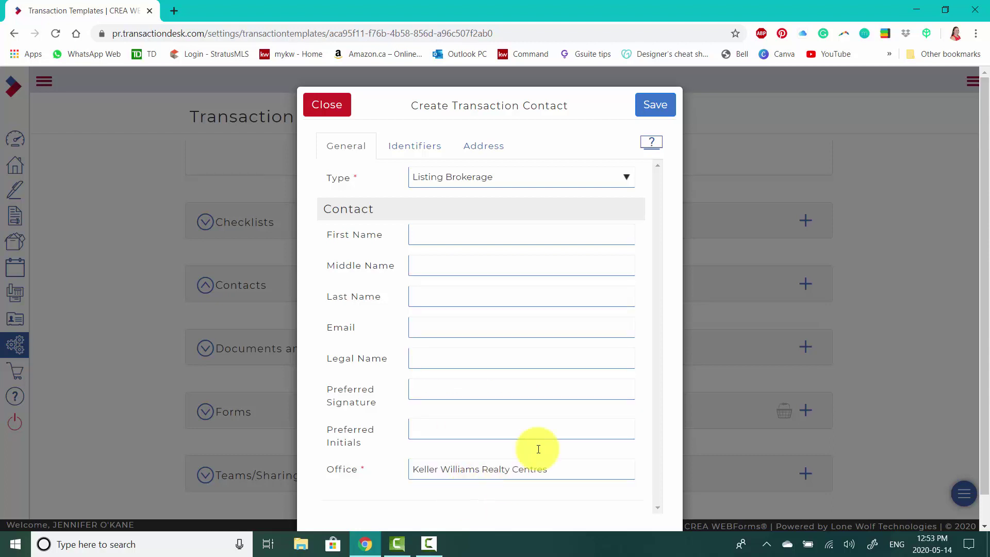
# - Fill the brokerage address as 117 Wellington Street East and save the contact
pyautogui.click(492, 149)
pyautogui.click(434, 179)
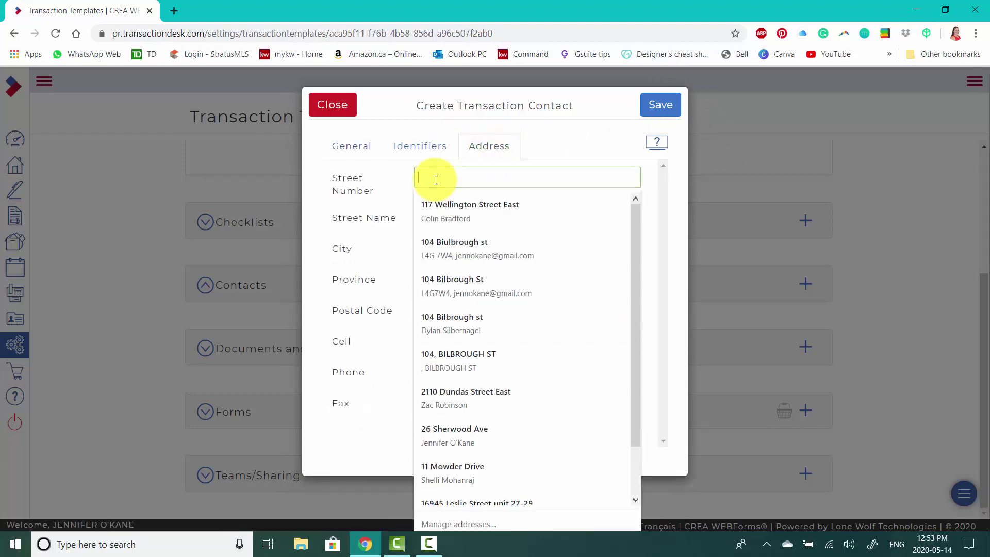
pyautogui.write('117 Wellington Stree')
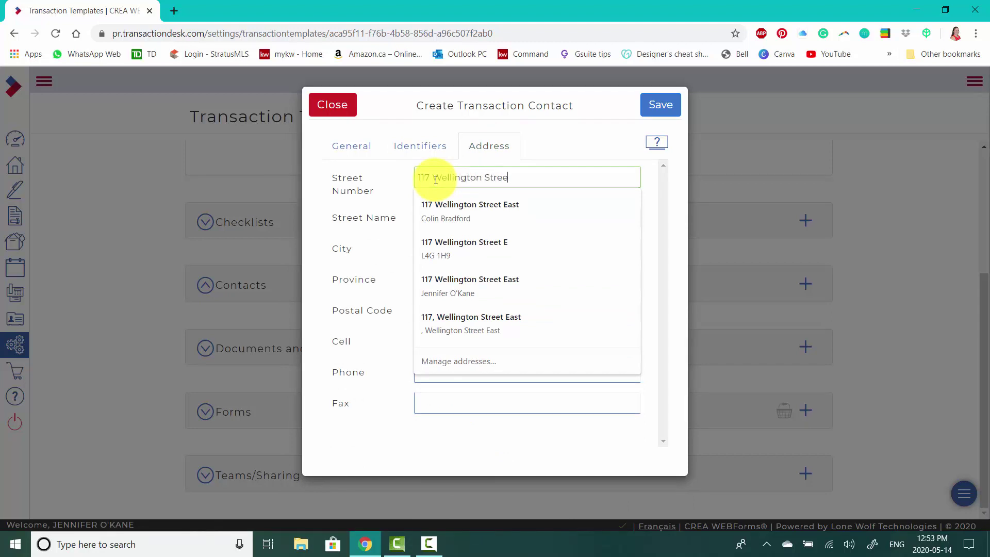
pyautogui.write('t East')
pyautogui.press('Tab')
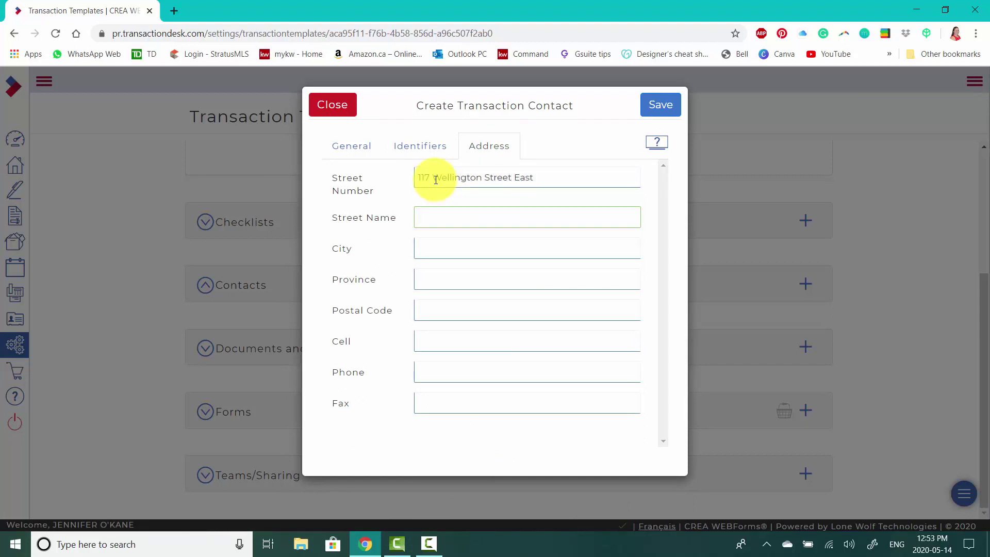
pyautogui.click(654, 107)
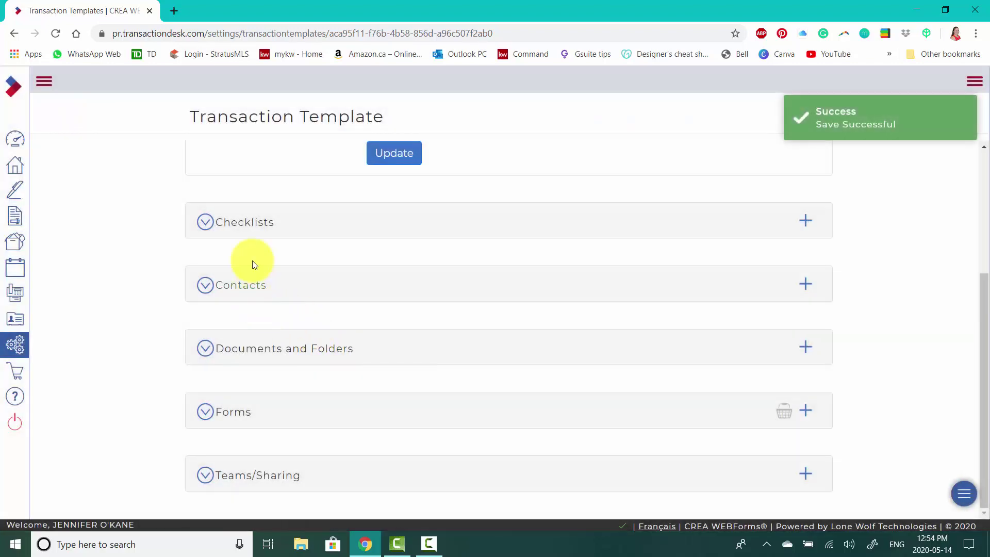
# - Show the salesperson and brokerage contacts, then expand the empty Documents and Folders section
pyautogui.click(246, 285)
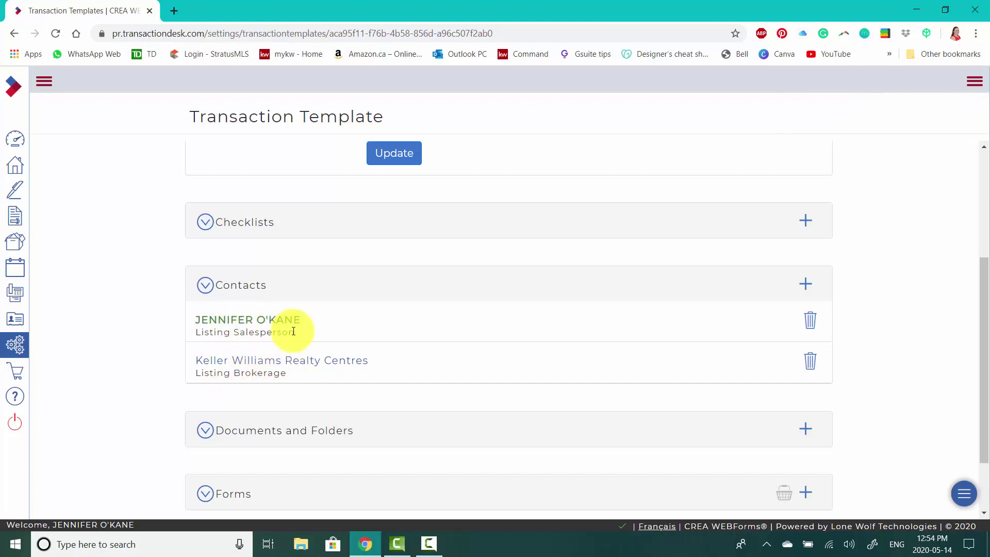
pyautogui.scroll(-2, 464, 330)
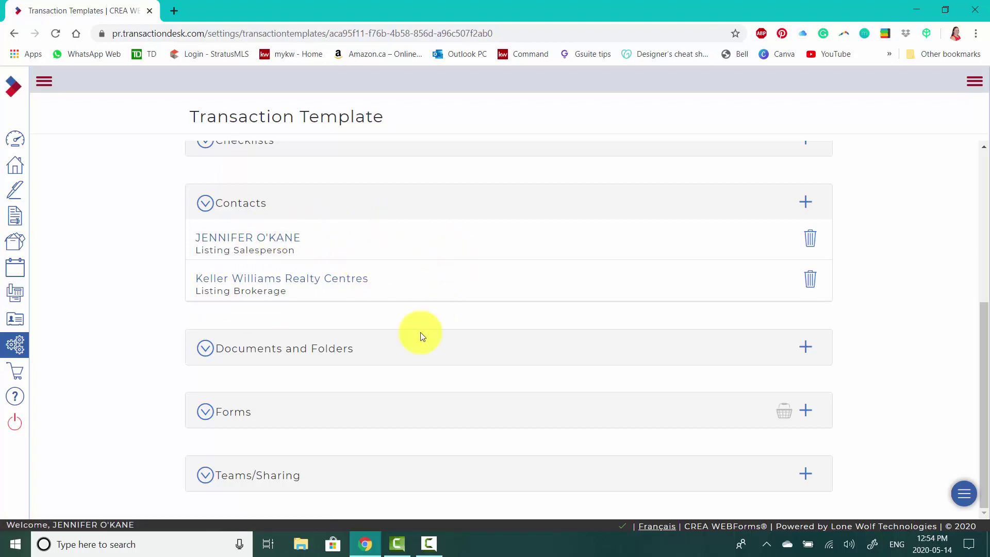
pyautogui.click(275, 348)
pyautogui.scroll(-1, 509, 304)
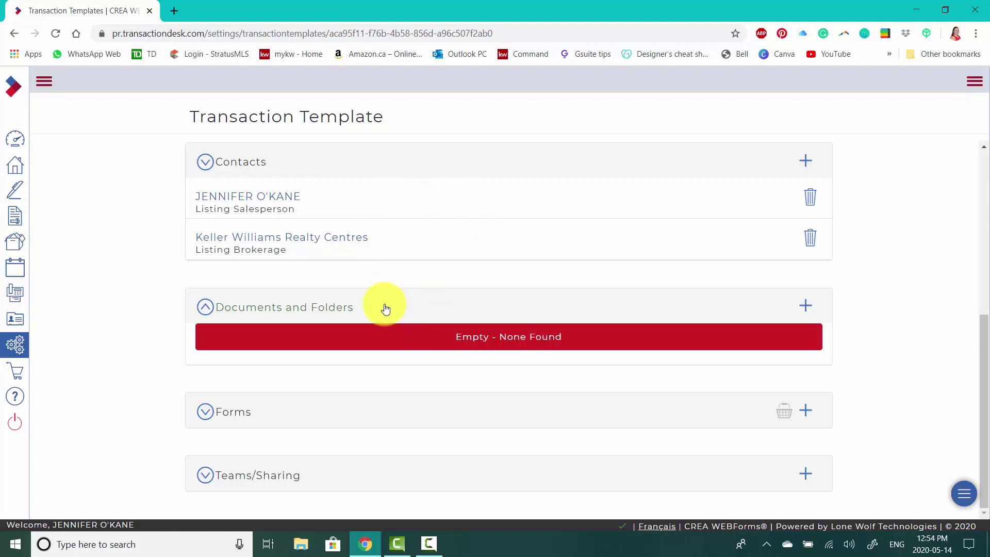
# - Upload Editable Schedule B, COVID-19 Buyer and Tenant, and COVID-19 Third Party PDFs
pyautogui.click(804, 307)
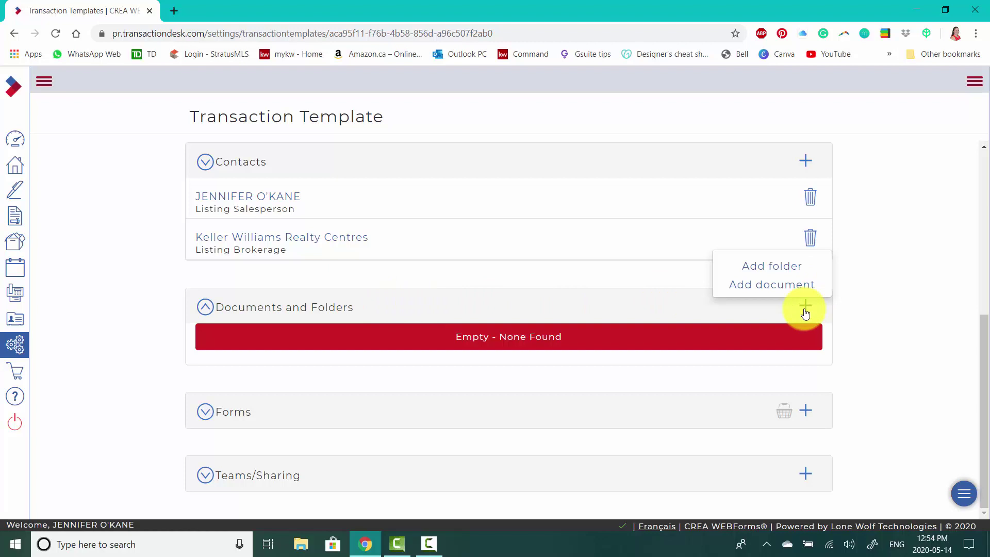
pyautogui.click(781, 287)
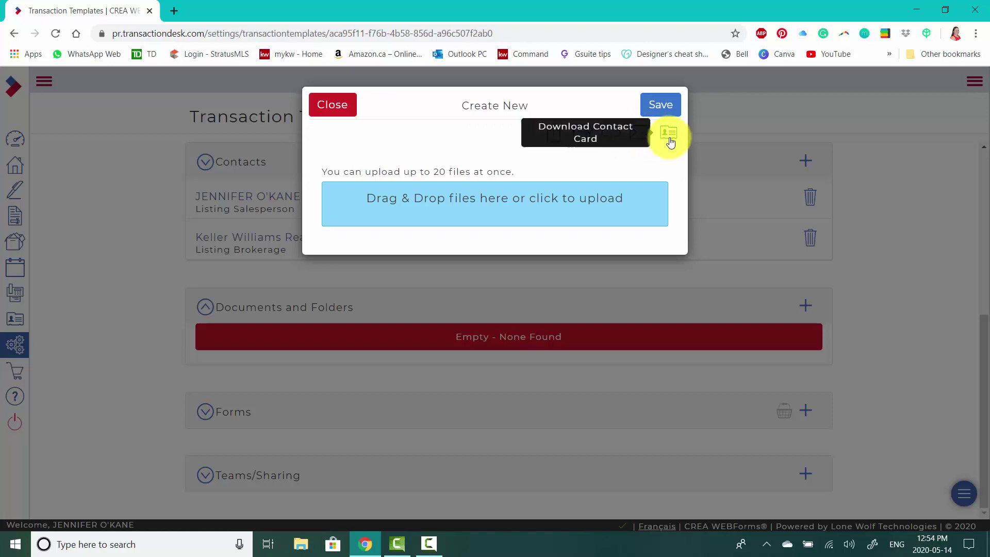
pyautogui.click(483, 206)
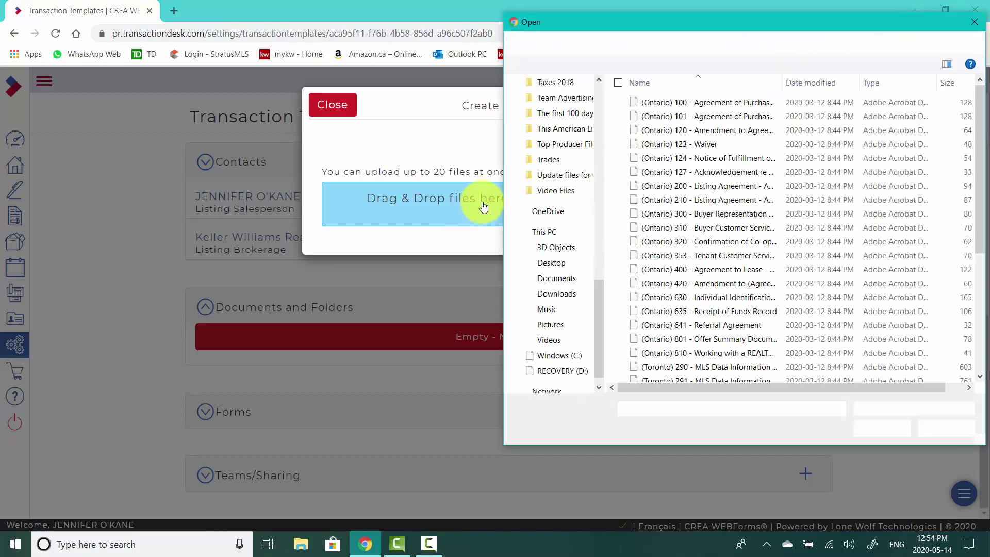
pyautogui.scroll(-4, 752, 202)
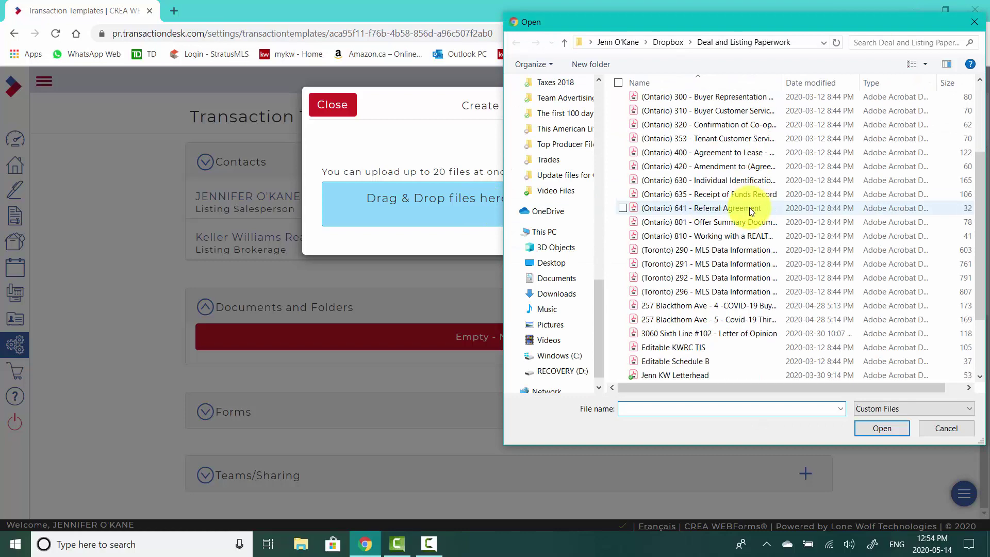
pyautogui.scroll(-1, 788, 308)
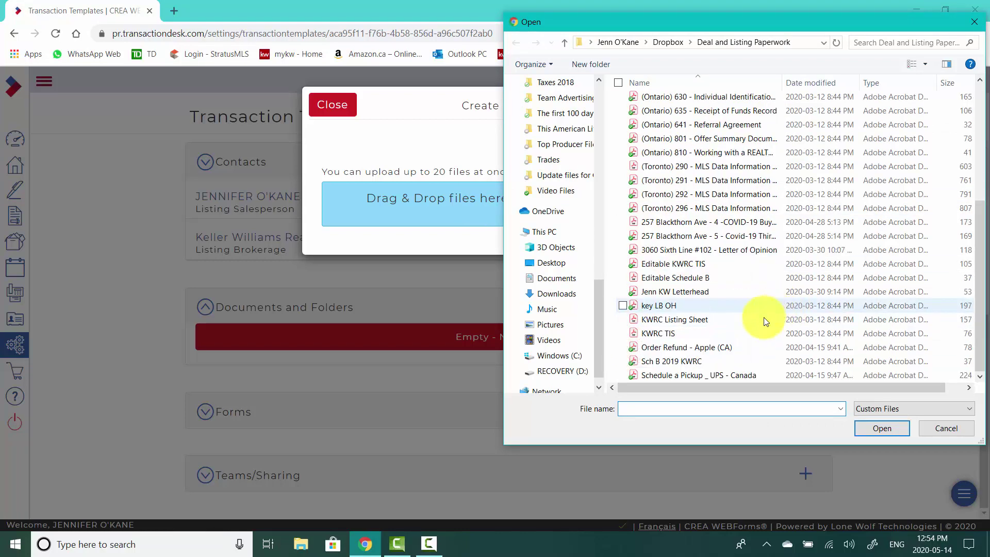
pyautogui.click(621, 279)
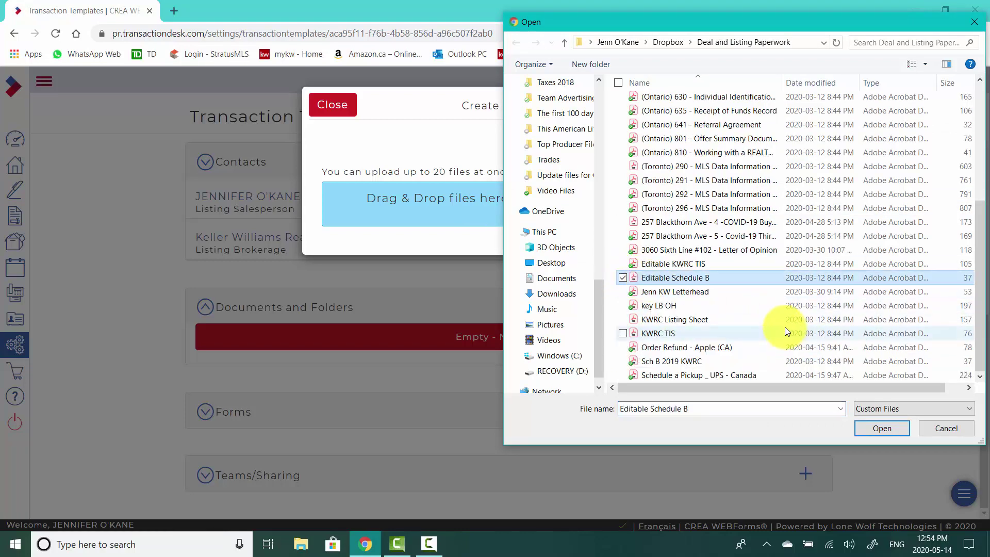
pyautogui.scroll(1, 765, 289)
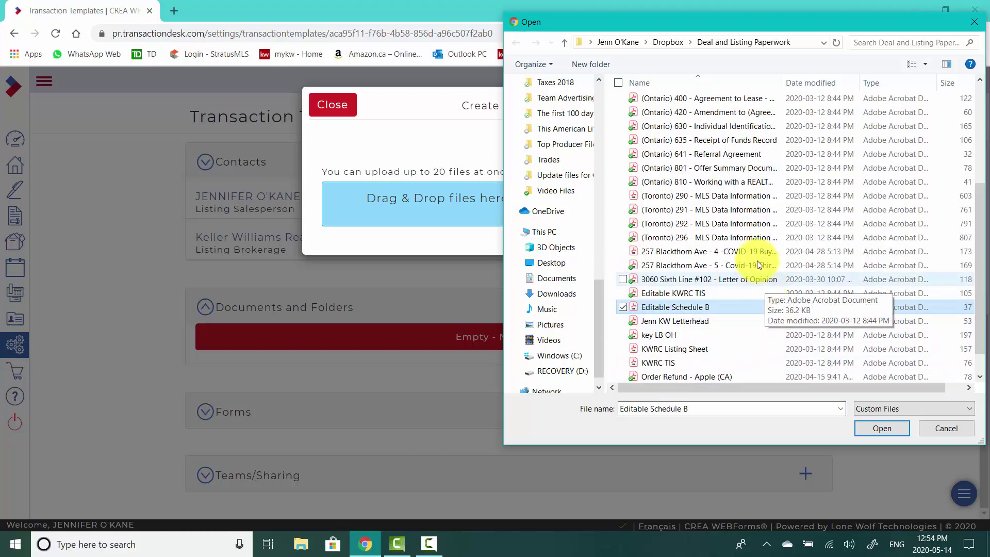
pyautogui.click(623, 252)
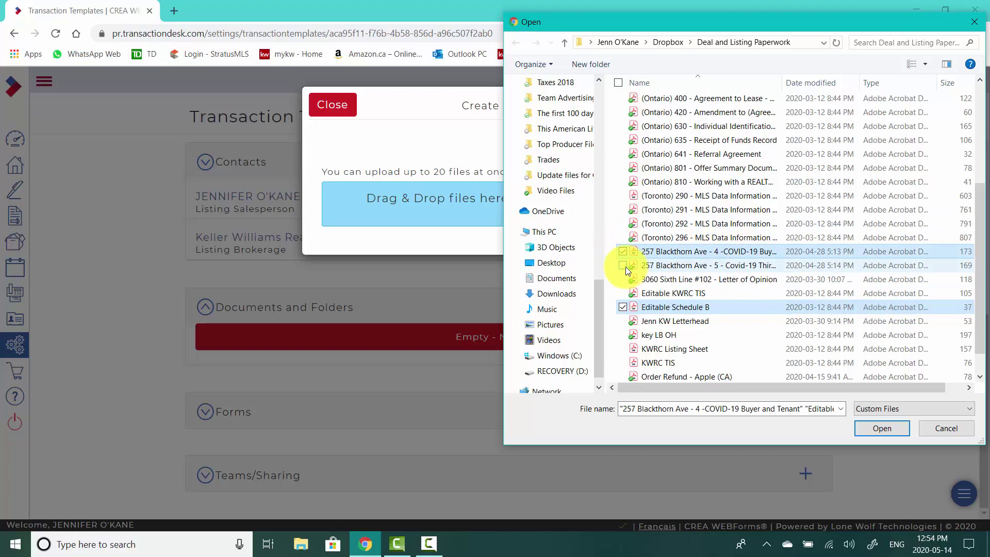
pyautogui.click(626, 267)
pyautogui.click(870, 432)
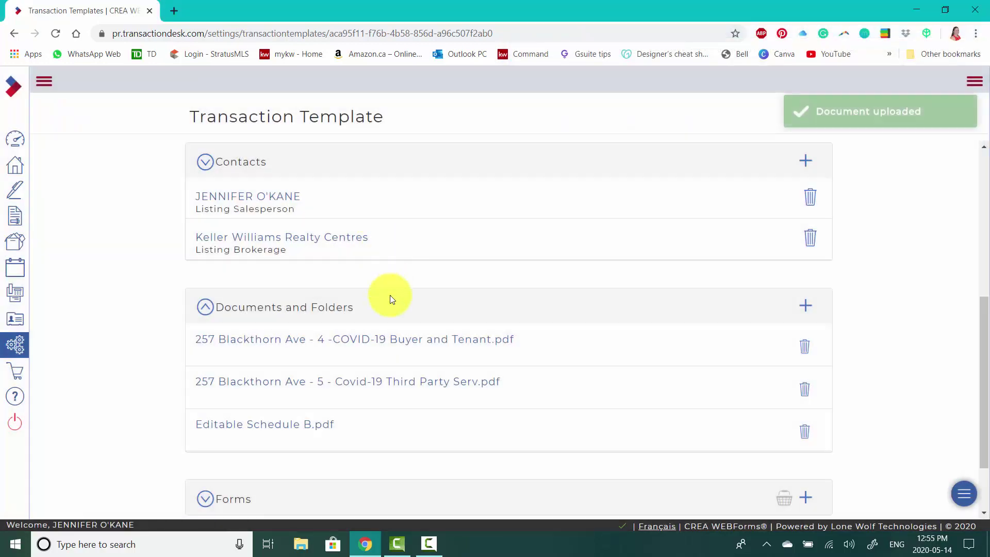
pyautogui.scroll(-1, 442, 338)
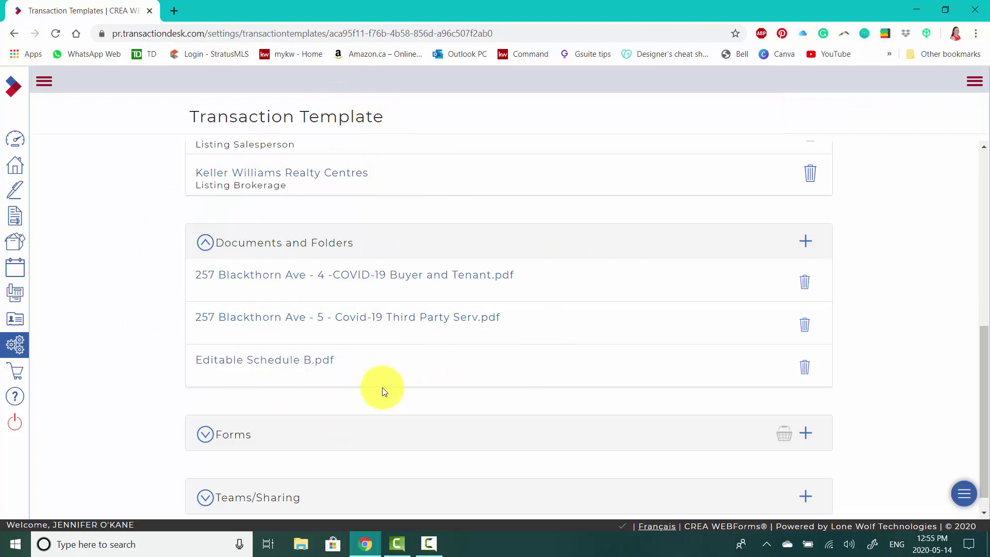
# - Expand the empty Forms section and bring up the Add forms to transaction dialog
pyautogui.scroll(-1, 382, 391)
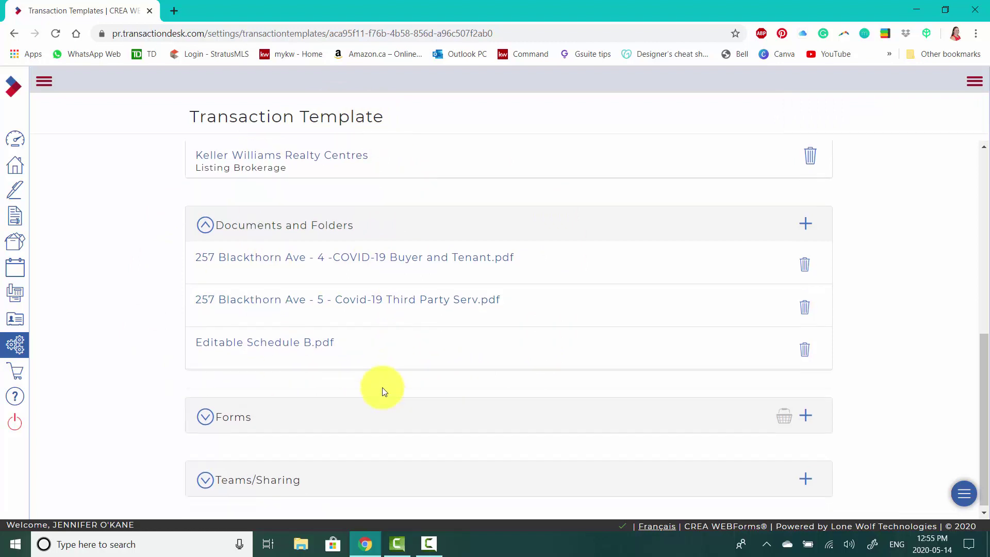
pyautogui.click(238, 423)
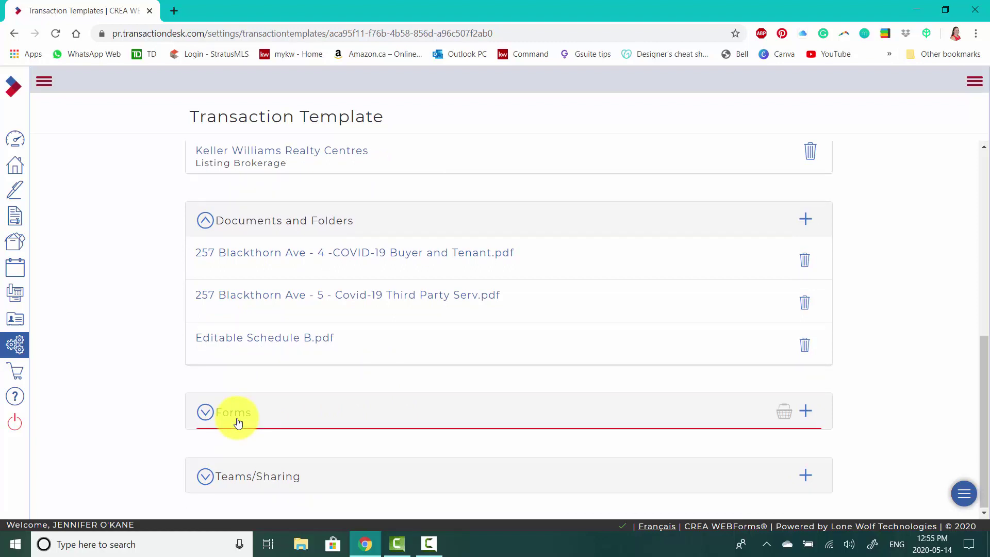
pyautogui.scroll(-2, 582, 350)
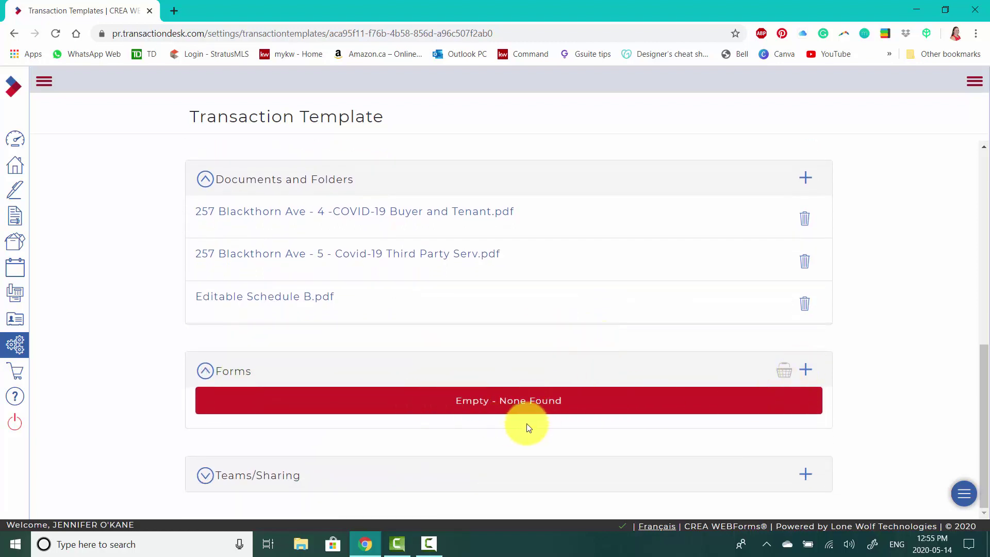
pyautogui.click(806, 372)
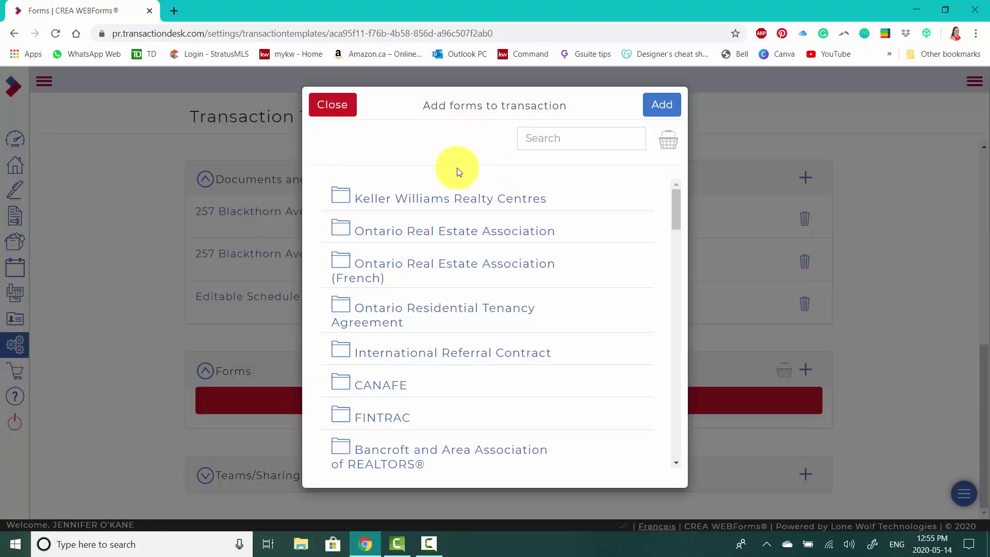
# - Scroll the form libraries and open the Keller Williams Realty Centres folder
pyautogui.scroll(-10, 428, 356)
pyautogui.scroll(-15, 433, 360)
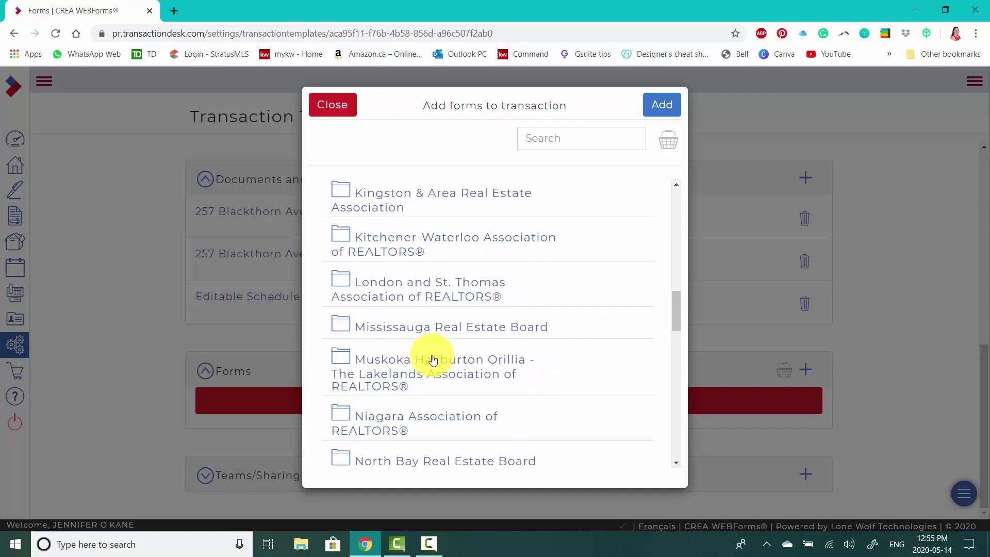
pyautogui.scroll(-8, 433, 359)
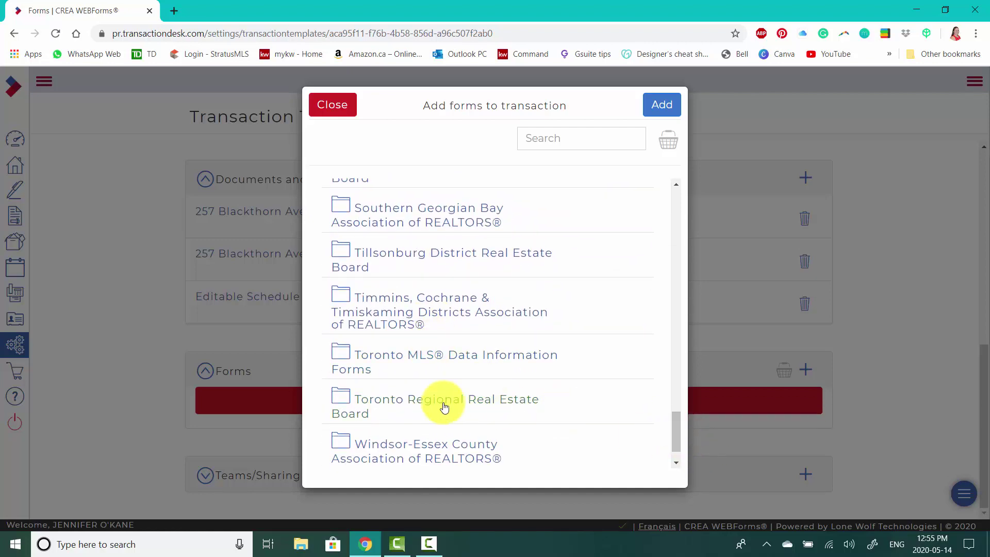
pyautogui.moveTo(678, 426); pyautogui.dragTo(700, 187)
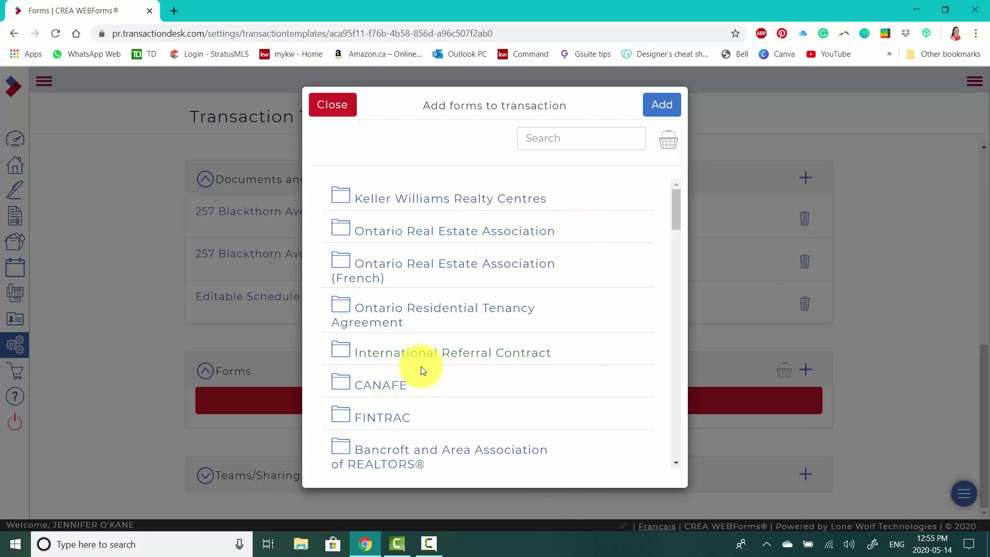
pyautogui.scroll(-8, 526, 341)
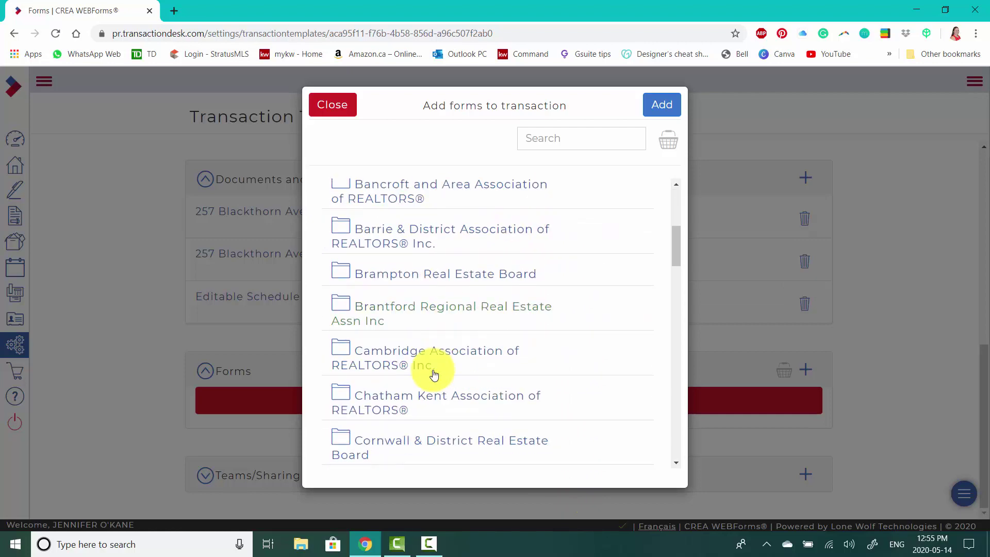
pyautogui.scroll(8, 434, 375)
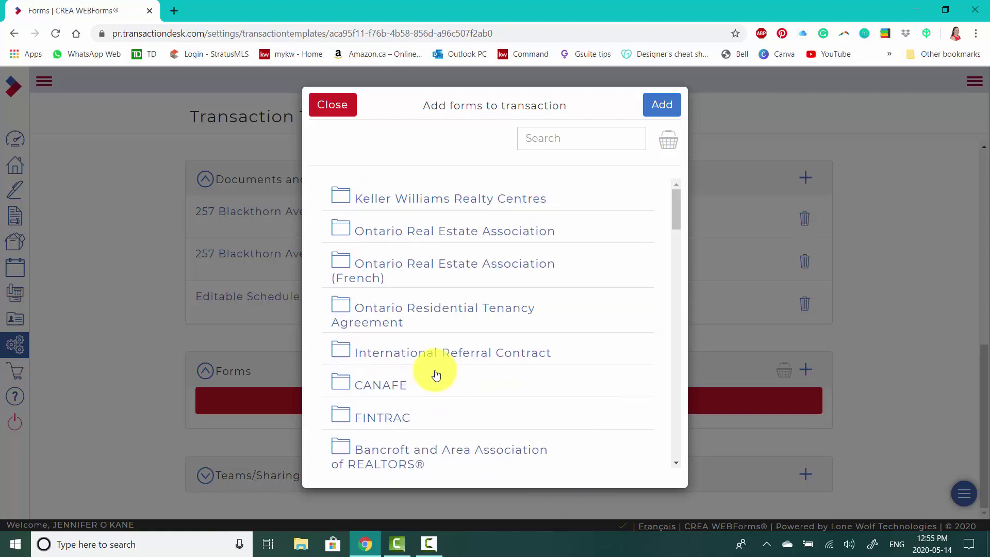
pyautogui.click(466, 205)
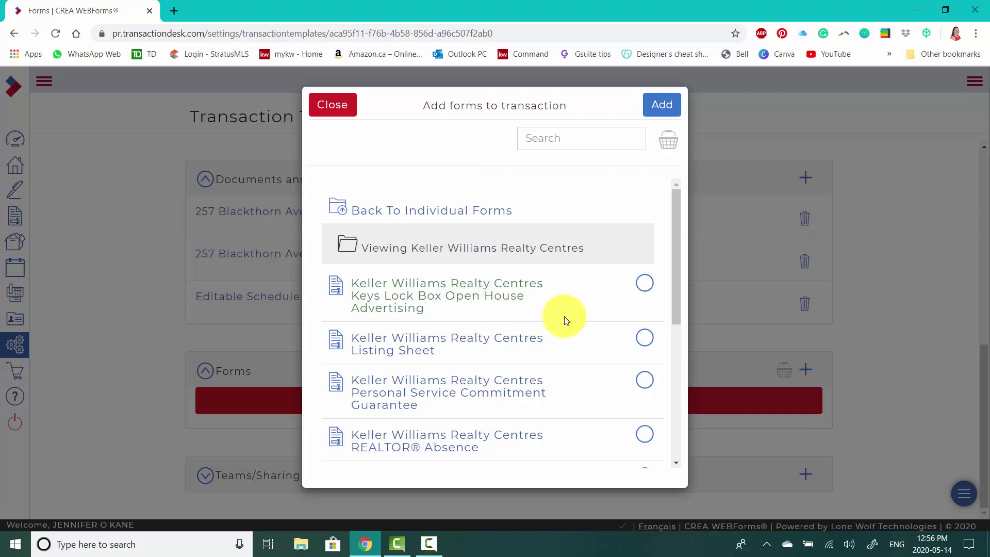
# - Add Keys Lock Box, Listing Sheet, Reporting Conditional, Reporting Firm, Schedule B and Transaction Information Sheet forms
pyautogui.scroll(-1, 532, 296)
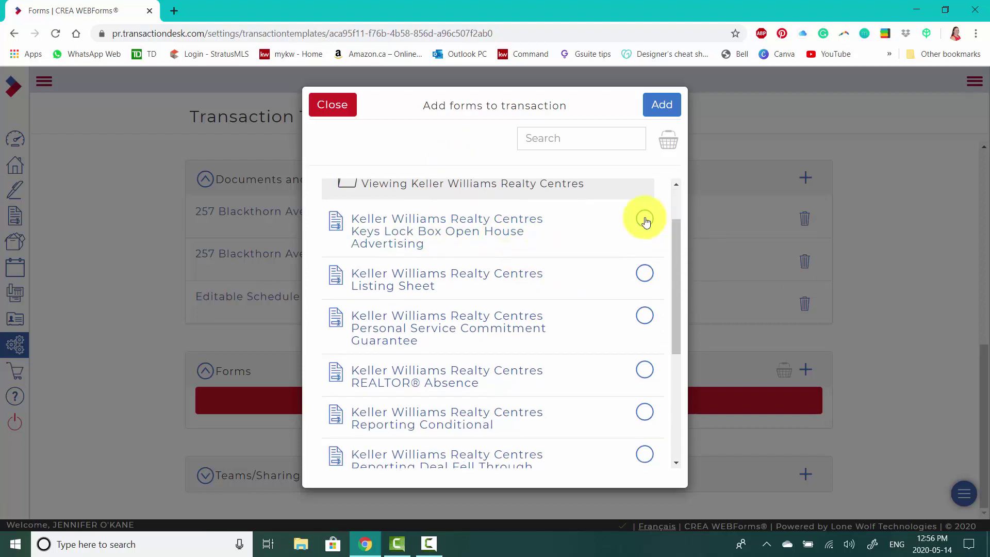
pyautogui.click(644, 221)
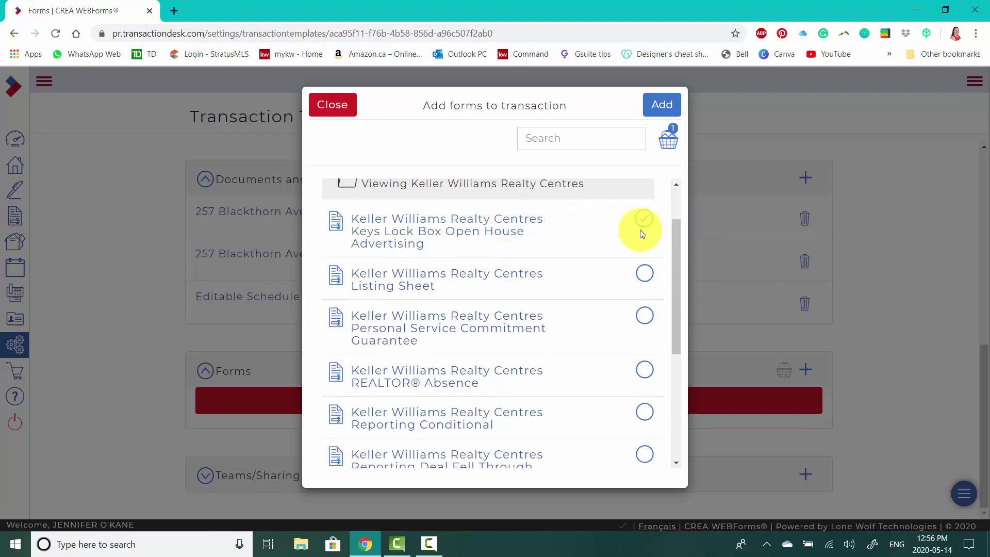
pyautogui.click(645, 273)
pyautogui.scroll(-1, 606, 277)
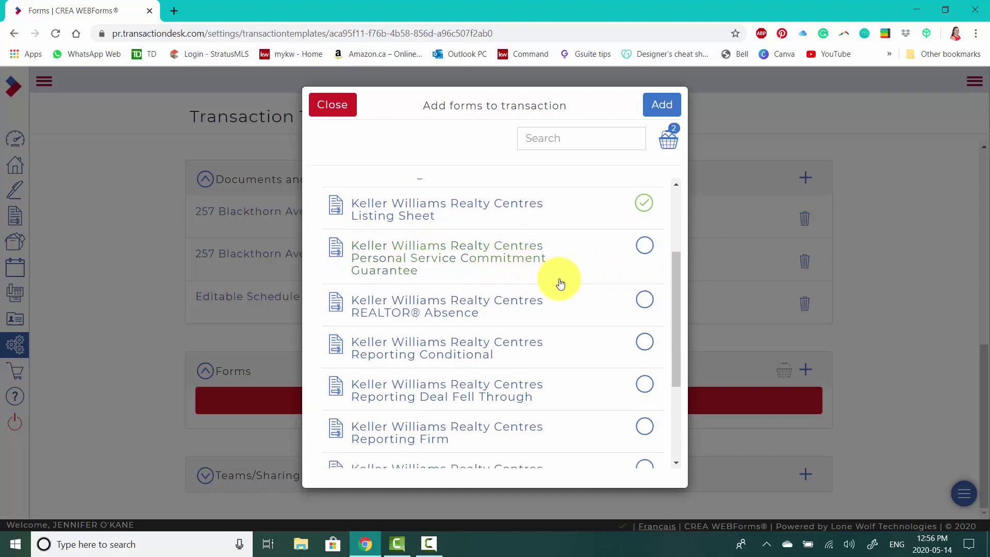
pyautogui.scroll(-1, 559, 281)
pyautogui.scroll(-1, 554, 263)
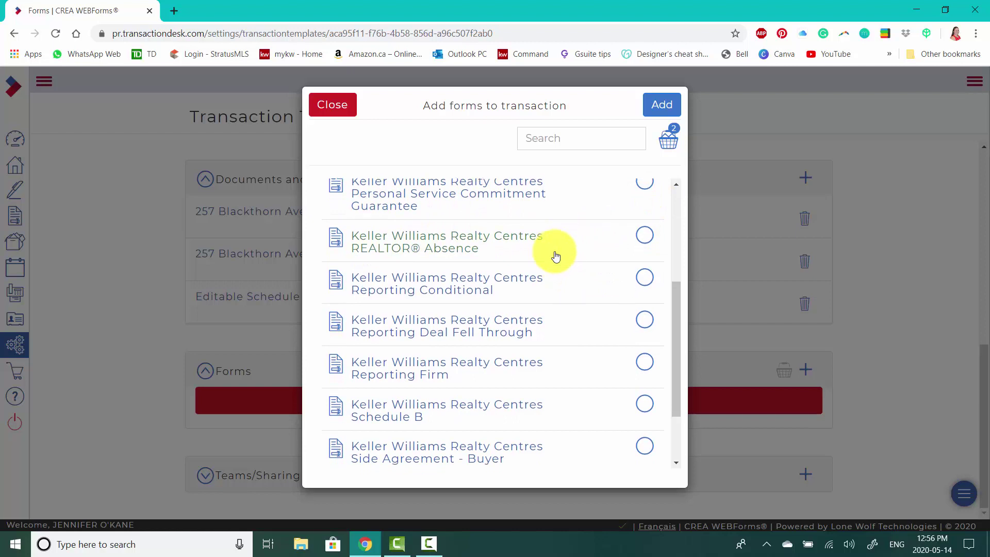
pyautogui.click(645, 222)
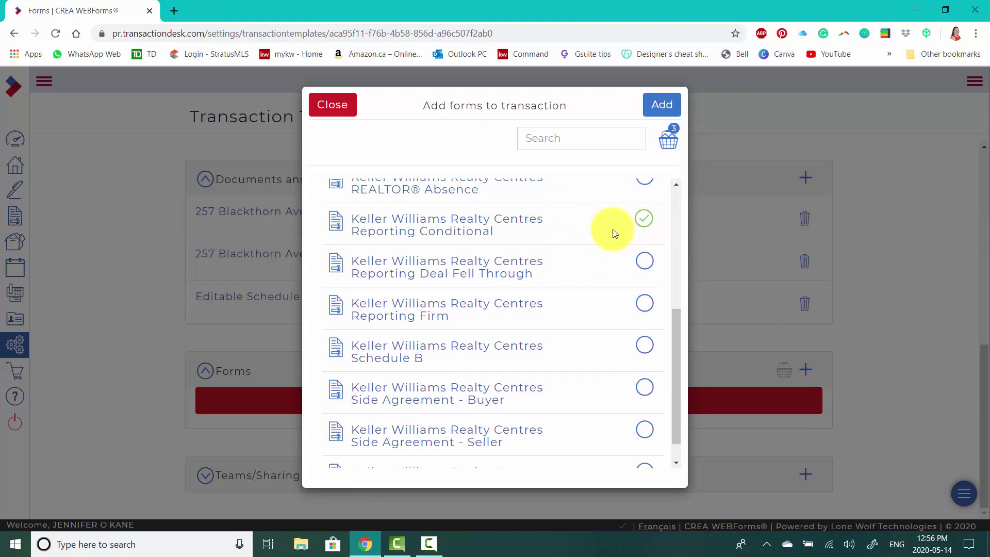
pyautogui.scroll(-1, 603, 229)
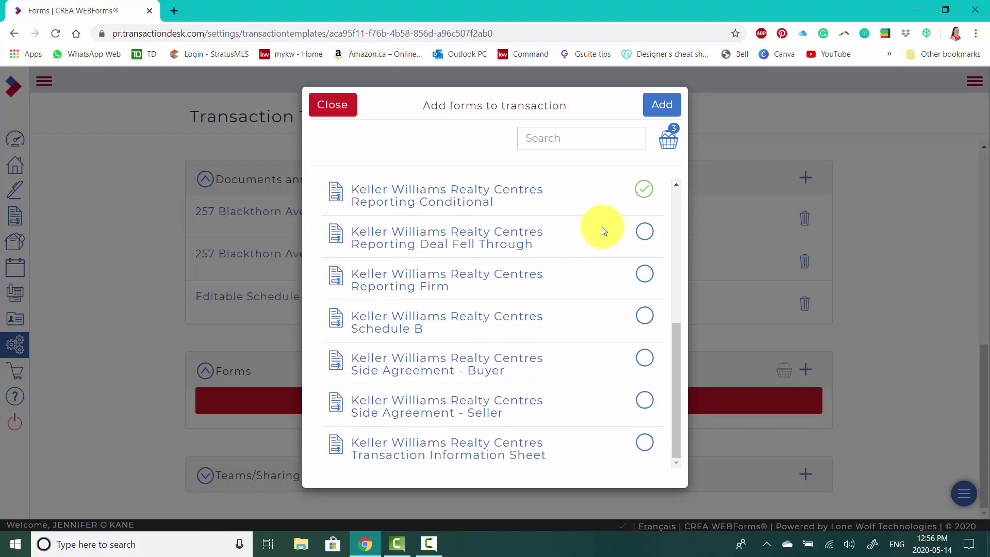
pyautogui.click(558, 288)
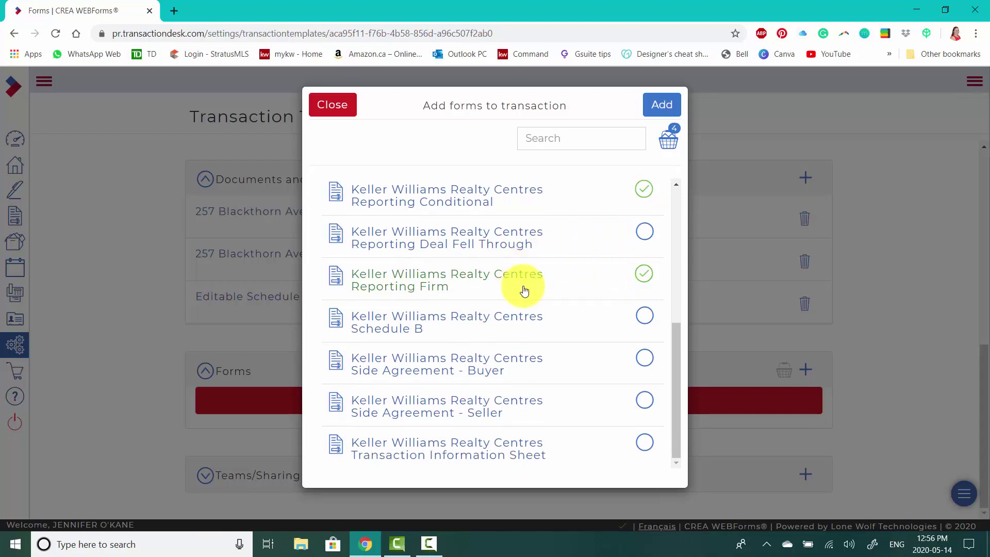
pyautogui.click(643, 321)
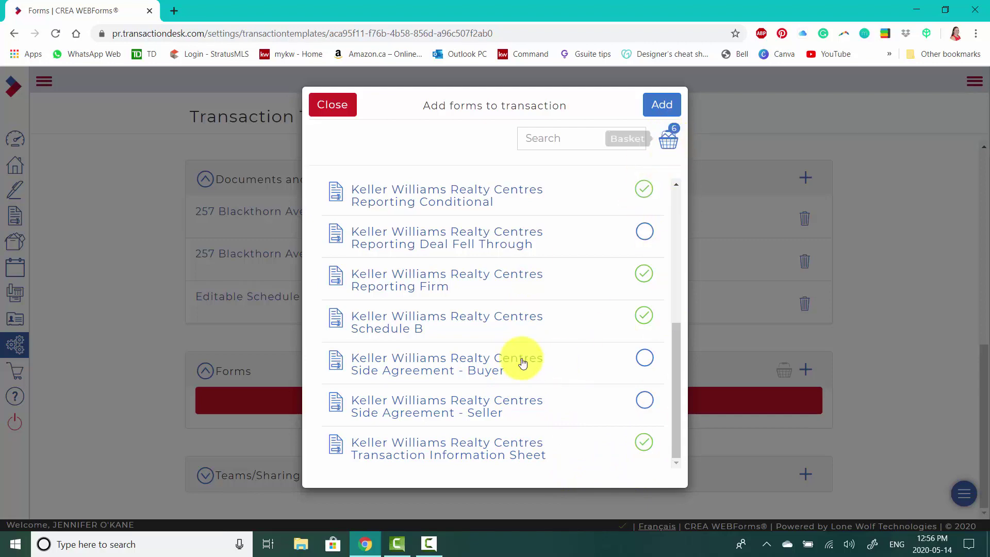
pyautogui.click(662, 108)
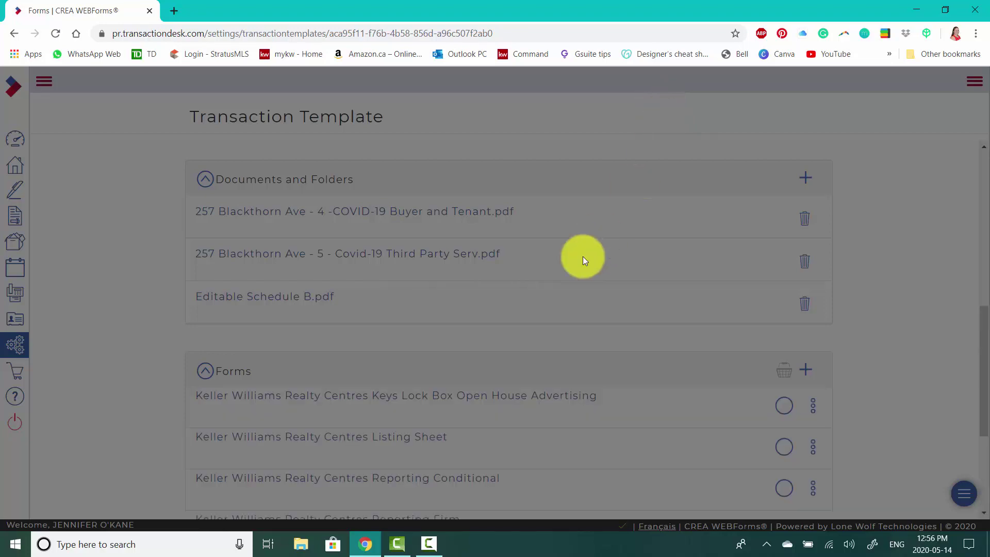
pyautogui.scroll(-3, 598, 356)
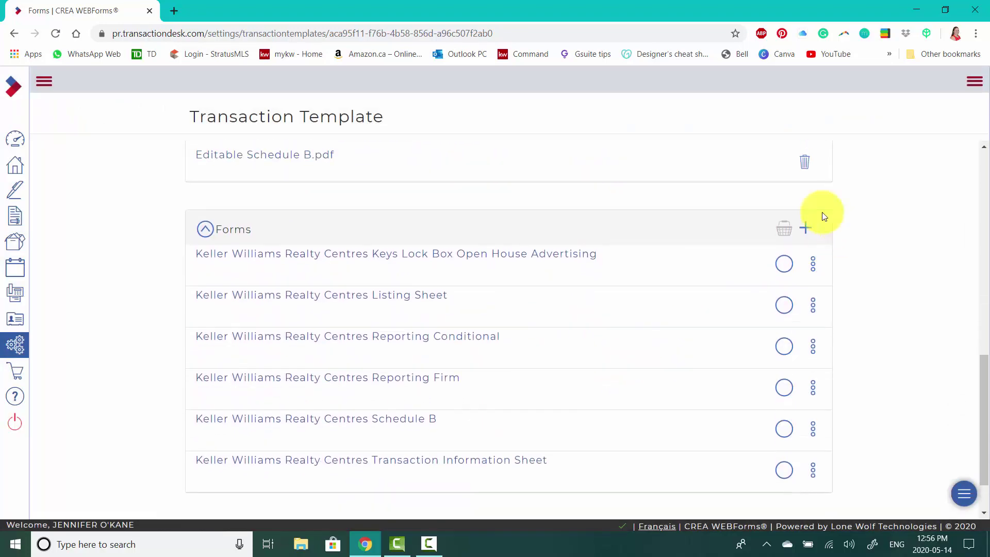
# - Bring back the add-forms list and open the FINTRAC forms folder
pyautogui.click(807, 228)
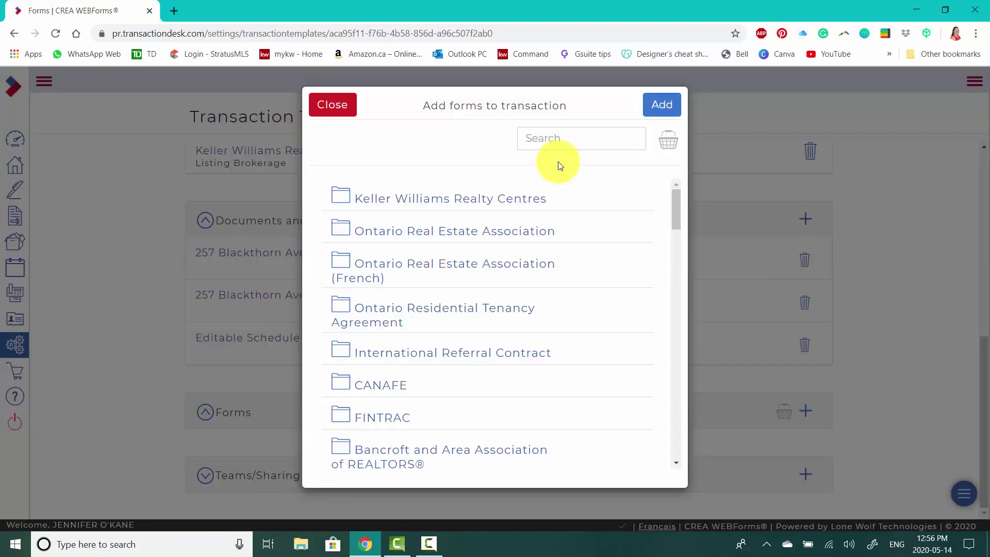
pyautogui.click(371, 423)
# - Mark the FINTRAC Individual Identification Information Record form for adding
pyautogui.scroll(-2, 548, 320)
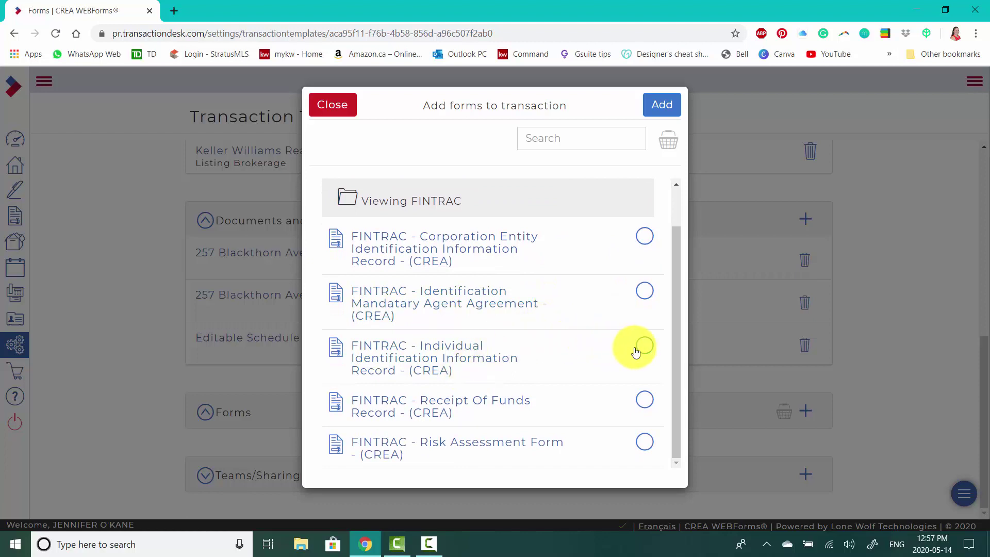
pyautogui.click(651, 349)
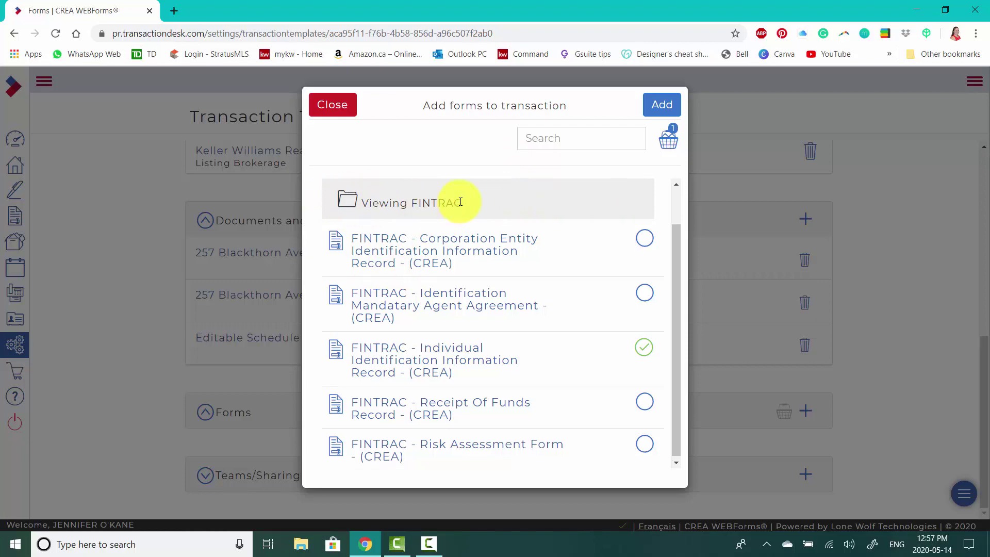
pyautogui.scroll(1, 442, 199)
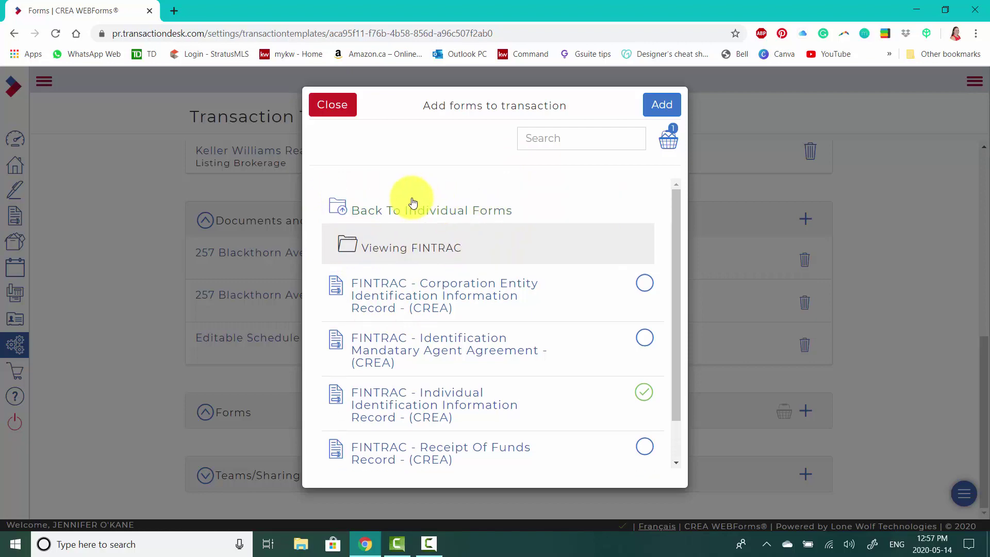
# - Return to the board folders and open the Toronto Regional Real Estate Board forms
pyautogui.click(382, 215)
pyautogui.scroll(-5, 433, 283)
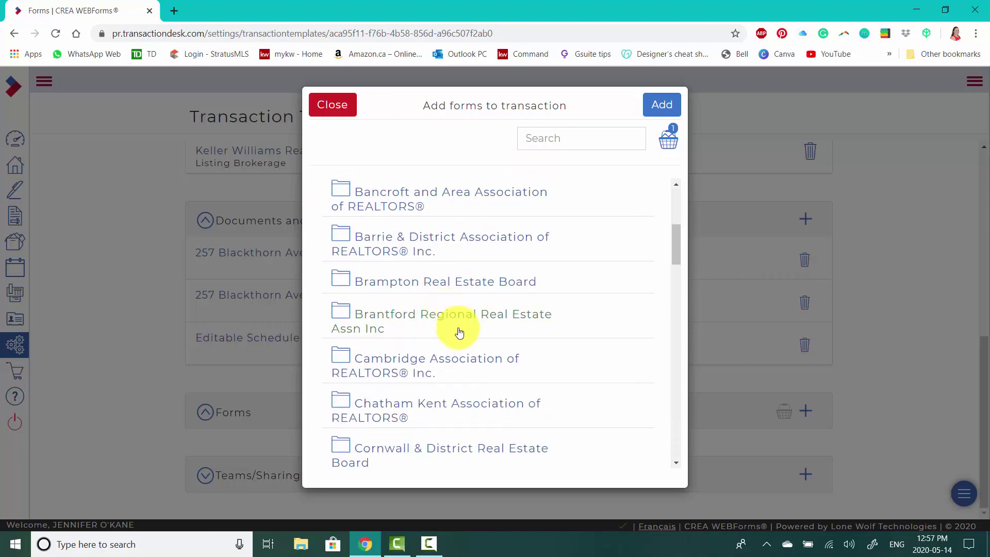
pyautogui.scroll(-15, 459, 332)
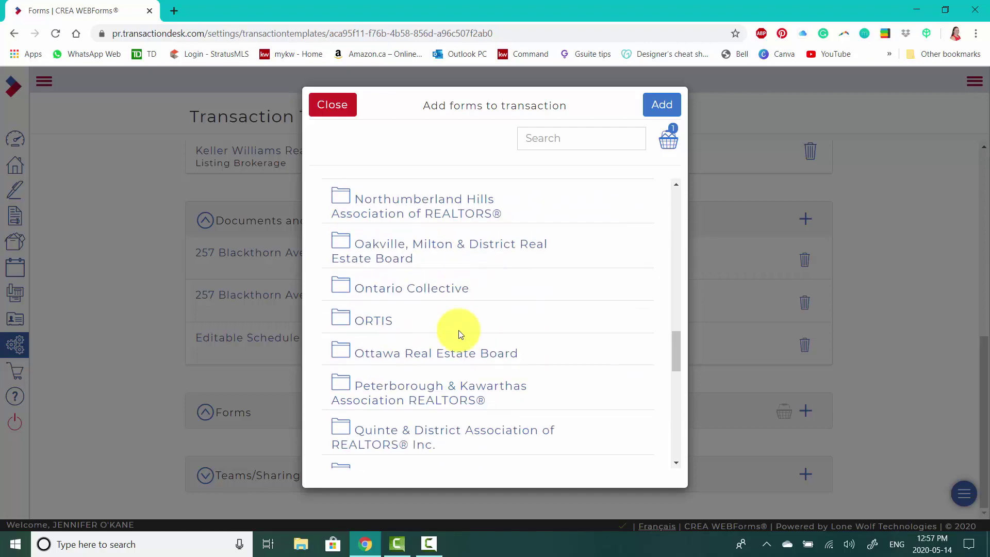
pyautogui.scroll(-10, 460, 334)
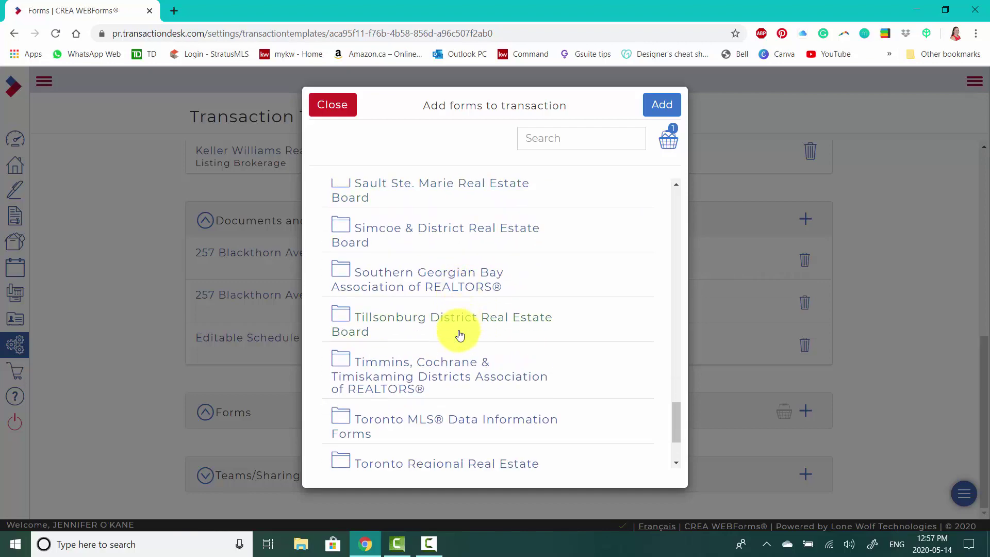
pyautogui.scroll(-2, 460, 335)
pyautogui.scroll(-1, 415, 360)
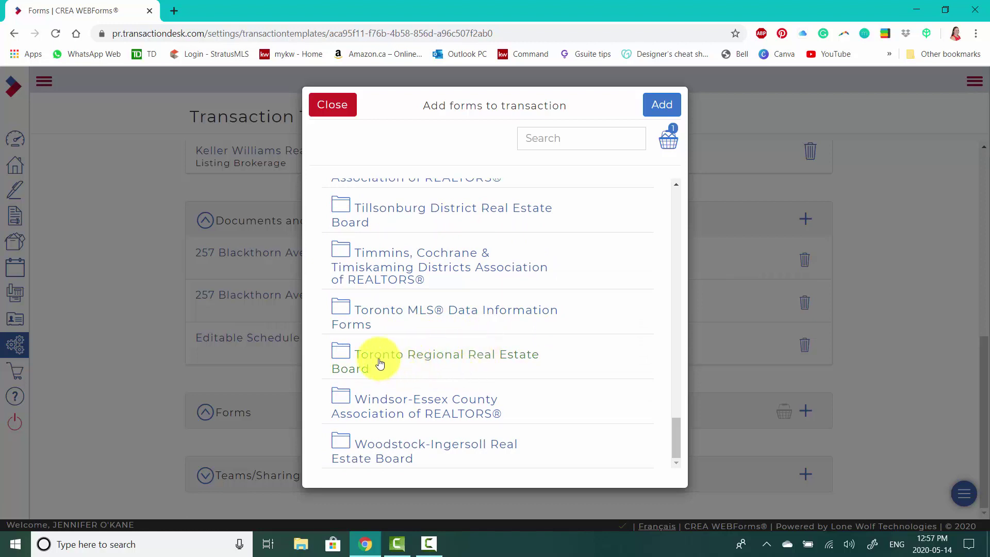
pyautogui.click(407, 354)
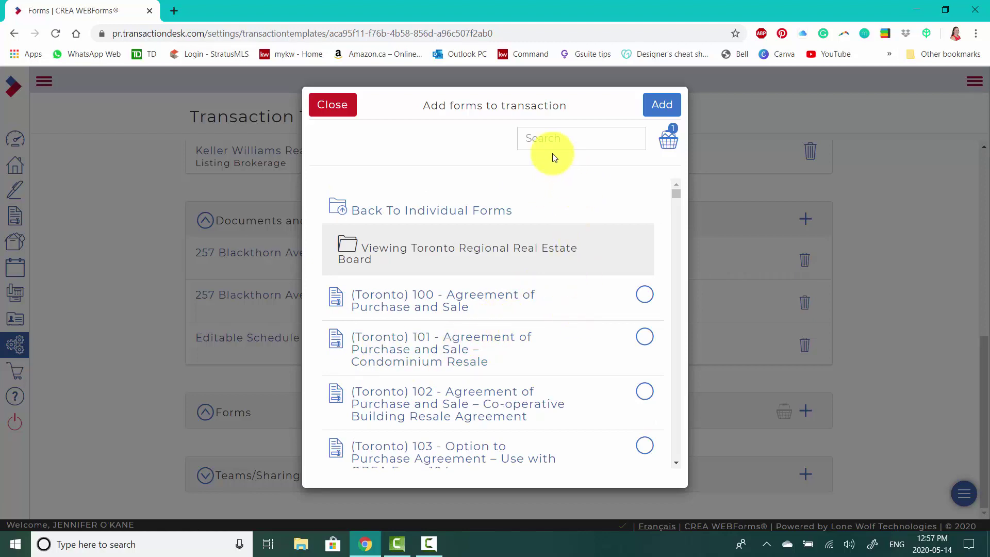
# - Search the forms library for listing forms and mark the (Ontario) 200 Listing Agreement
pyautogui.click(569, 139)
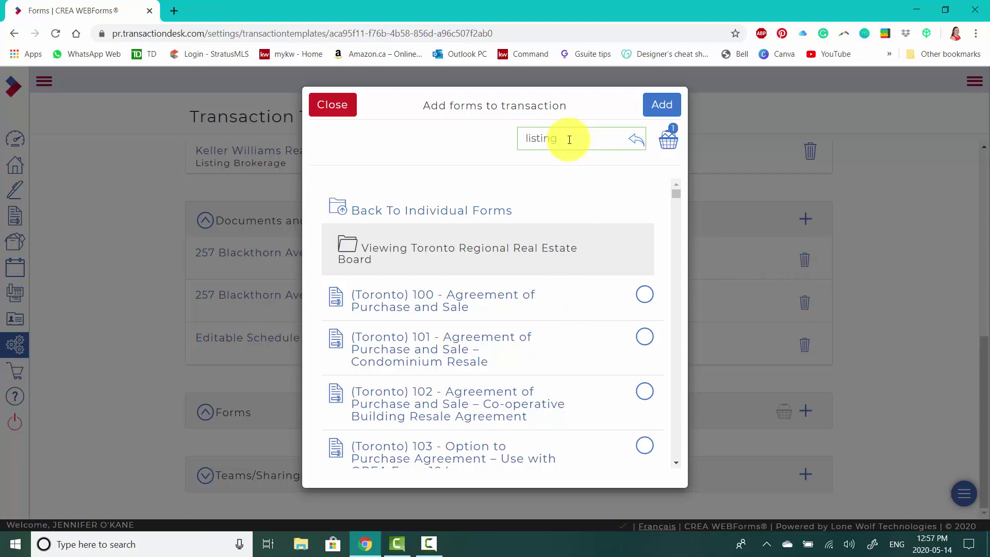
pyautogui.press('Return')
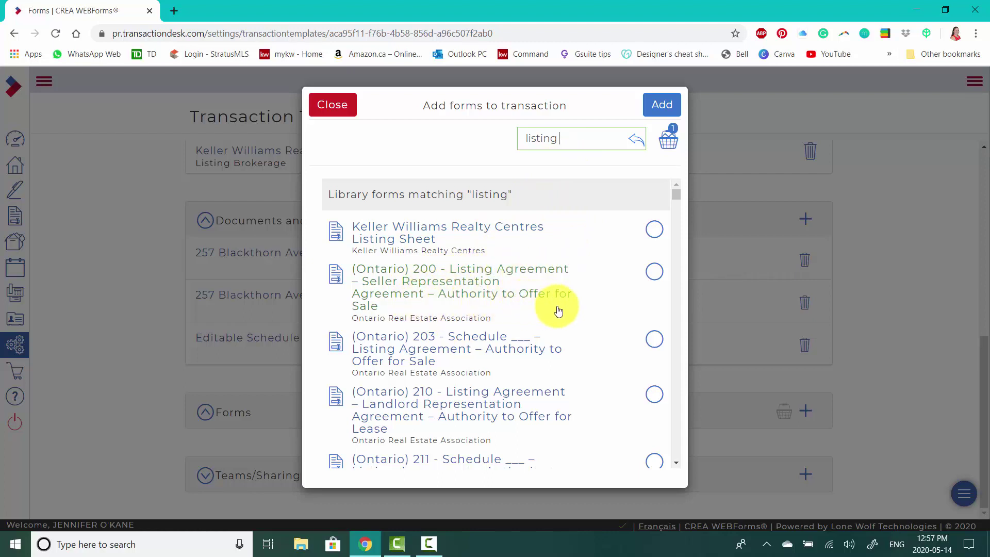
pyautogui.click(654, 271)
# - Search 'mls' and mark the (Toronto) 290 MLS Data Information Form - Freehold - Sale
pyautogui.doubleClick(548, 138)
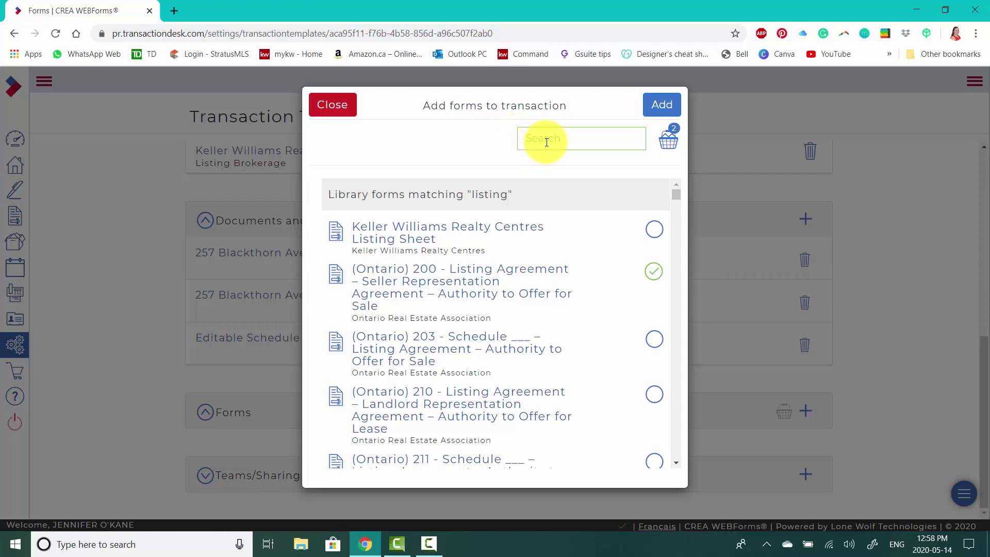
pyautogui.write('mls')
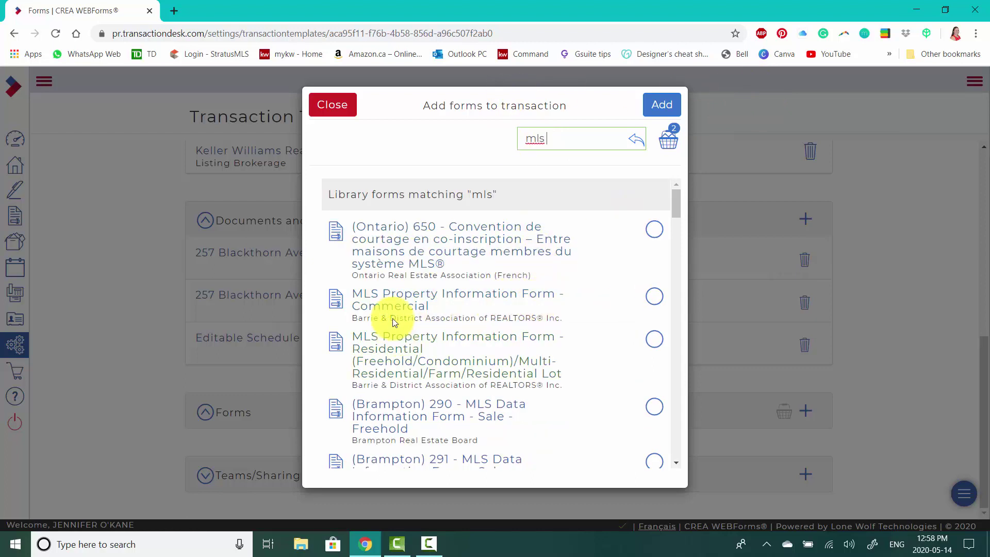
pyautogui.scroll(-1, 508, 306)
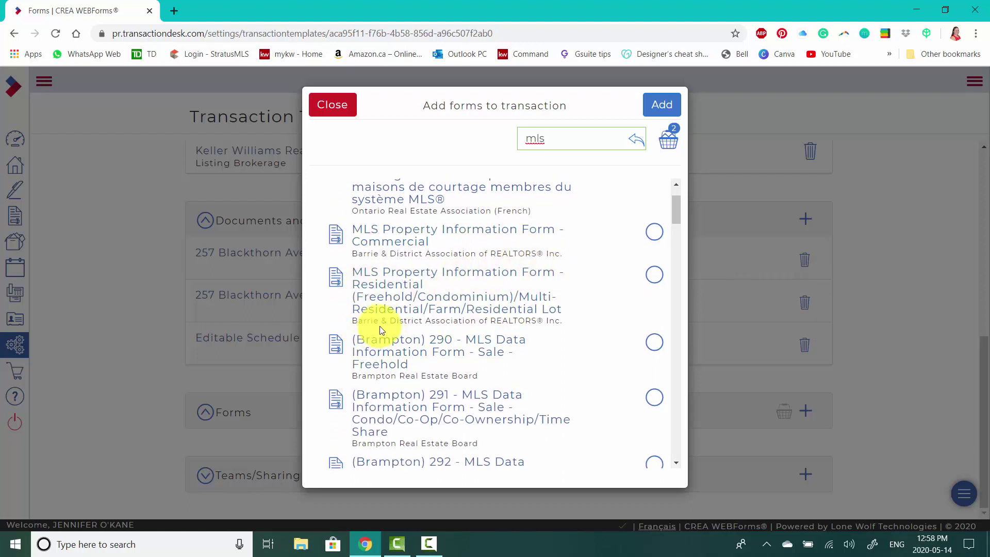
pyautogui.scroll(-3, 512, 296)
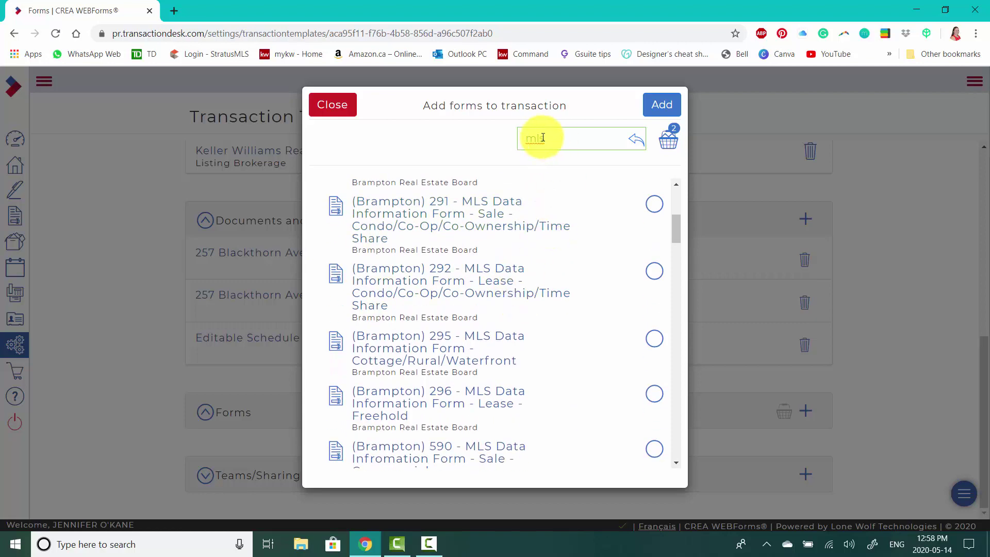
pyautogui.scroll(-3, 442, 338)
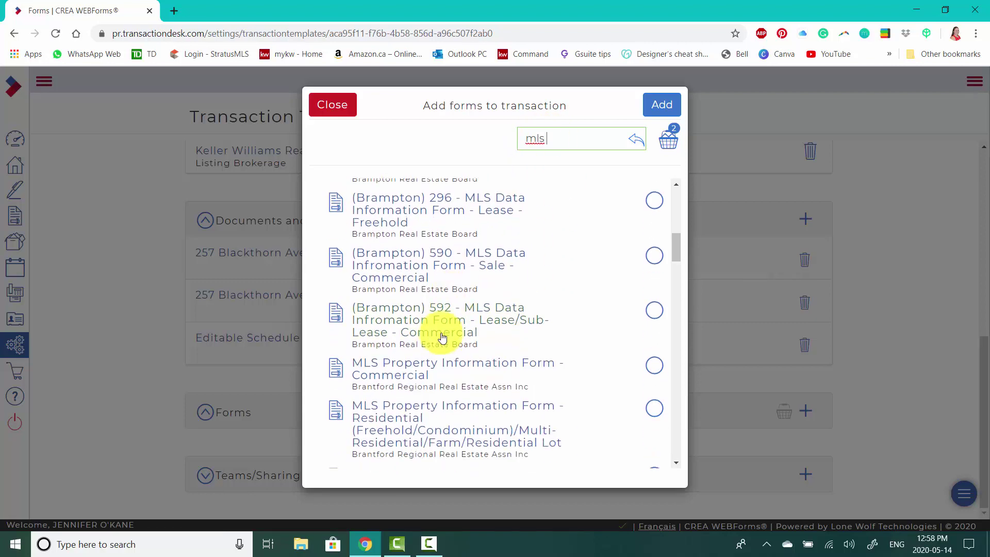
pyautogui.scroll(-4, 443, 338)
pyautogui.scroll(-10, 443, 337)
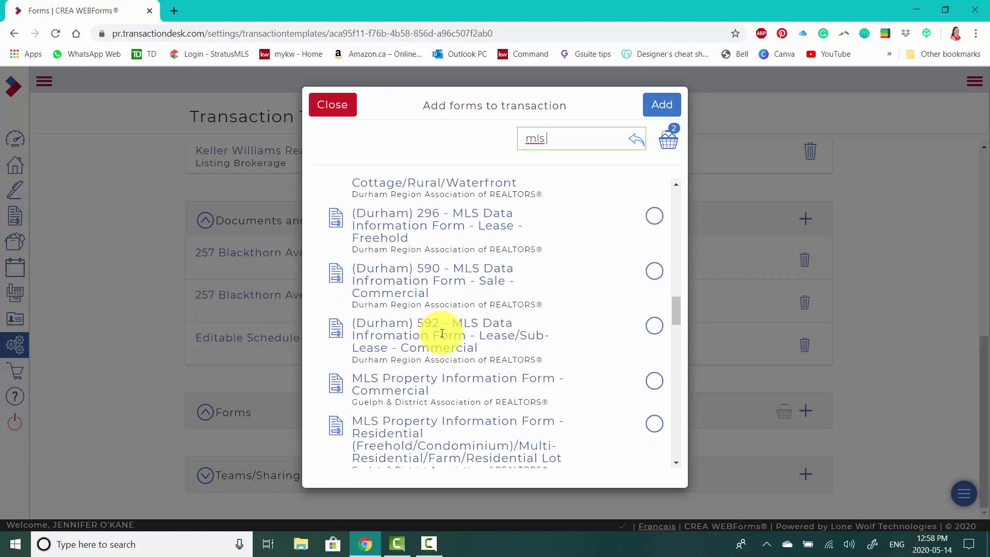
pyautogui.scroll(-5, 442, 333)
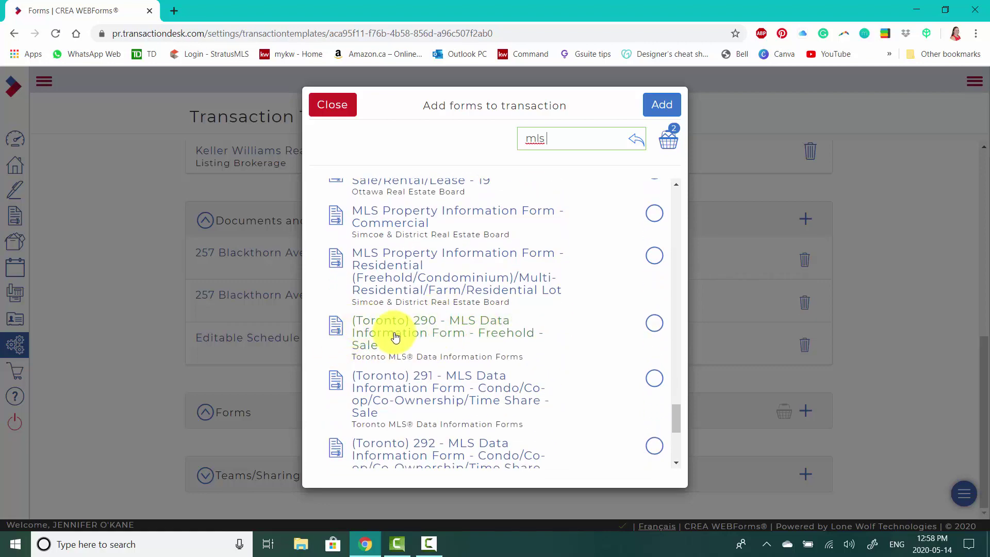
pyautogui.click(655, 323)
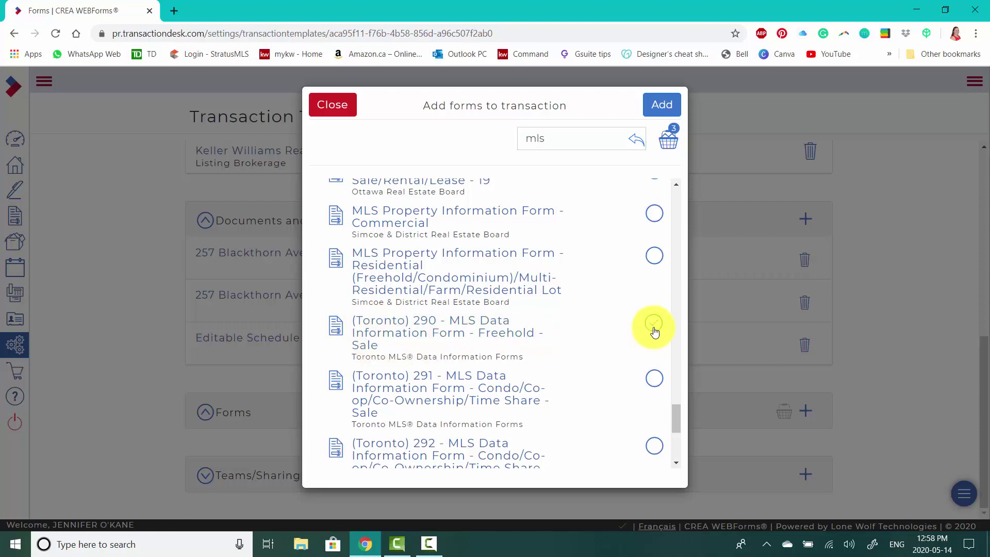
pyautogui.click(541, 137)
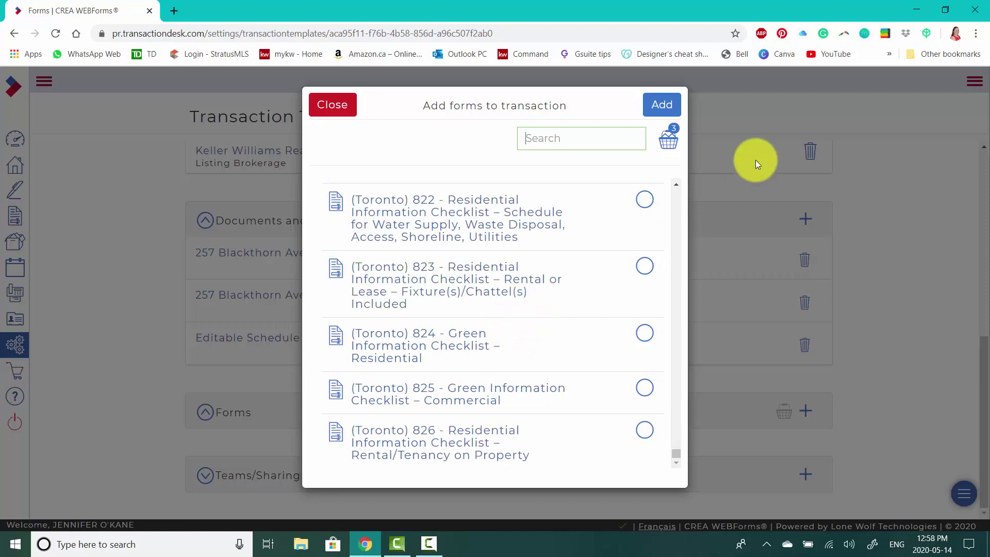
# - Add the marked FINTRAC, Ontario 200 and Toronto 290 forms, review the Forms list, and open the Listing Sheet
pyautogui.click(665, 105)
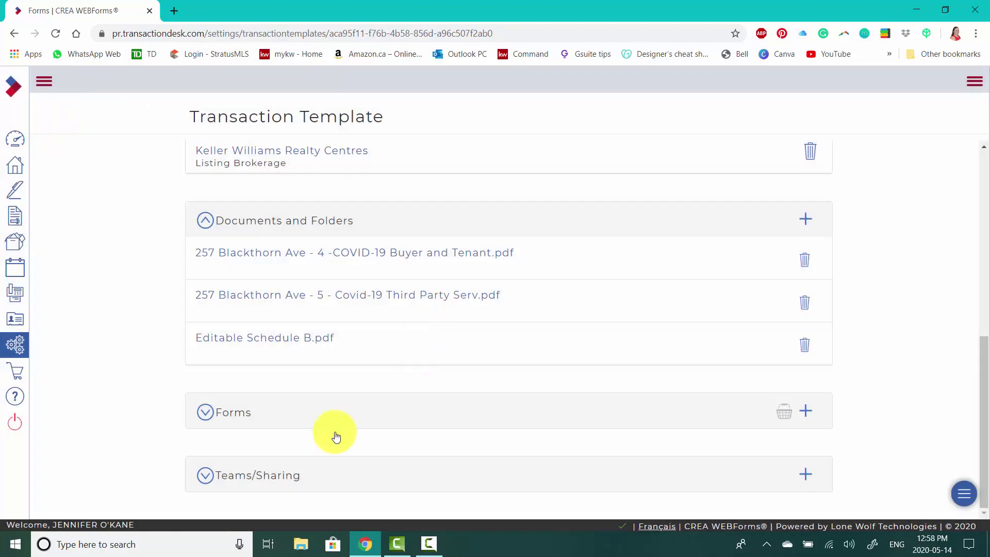
pyautogui.click(243, 412)
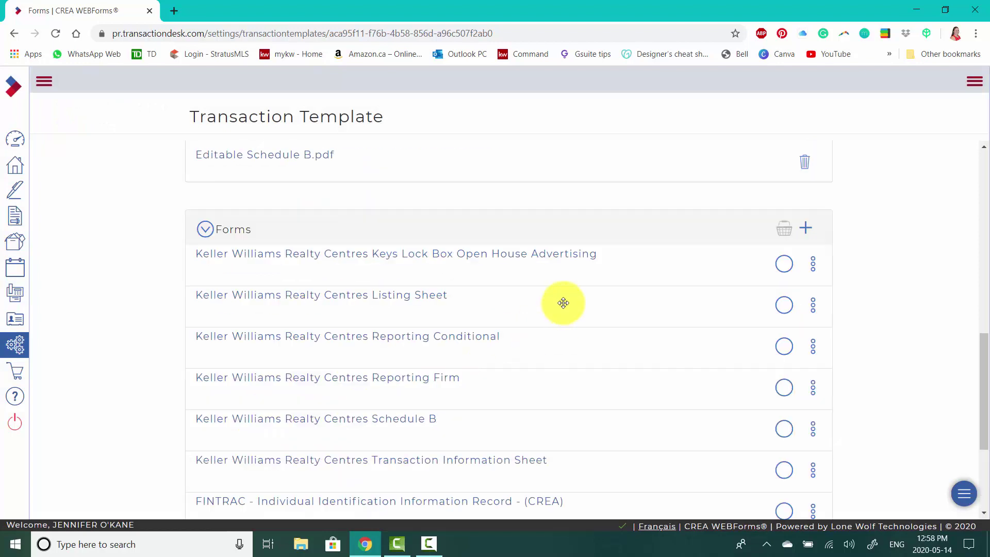
pyautogui.scroll(-1, 563, 305)
pyautogui.scroll(-3, 563, 302)
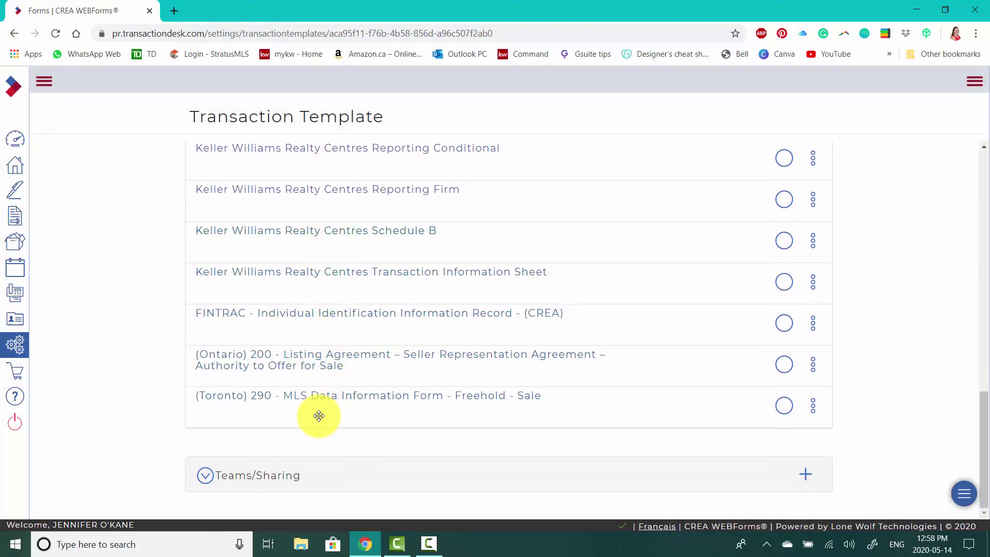
pyautogui.scroll(1, 364, 356)
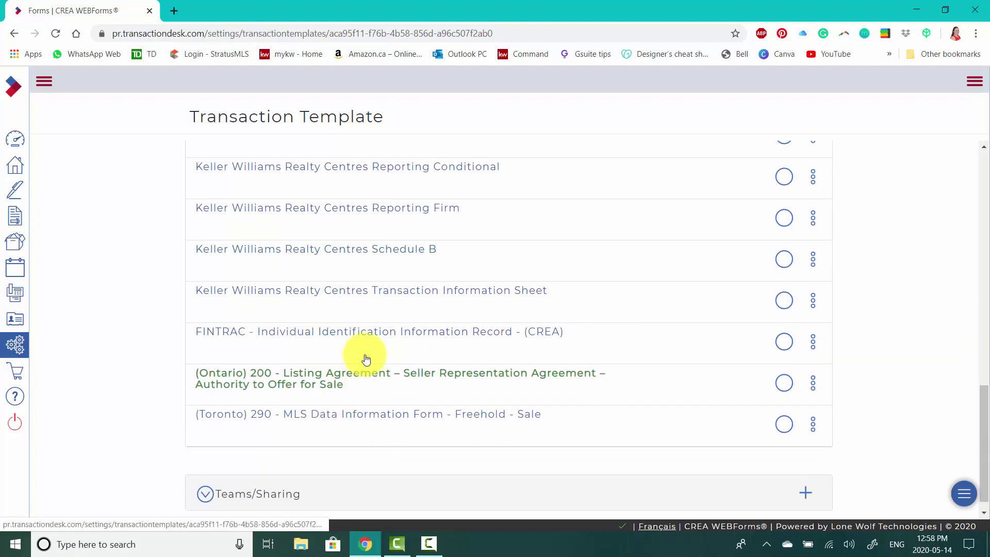
pyautogui.scroll(1, 365, 357)
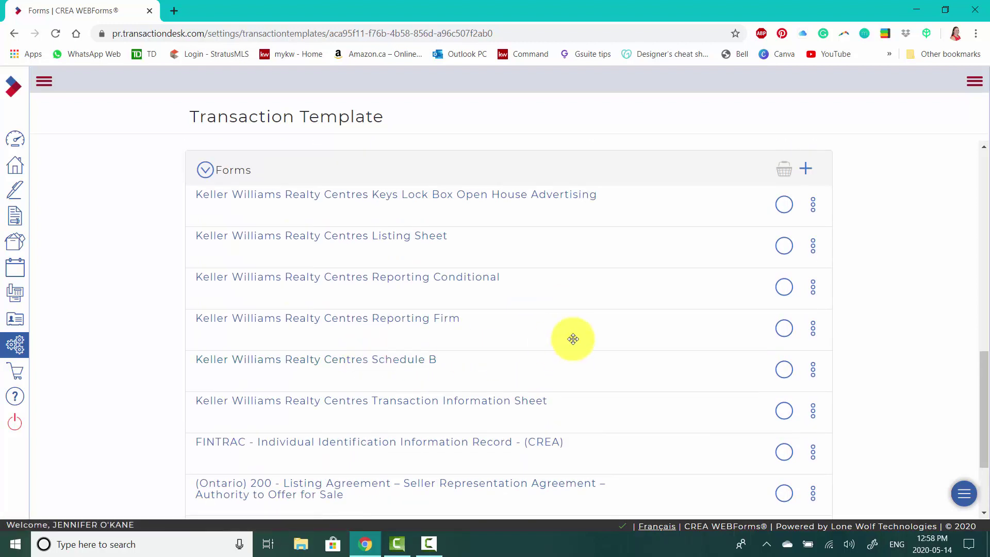
pyautogui.scroll(-2, 573, 339)
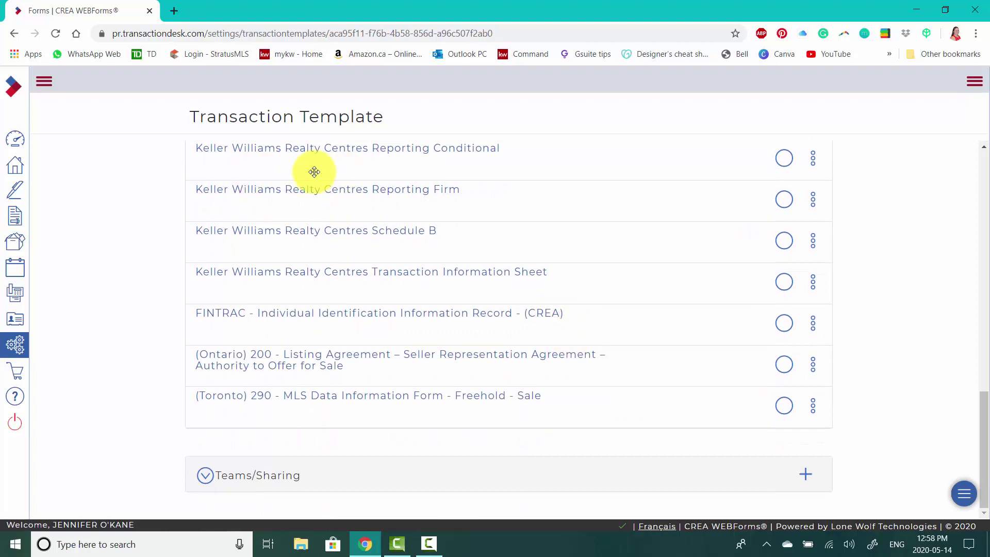
pyautogui.scroll(2, 629, 279)
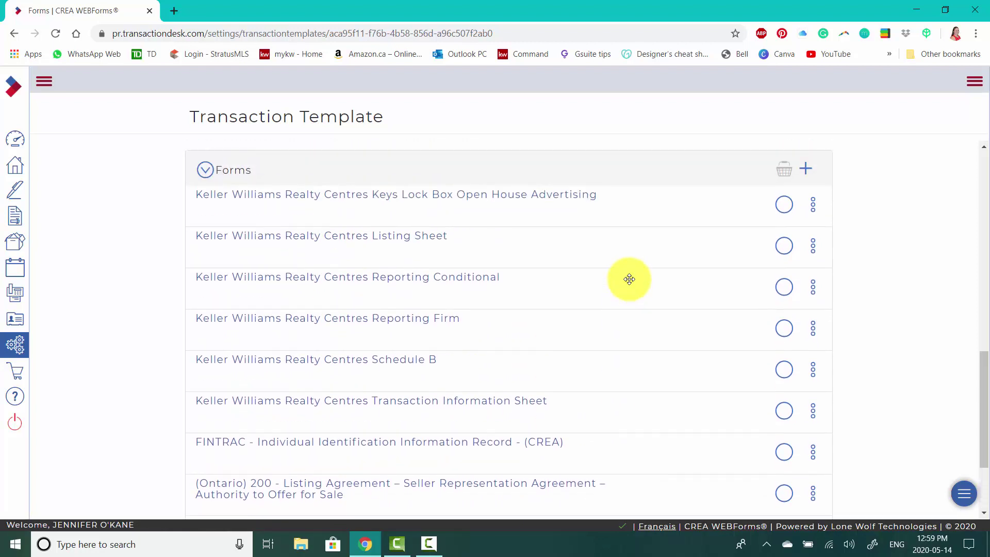
pyautogui.scroll(1, 629, 279)
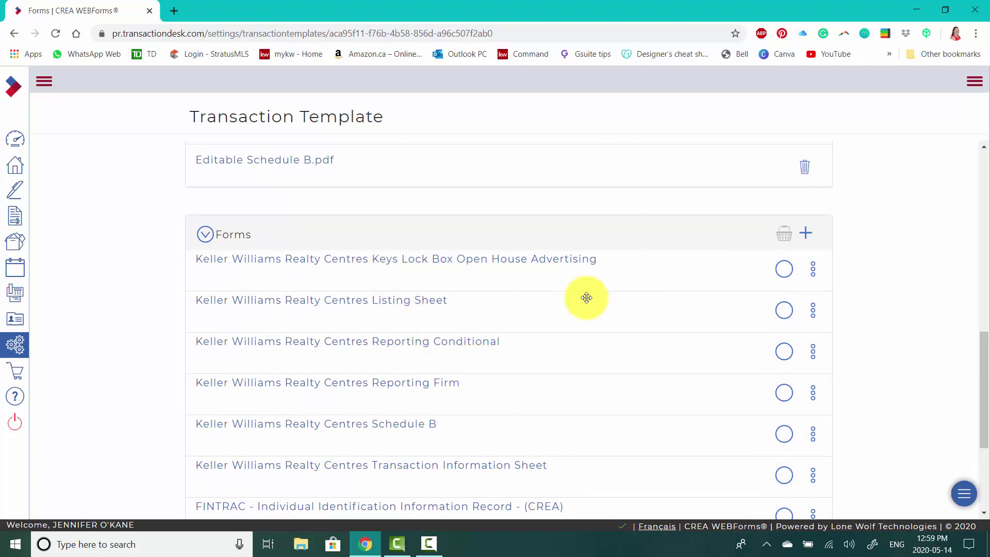
pyautogui.scroll(-1, 422, 286)
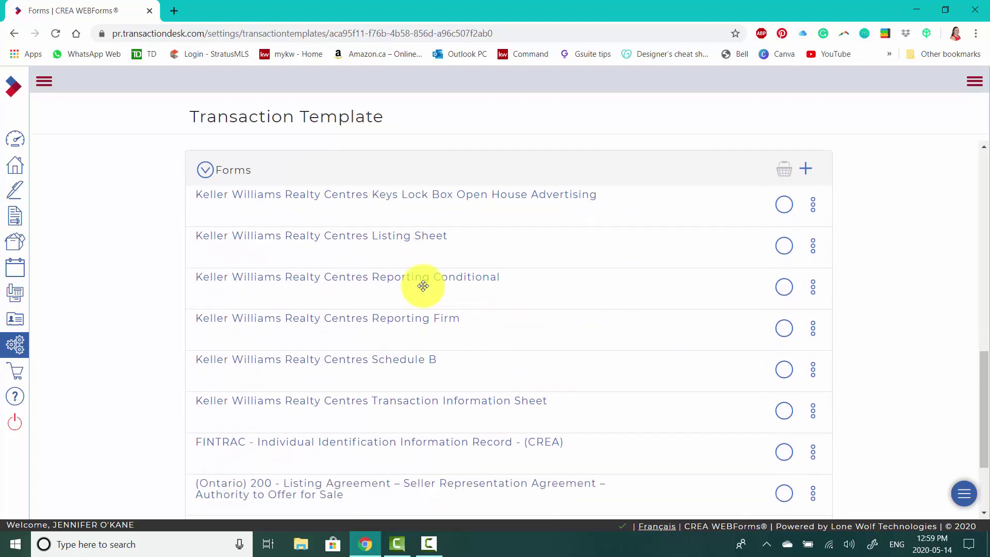
pyautogui.click(393, 237)
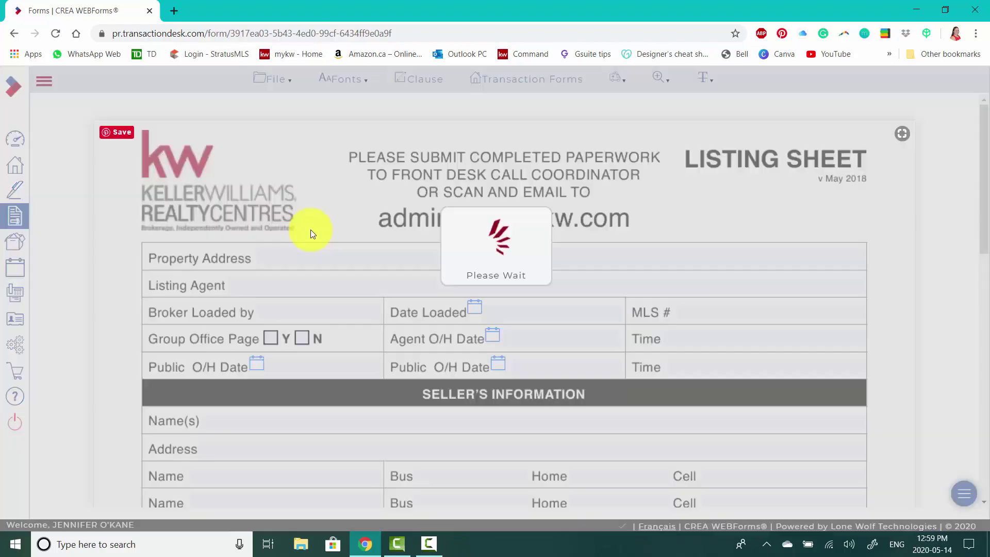
# - Fill Listing Agent from autofill, set Group Office Page to Y, and tick Booked/Confirmed/Refused/Cancelled
pyautogui.click(266, 286)
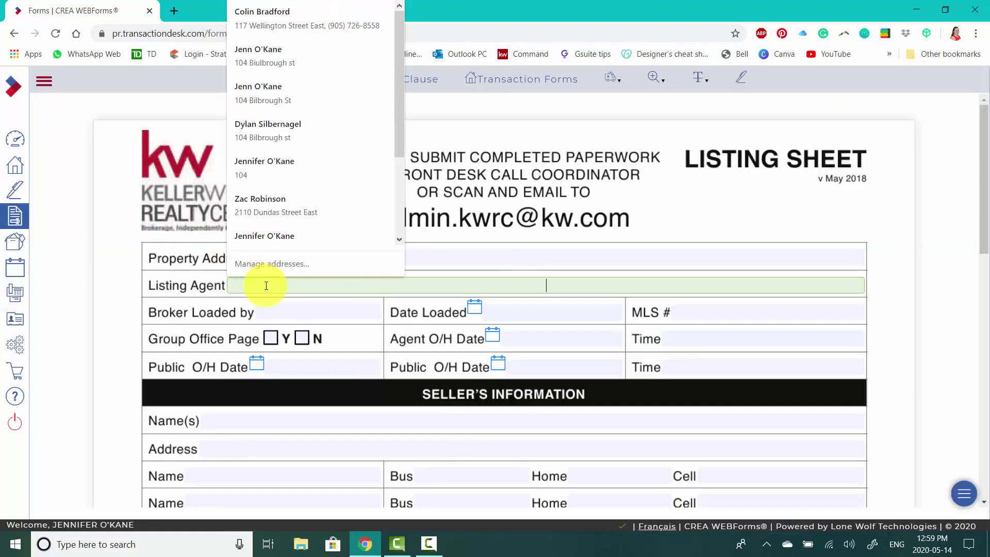
pyautogui.click(287, 236)
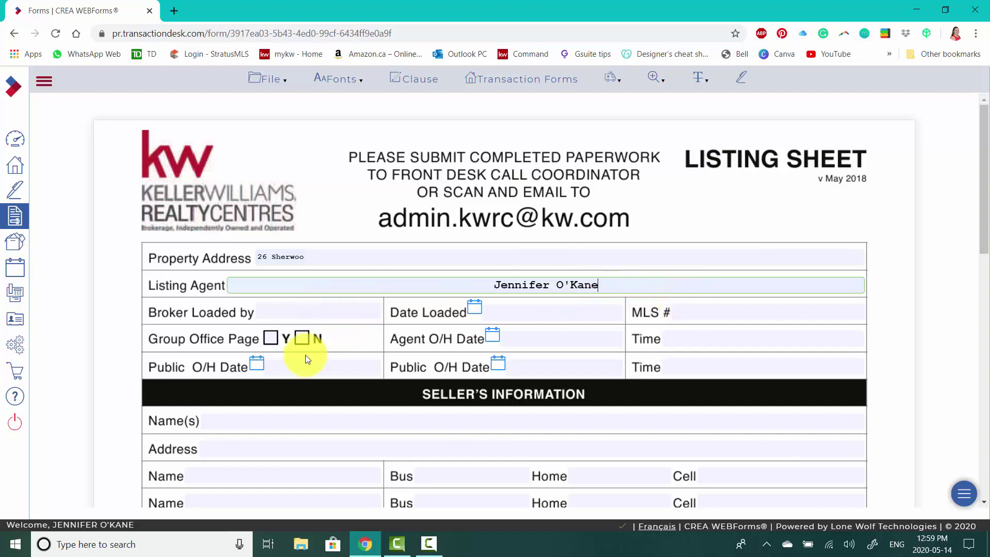
pyautogui.click(268, 337)
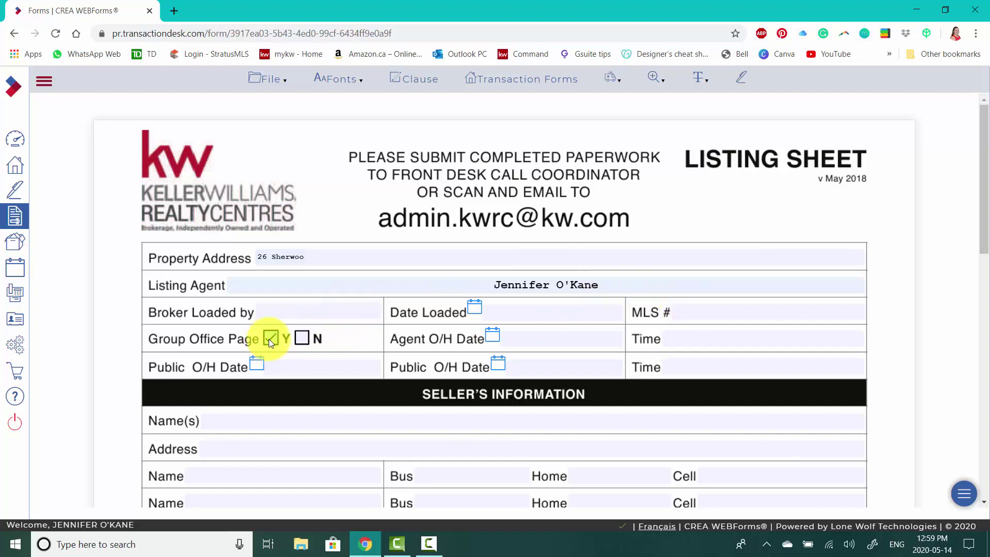
pyautogui.scroll(-6, 697, 350)
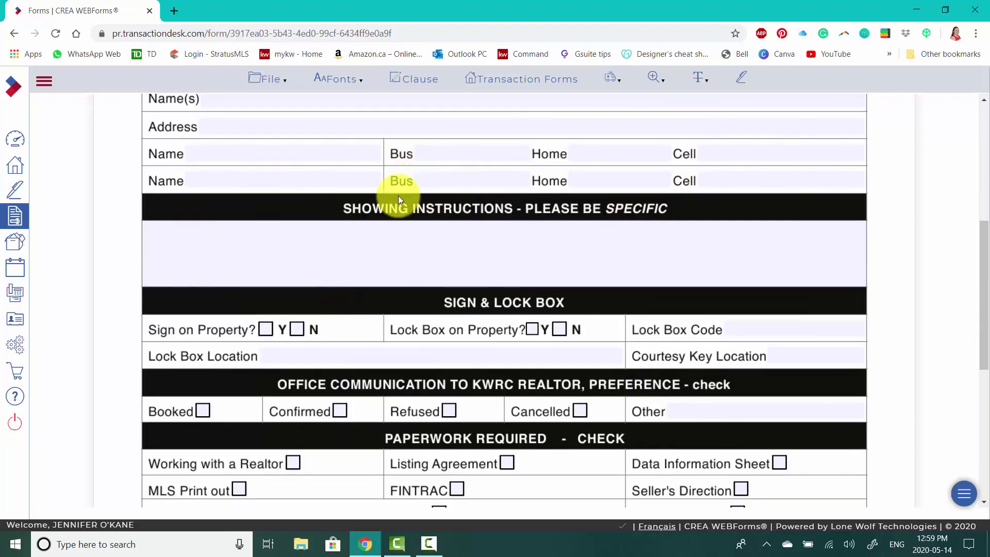
pyautogui.scroll(-1, 723, 363)
pyautogui.scroll(-1, 723, 364)
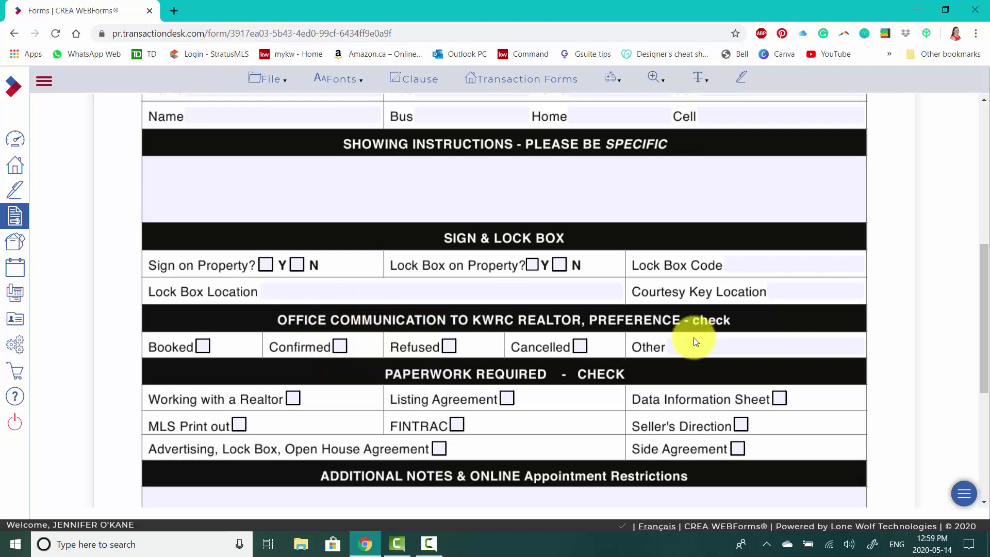
pyautogui.click(340, 345)
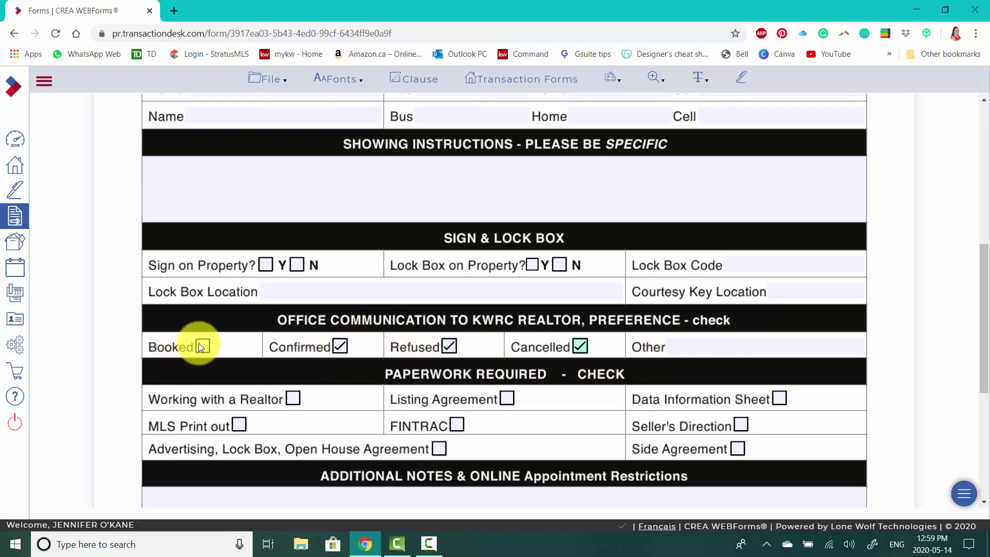
# - Clear the partial Property Address entry and bring up the Transaction Forms list
pyautogui.scroll(-3, 330, 361)
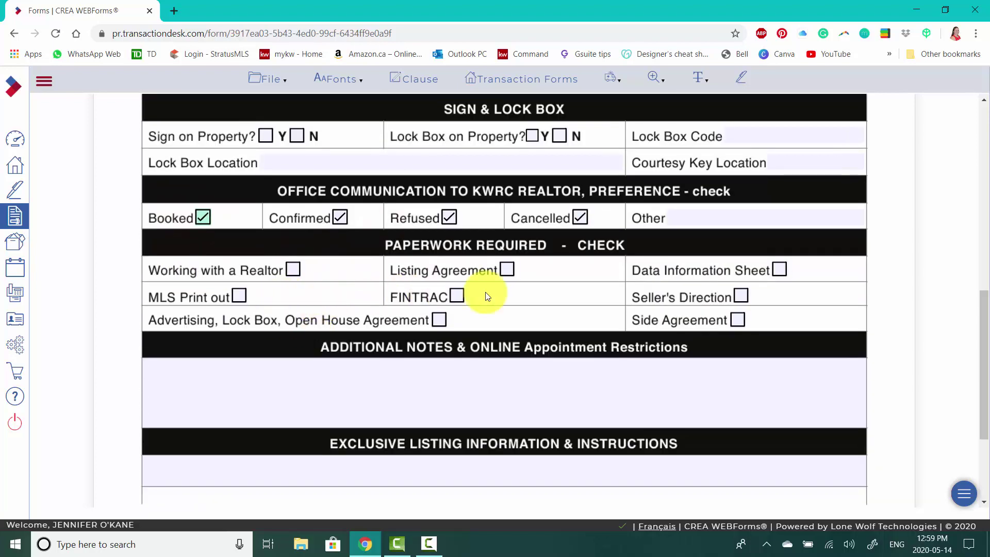
pyautogui.scroll(-2, 531, 355)
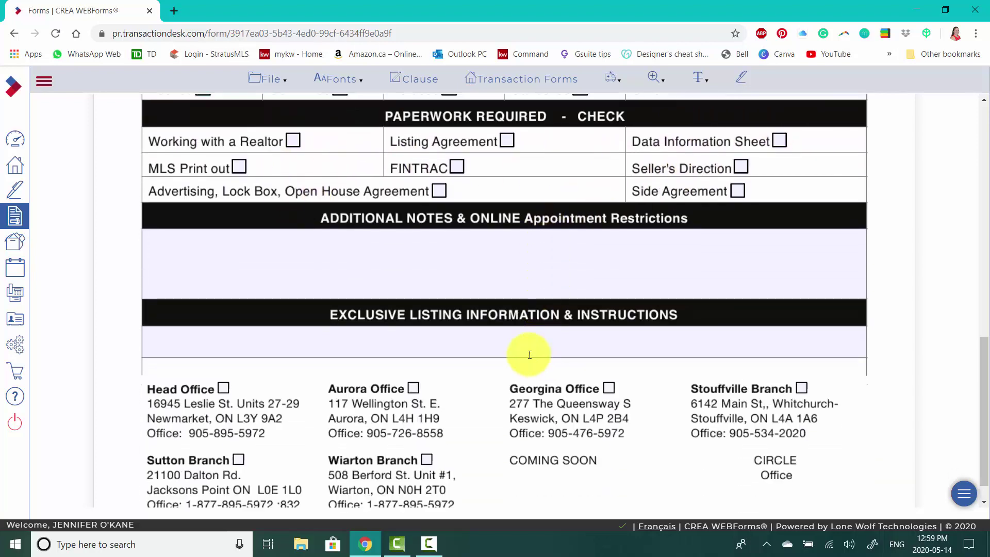
pyautogui.scroll(12, 474, 256)
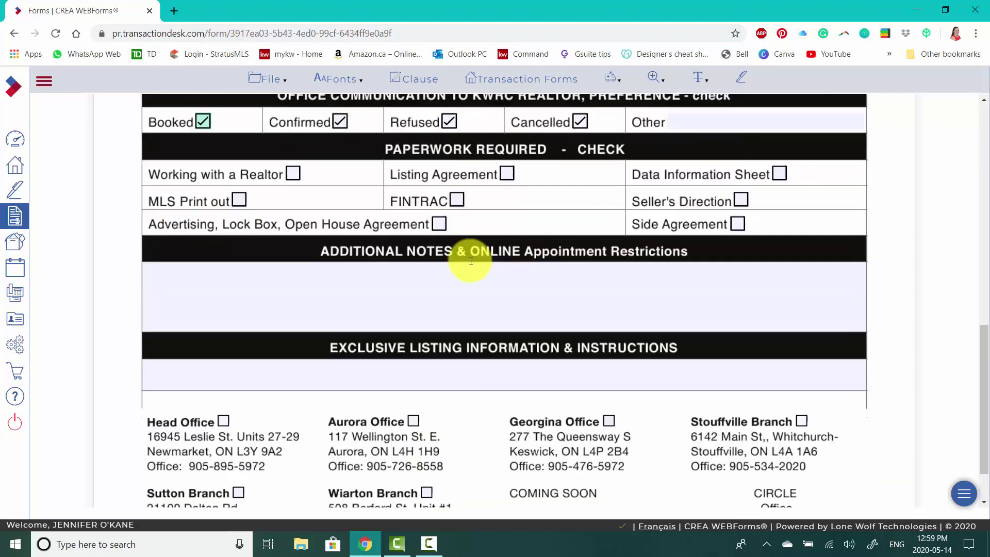
pyautogui.scroll(1, 452, 239)
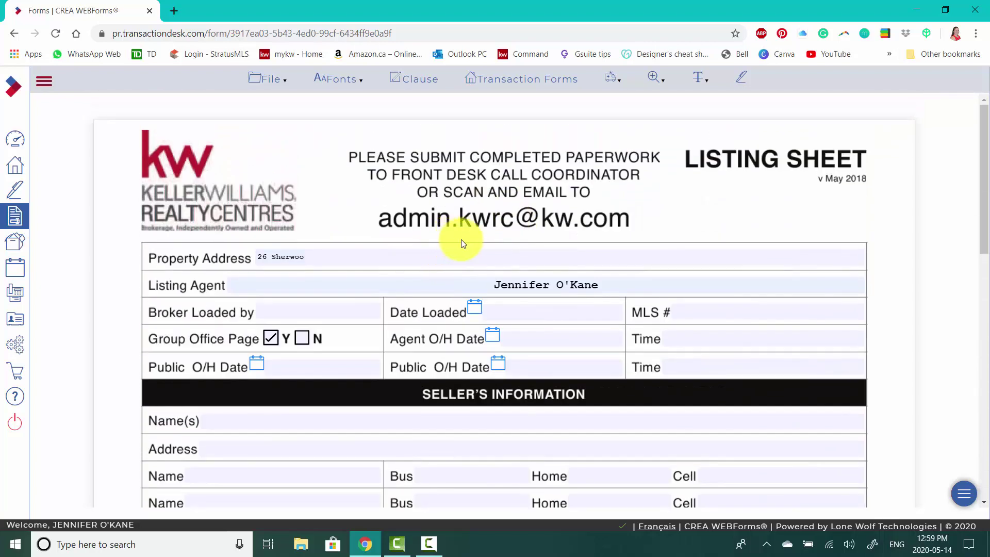
pyautogui.click(191, 259)
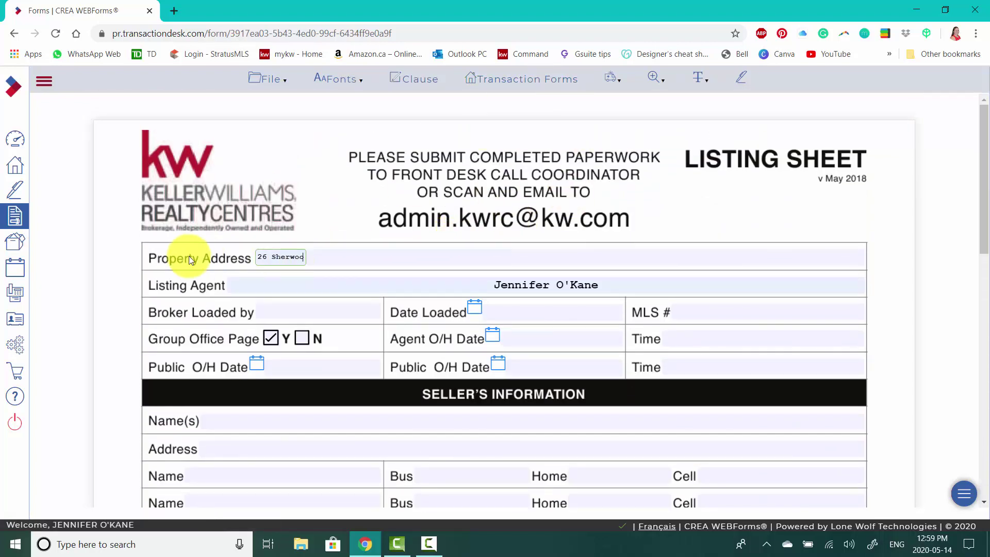
pyautogui.press('Escape')
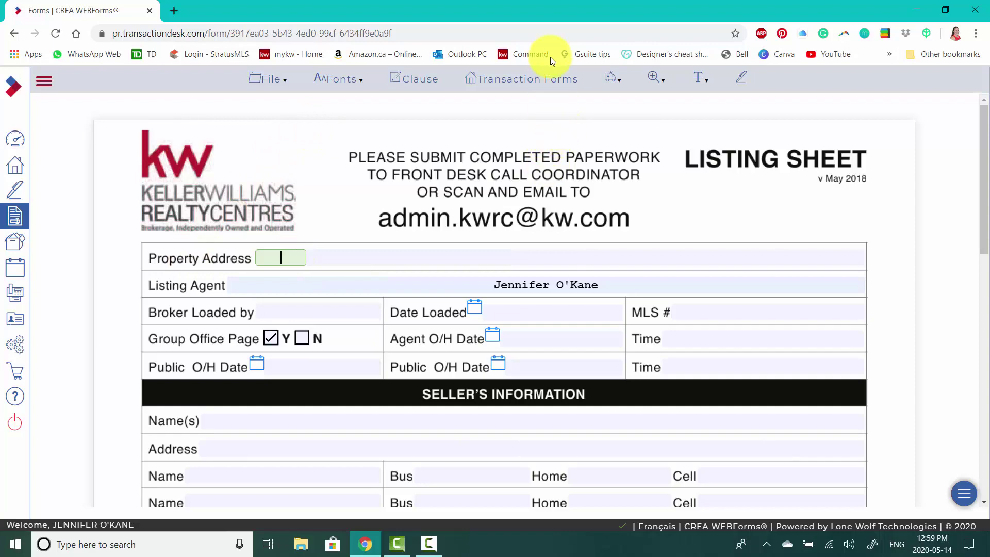
pyautogui.click(540, 78)
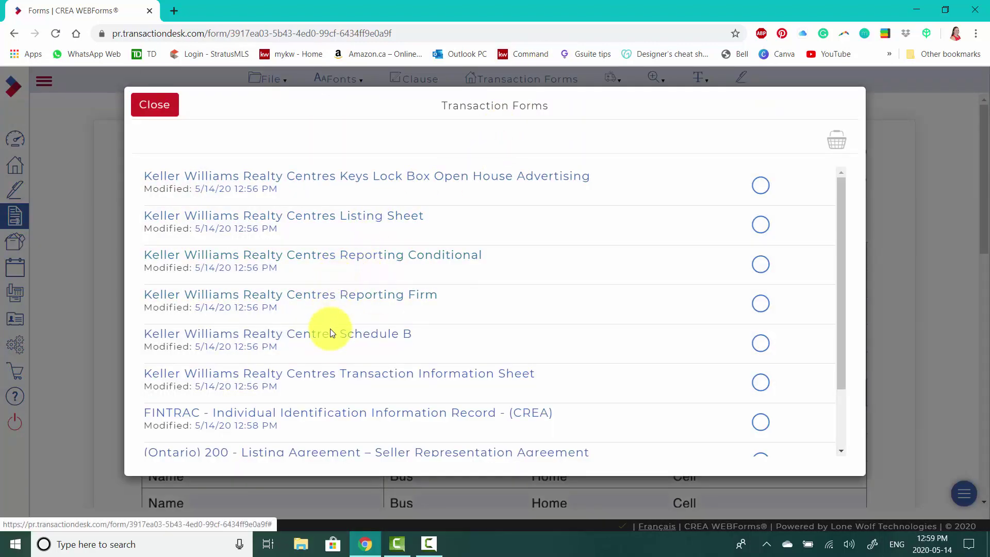
# - Open the (Ontario) 200 - Listing Agreement from the Transaction Forms list
pyautogui.scroll(-1, 335, 340)
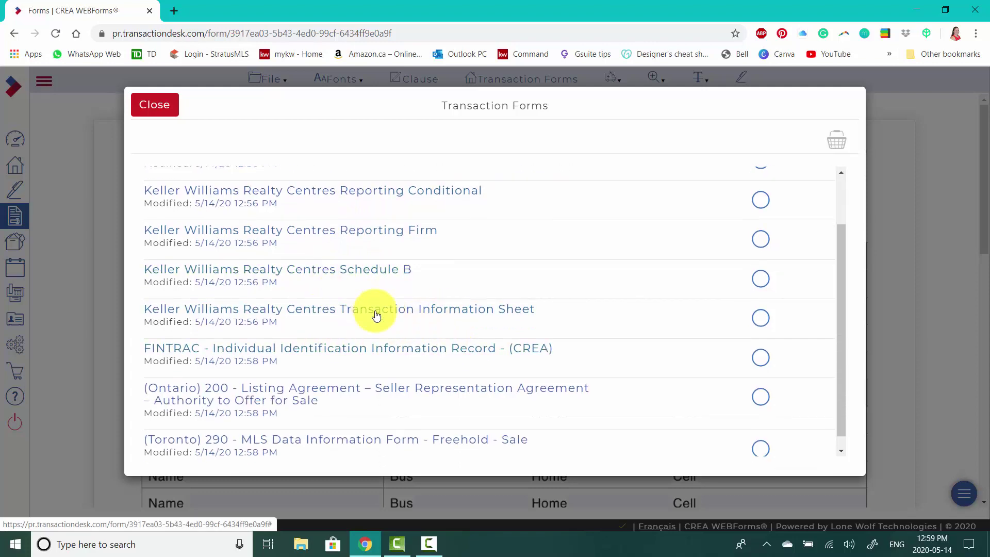
pyautogui.scroll(-1, 356, 351)
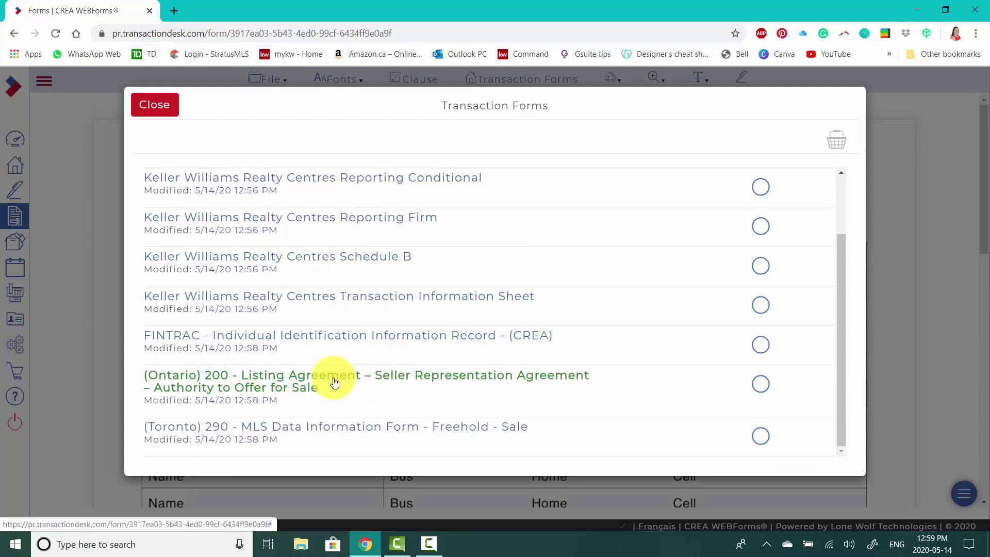
pyautogui.click(334, 381)
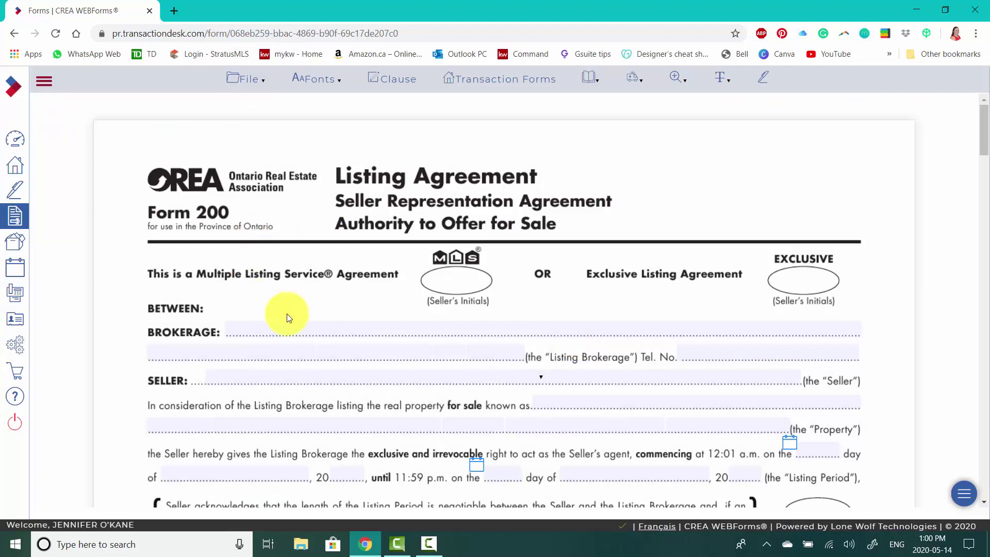
# - Set Brokerage to KELLER WILLIAMS REALTY CENTRES, BROKERAGE and enter the brokerage phone number
pyautogui.click(347, 329)
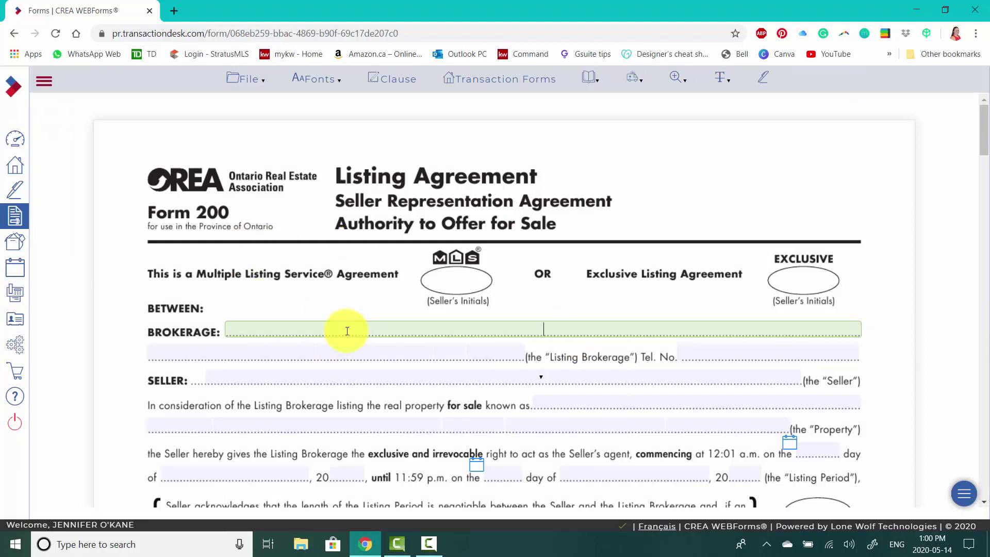
pyautogui.click(347, 354)
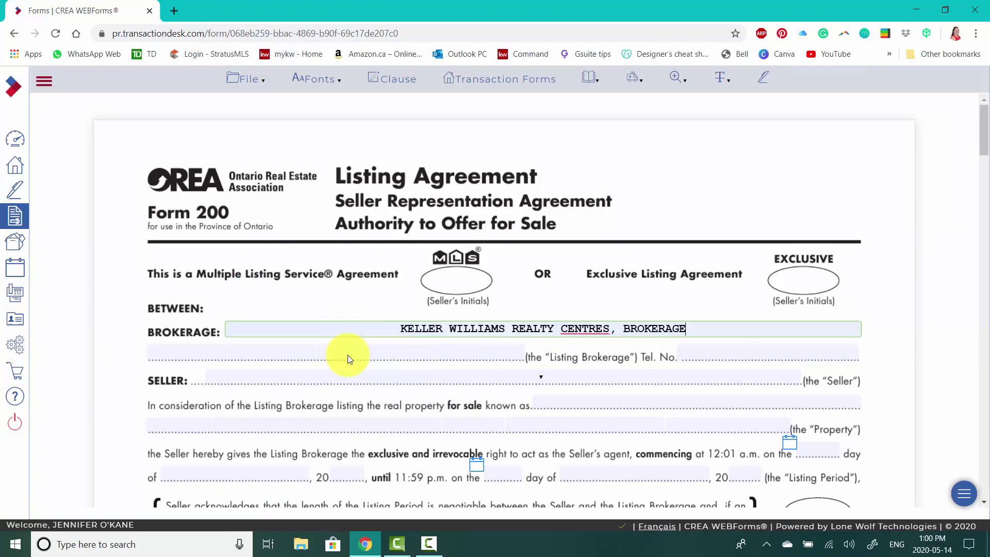
pyautogui.click(720, 355)
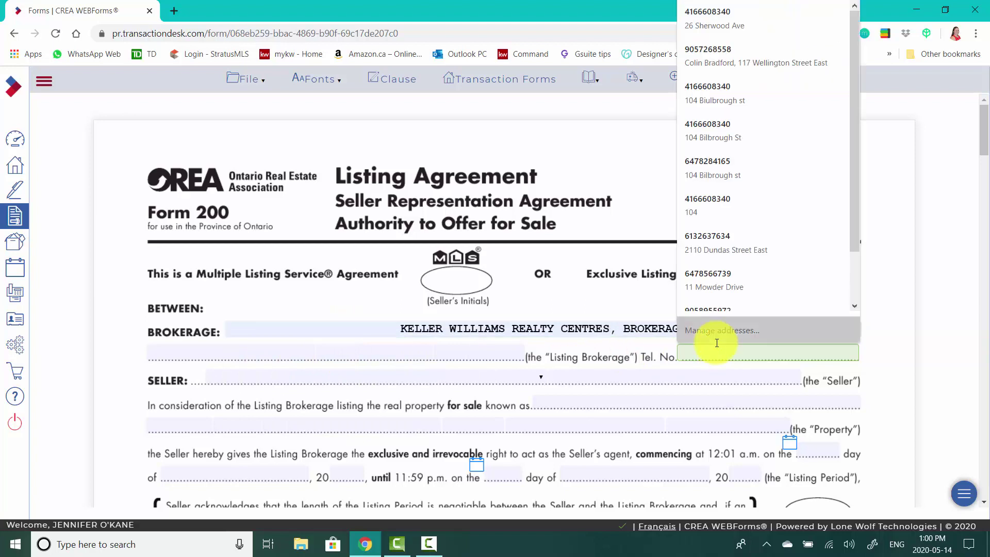
pyautogui.press('Down')
pyautogui.click(716, 343)
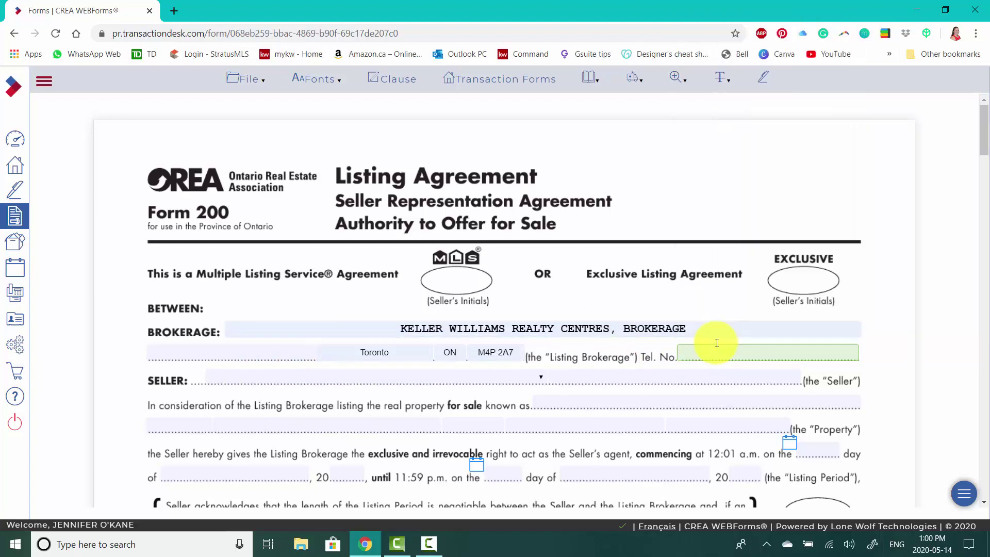
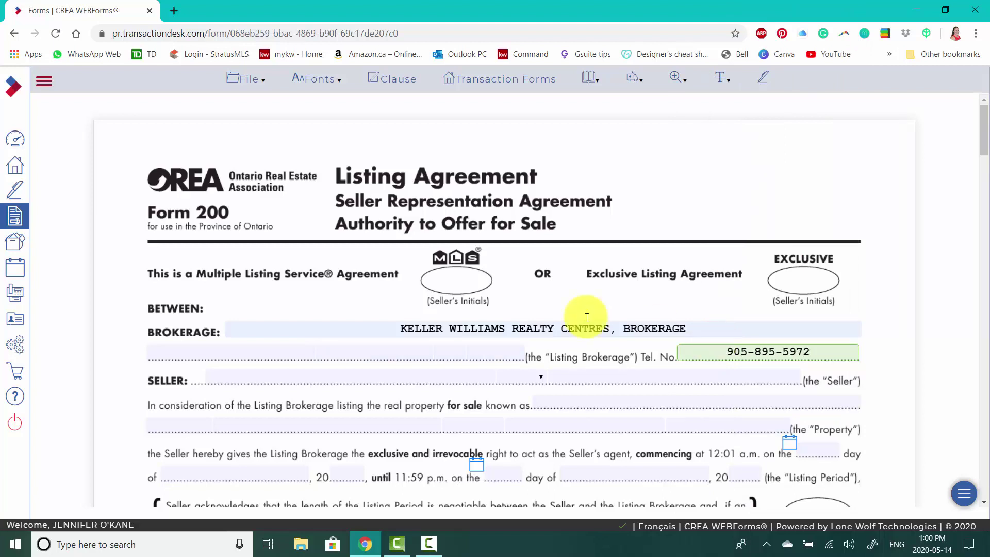
# - Enter a 5% listing commission, 2.5% co-operating commission and a 90-day holdover period
pyautogui.scroll(-1, 546, 387)
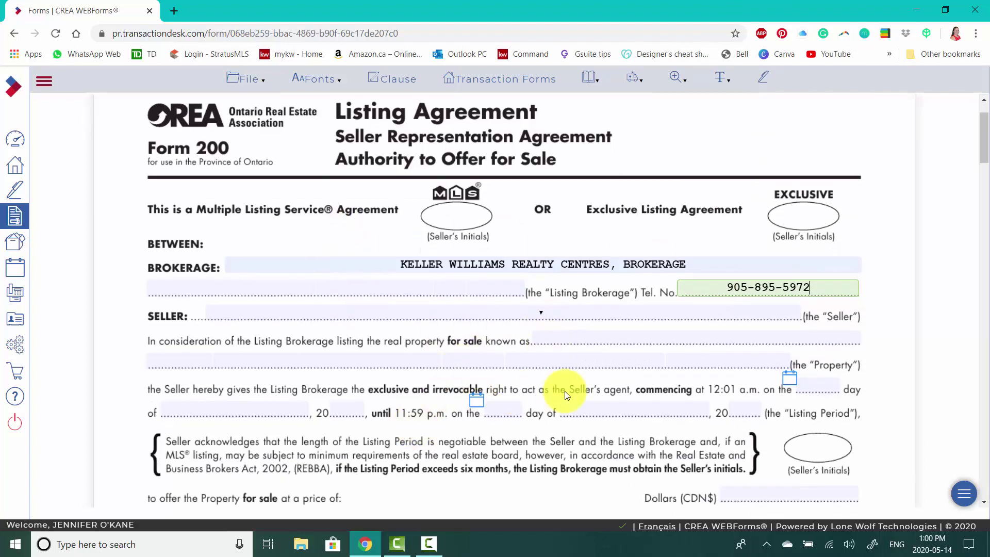
pyautogui.scroll(-7, 351, 258)
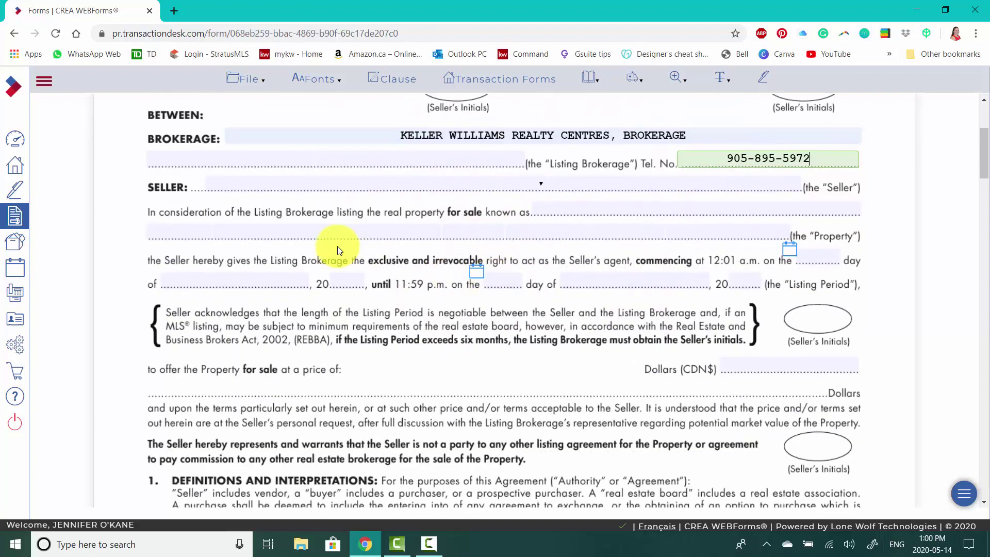
pyautogui.scroll(-1, 397, 347)
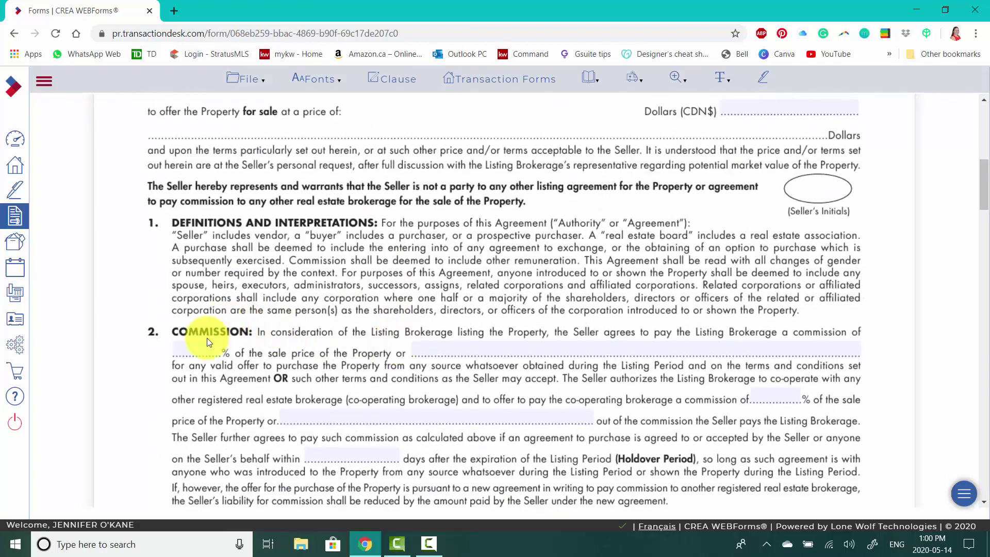
pyautogui.click(209, 354)
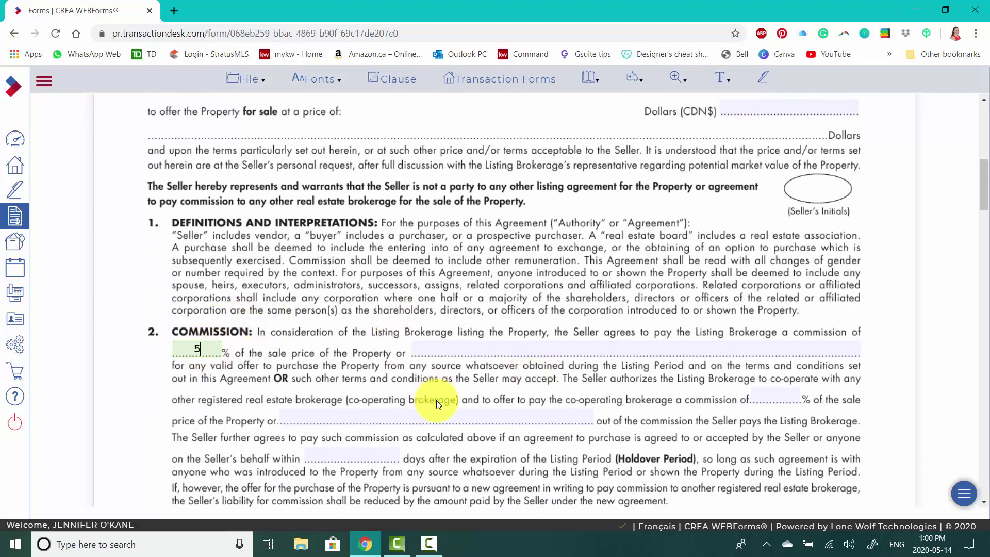
pyautogui.click(776, 394)
pyautogui.write('2')
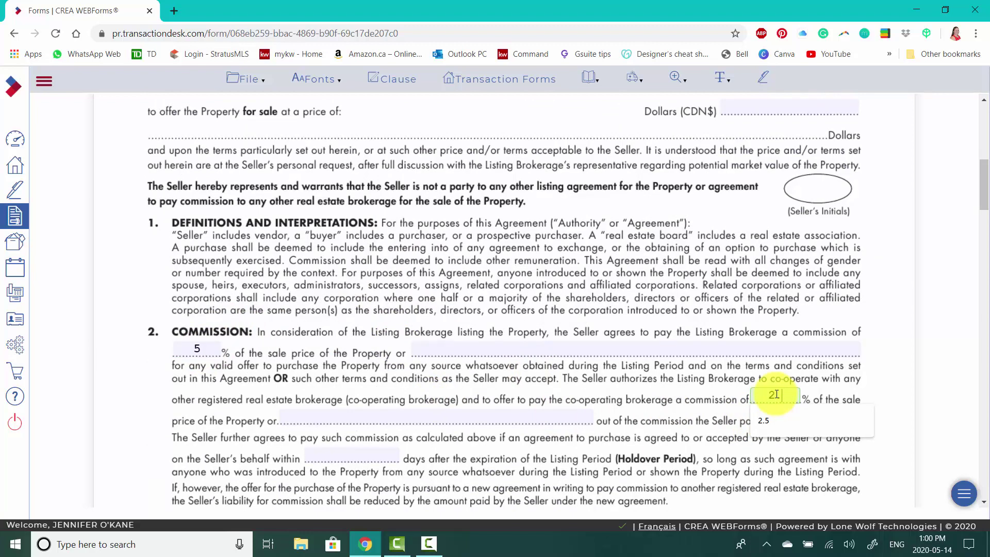
pyautogui.write('.5')
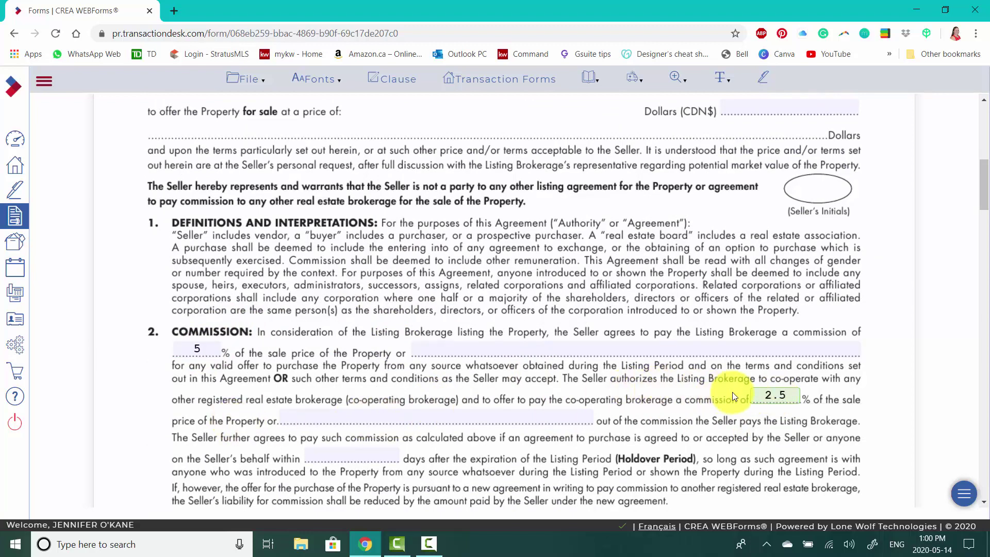
pyautogui.scroll(-1, 360, 418)
pyautogui.click(361, 394)
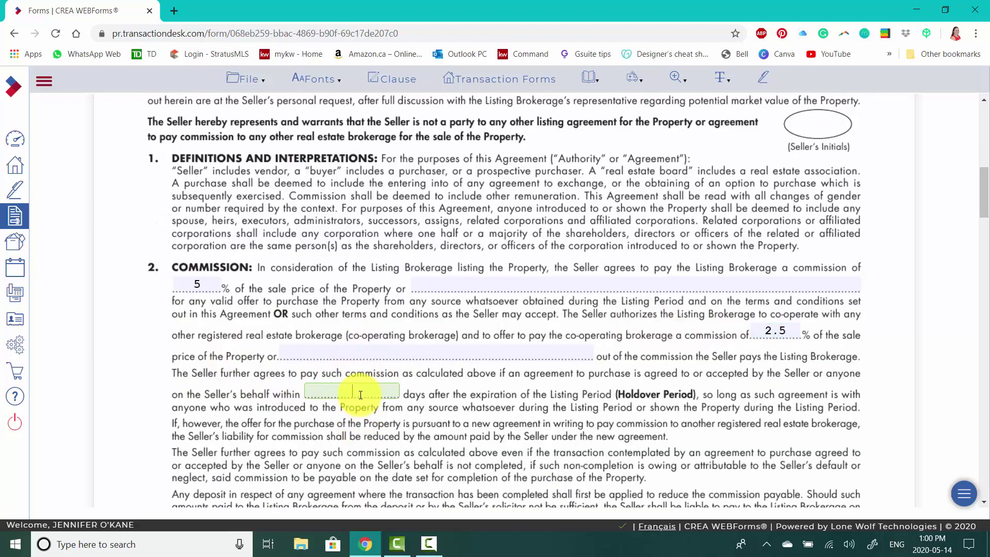
pyautogui.click(413, 419)
# - Fill in the salesperson/broker of record's name from the suggestions, then bring up the forms list
pyautogui.scroll(-4, 413, 419)
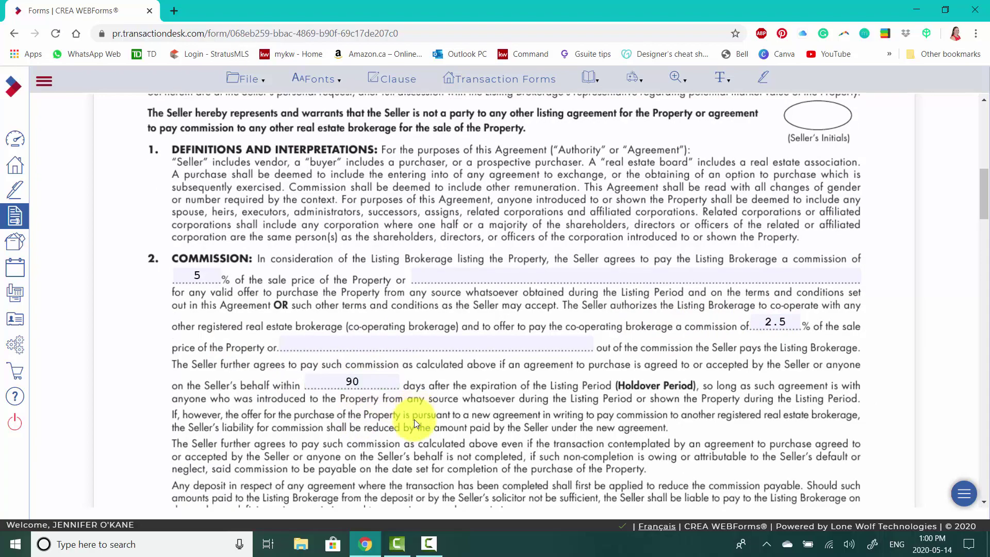
pyautogui.scroll(-12, 387, 319)
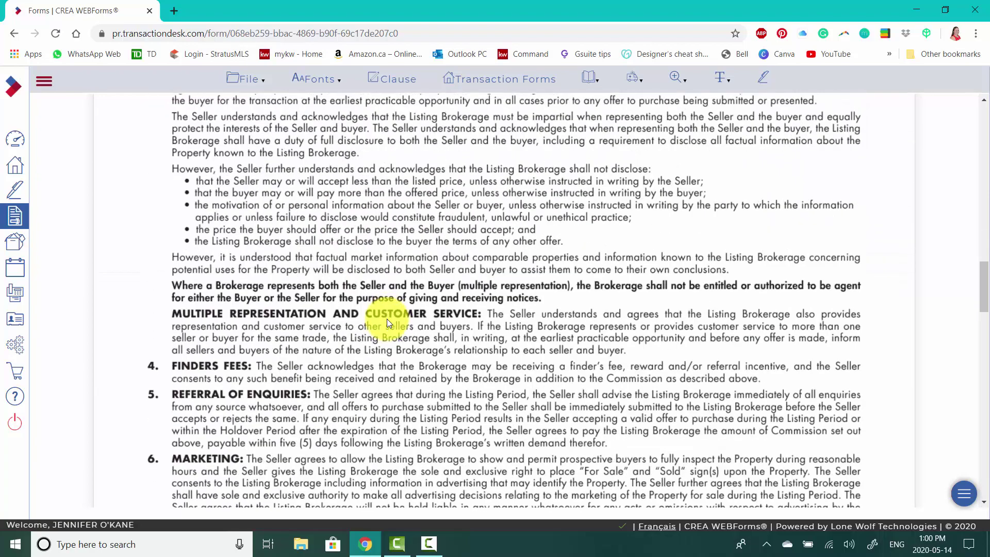
pyautogui.scroll(-15, 388, 323)
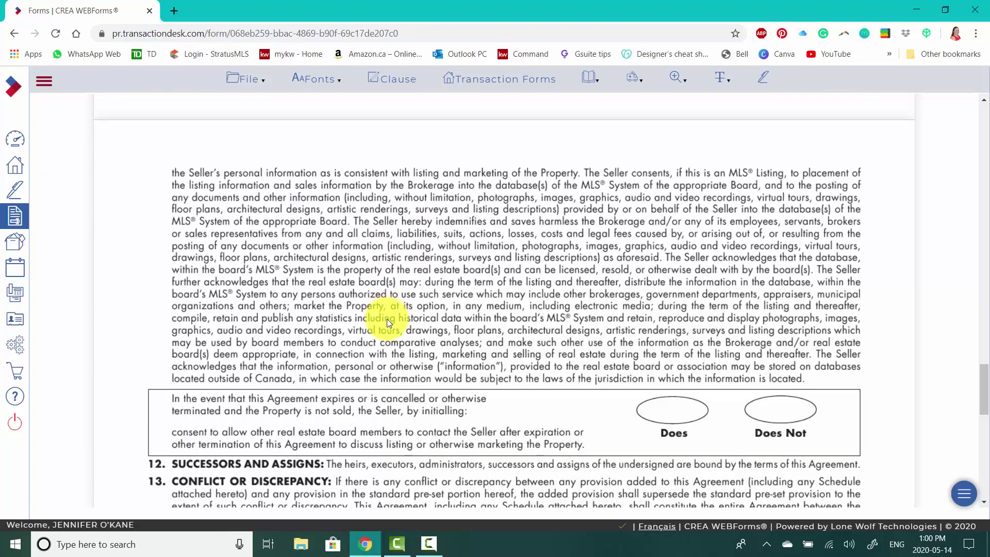
pyautogui.scroll(-8, 387, 319)
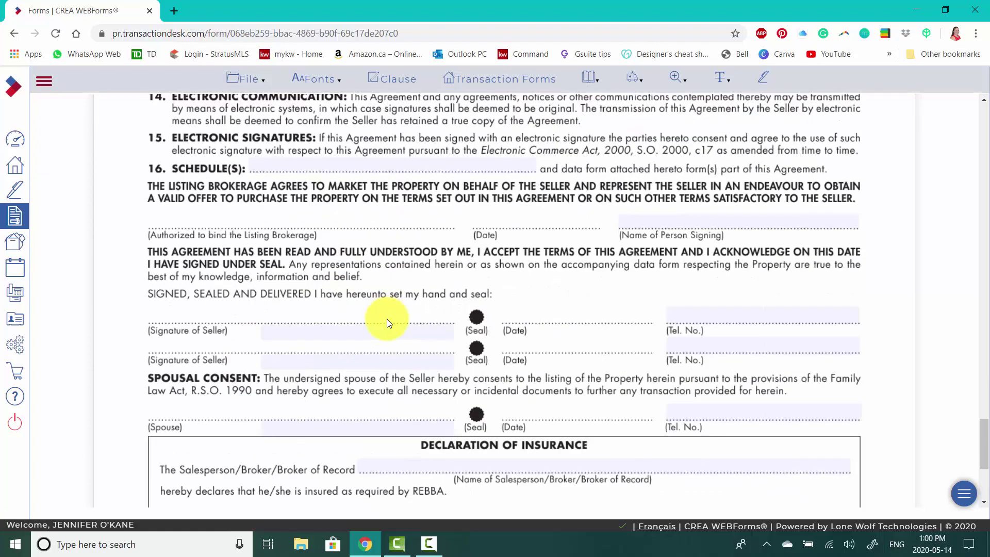
pyautogui.scroll(-5, 417, 376)
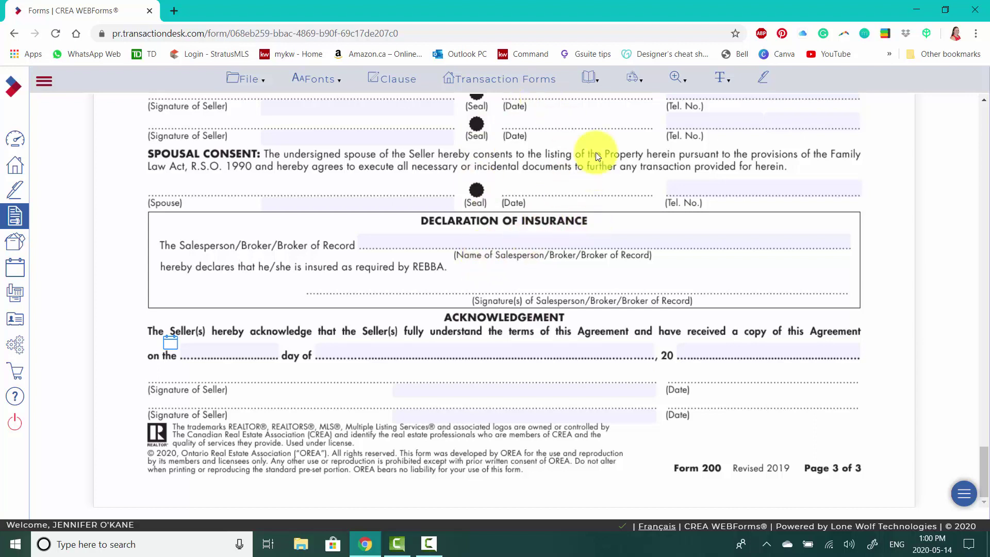
pyautogui.click(539, 242)
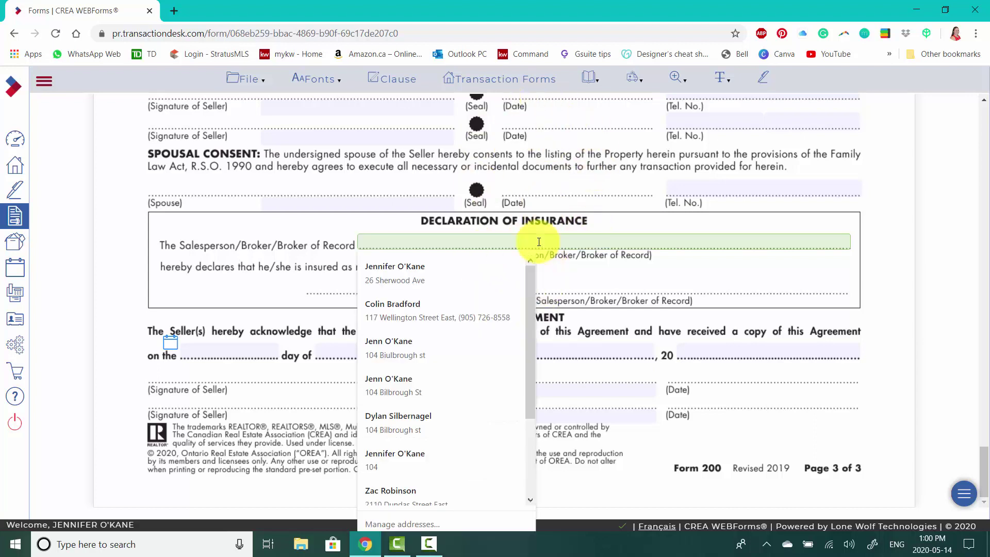
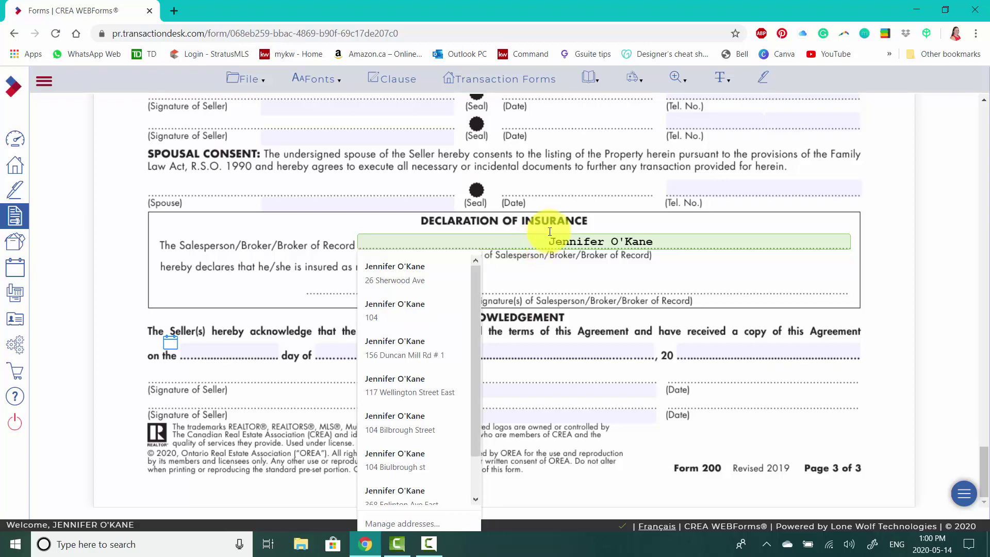
pyautogui.click(919, 217)
pyautogui.scroll(3, 740, 172)
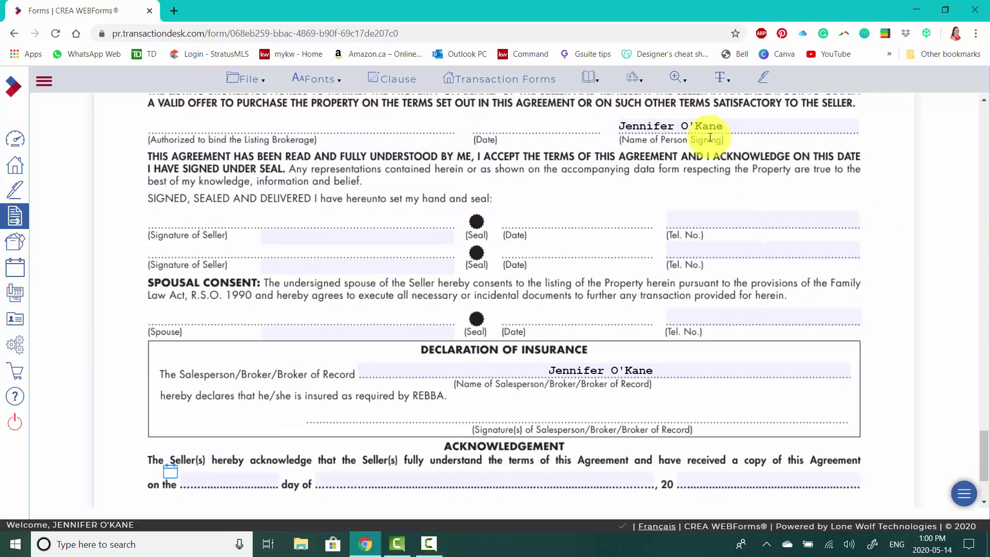
pyautogui.scroll(5, 729, 203)
pyautogui.click(451, 78)
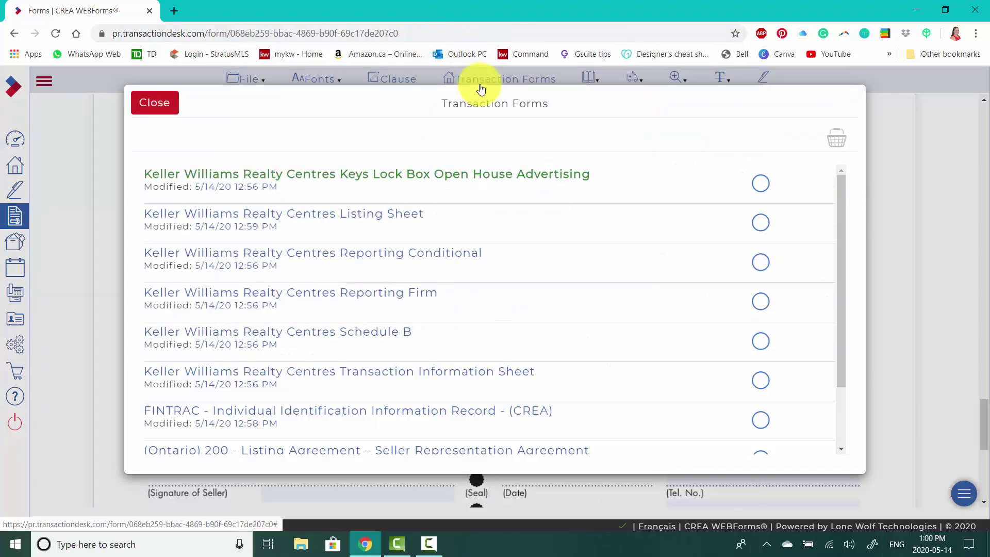
# - Close the Transaction Forms dialog and look over the filled (Ontario) 200 Listing Agreement
pyautogui.scroll(-1, 400, 358)
pyautogui.scroll(-2, 400, 361)
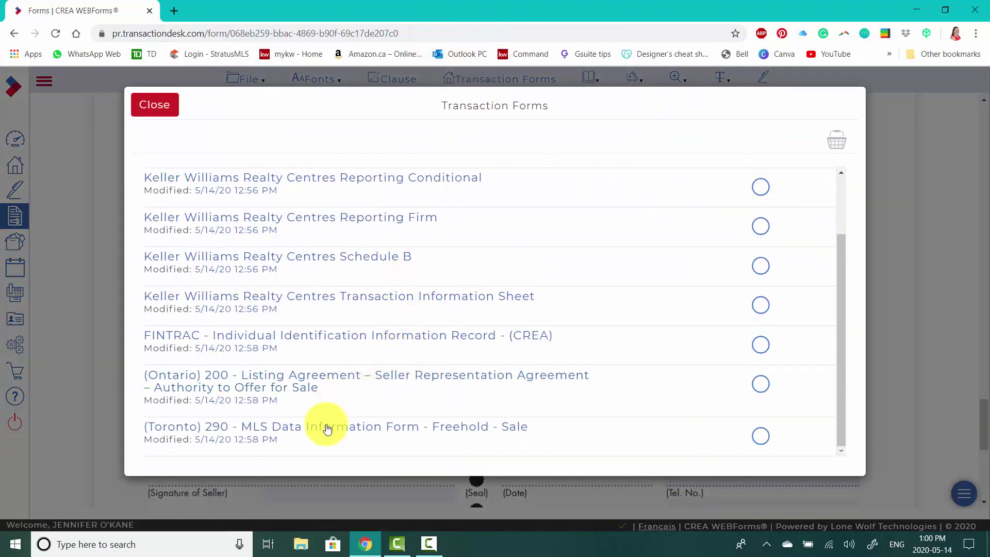
pyautogui.click(154, 105)
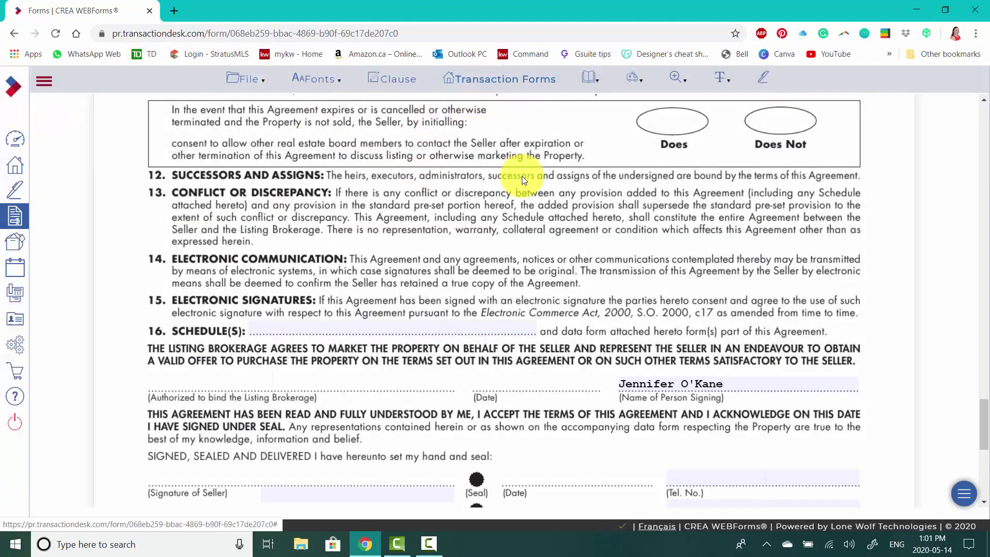
pyautogui.click(501, 82)
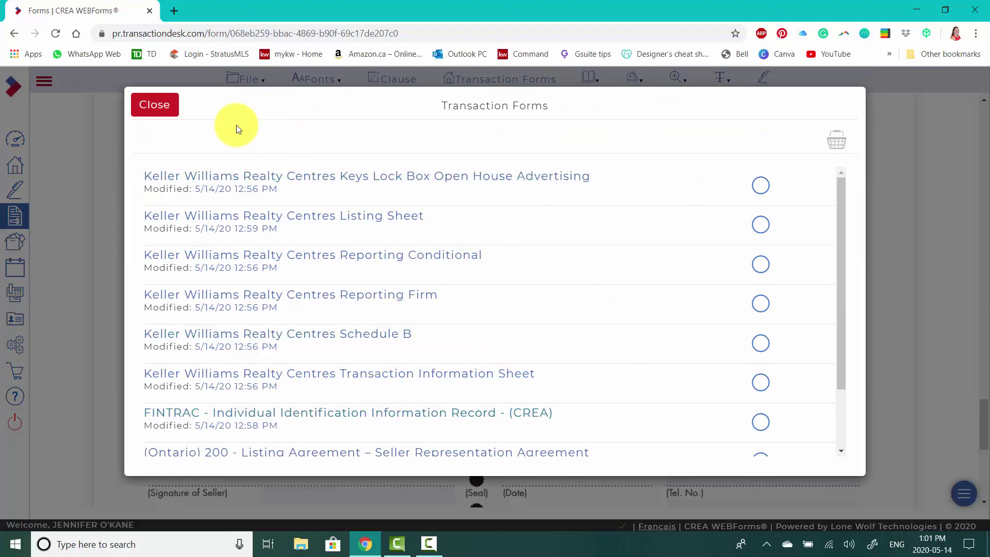
pyautogui.click(155, 104)
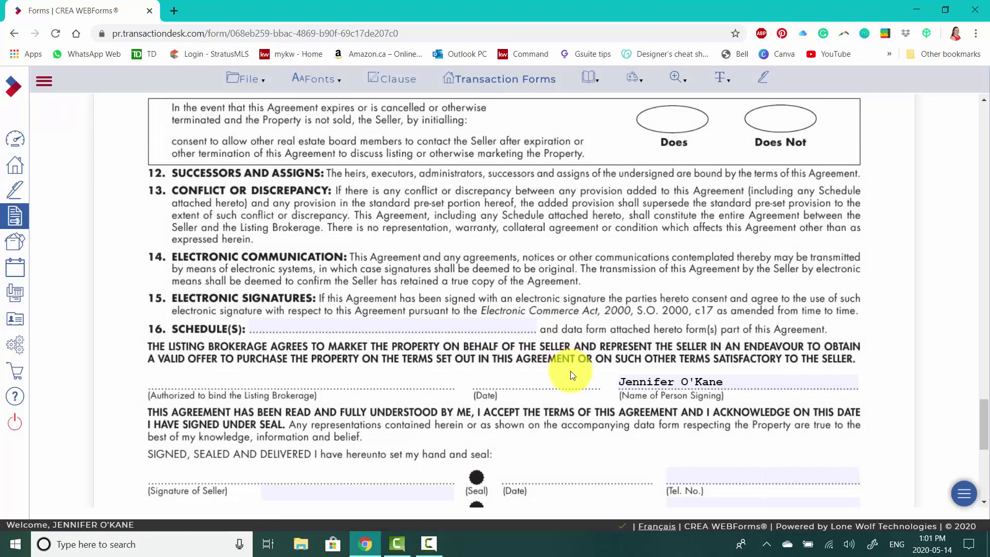
pyautogui.scroll(-1, 516, 309)
pyautogui.click(239, 83)
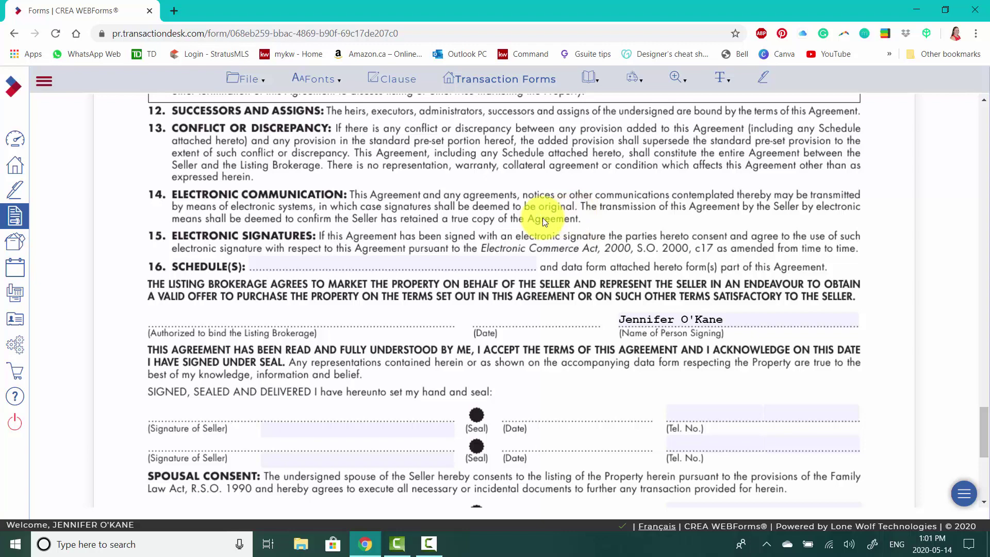
pyautogui.scroll(5, 458, 311)
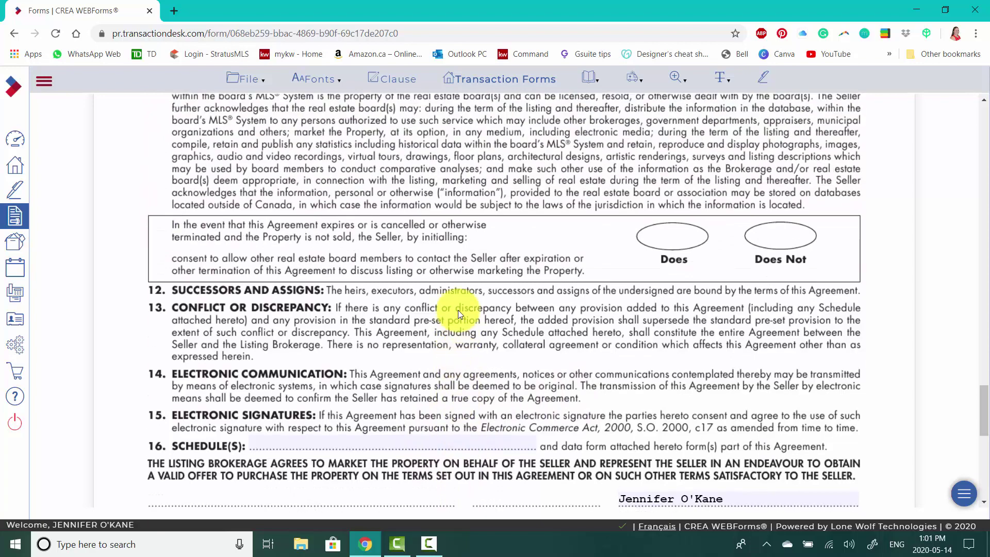
pyautogui.scroll(2, 457, 311)
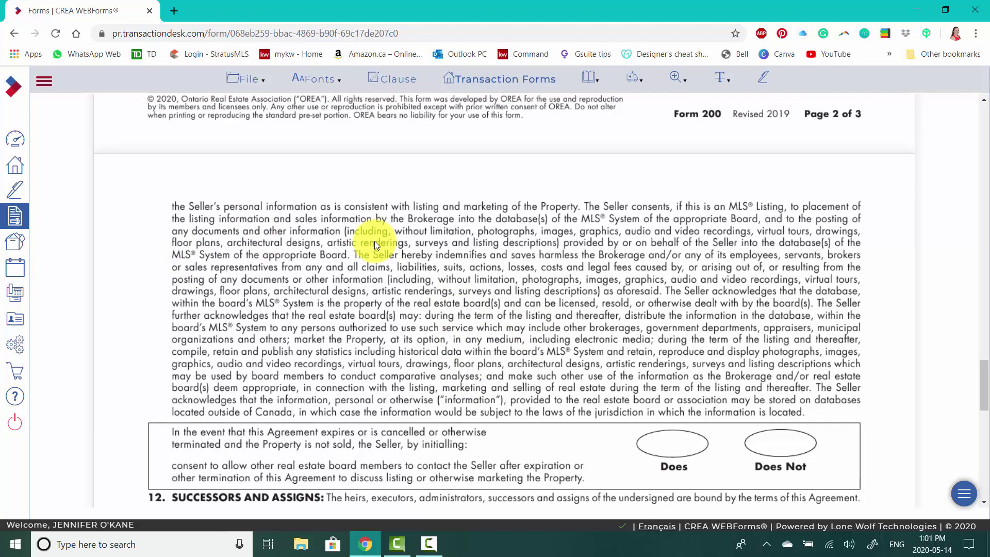
pyautogui.scroll(-6, 374, 241)
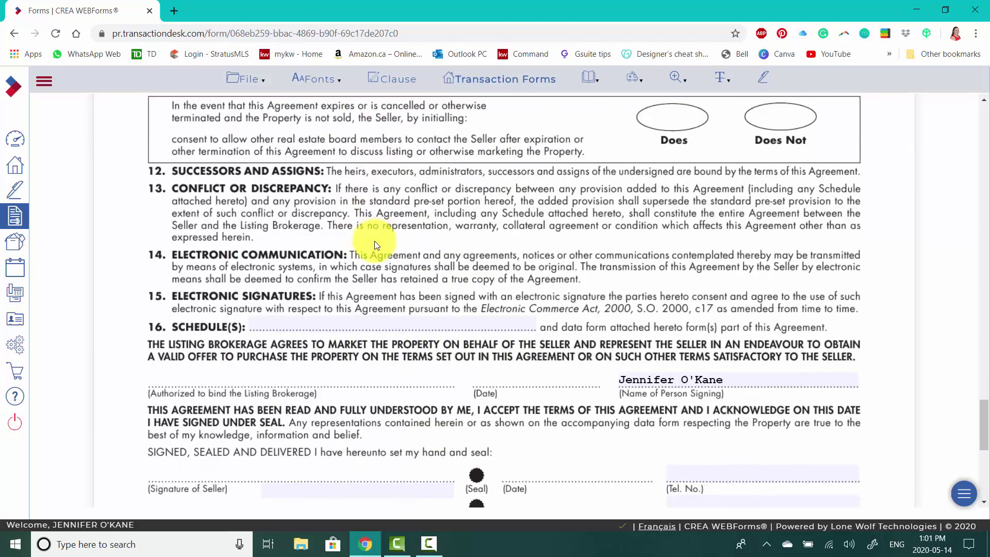
pyautogui.scroll(-5, 375, 240)
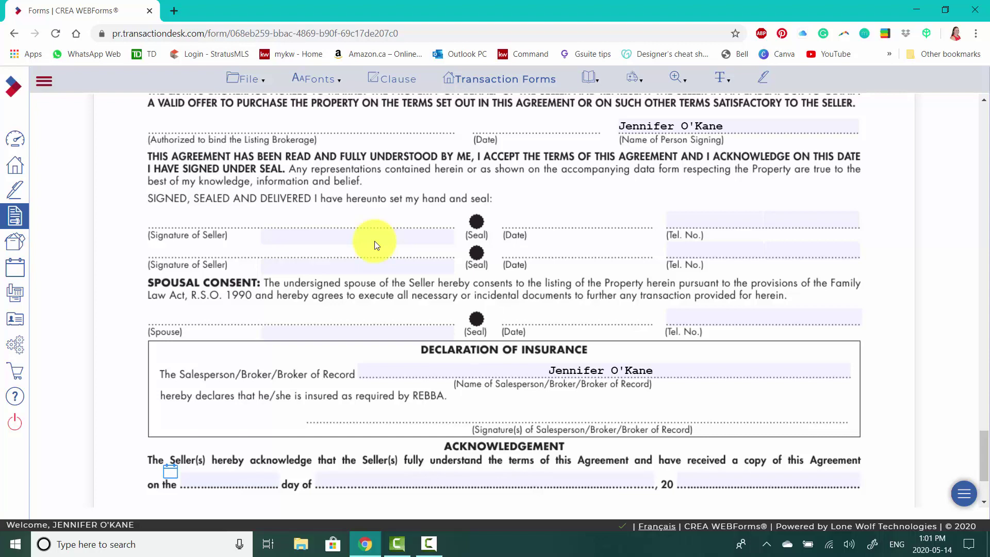
pyautogui.scroll(-3, 374, 240)
# - Save the (Ontario) 200 Listing Agreement via File > Save, then exit to template settings
pyautogui.click(248, 79)
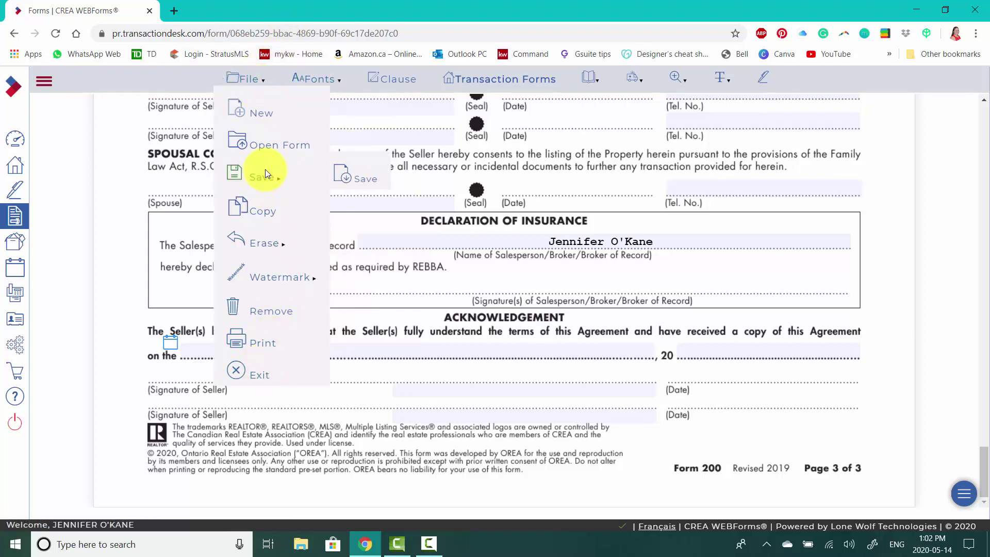
pyautogui.click(358, 176)
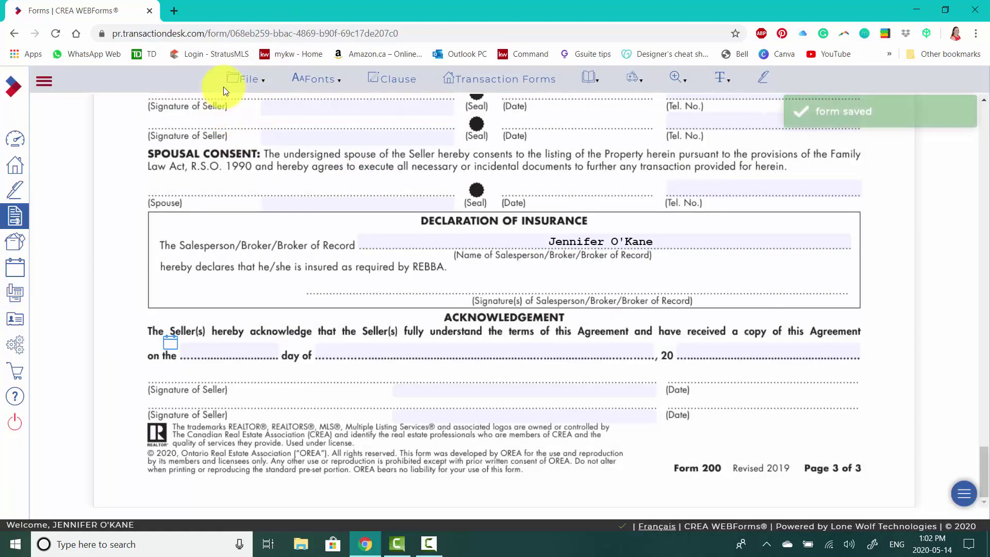
pyautogui.click(245, 78)
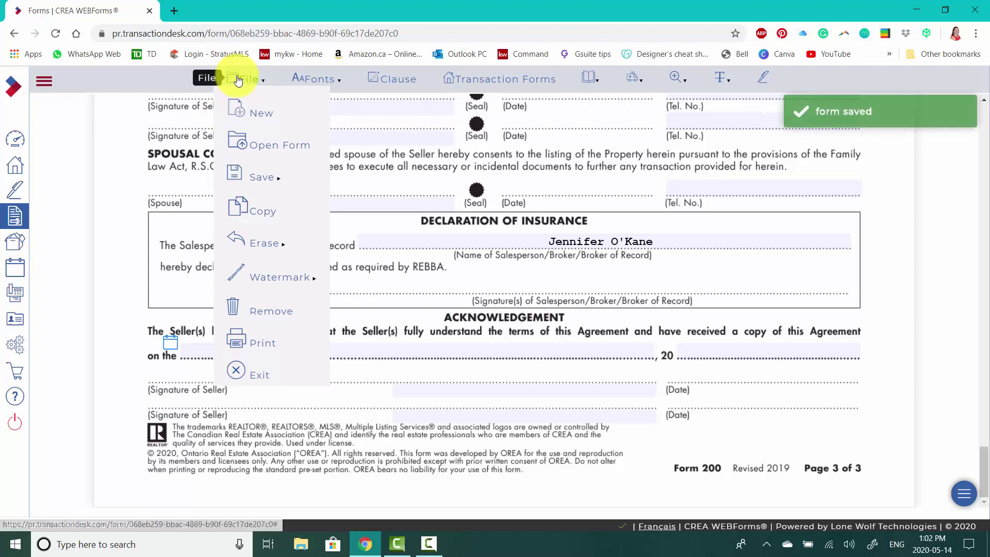
pyautogui.click(258, 376)
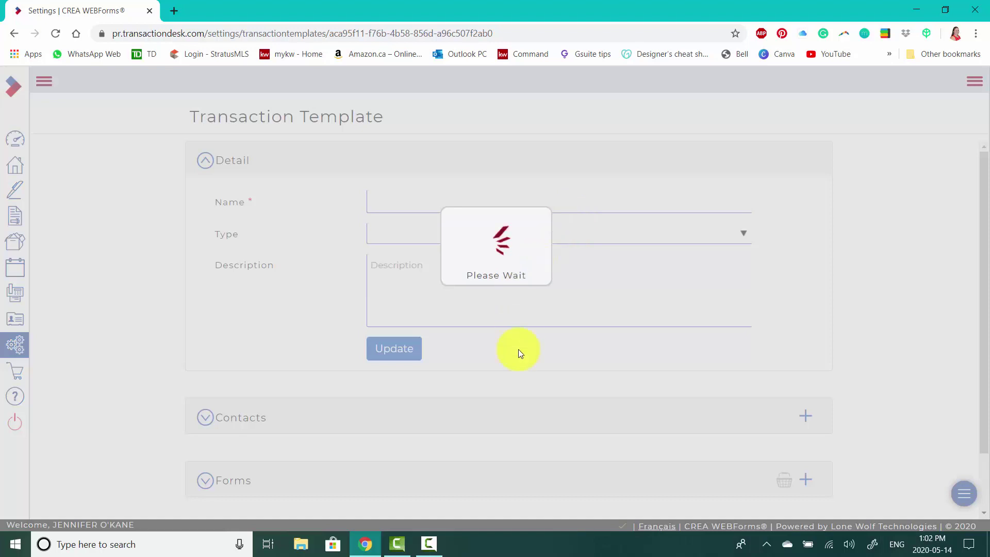
# - Check the empty Teams/Sharing section, then go to the Member Dashboard from the sidebar
pyautogui.scroll(-4, 524, 368)
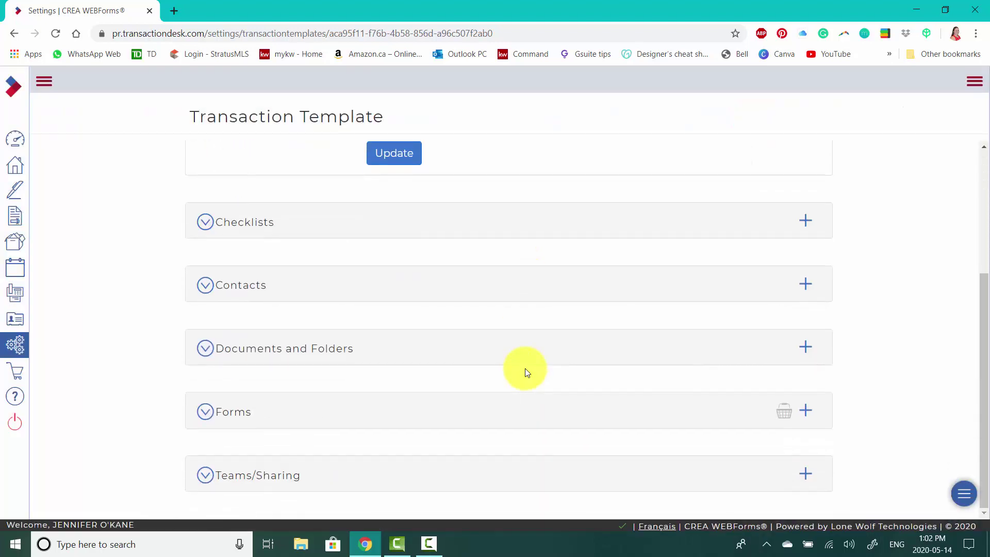
pyautogui.click(267, 479)
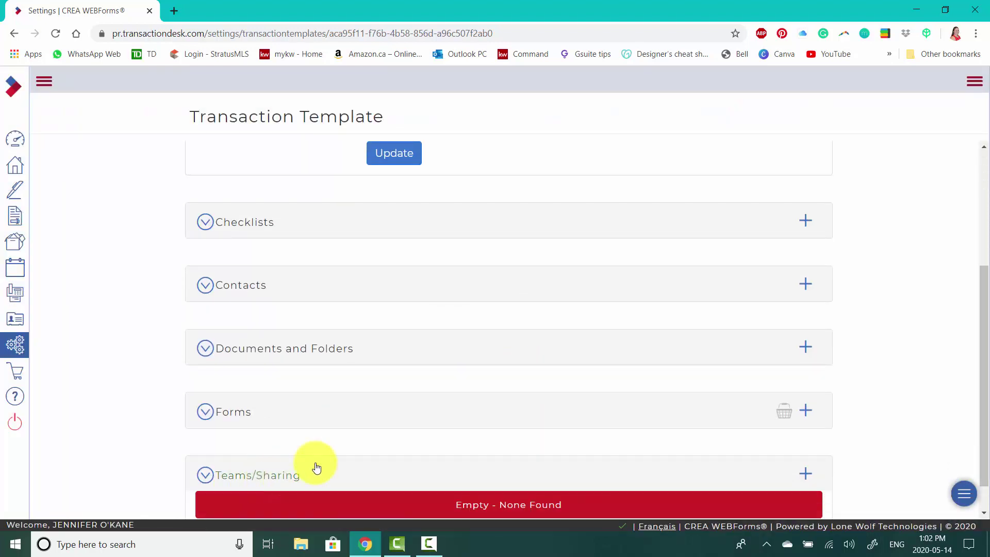
pyautogui.click(205, 438)
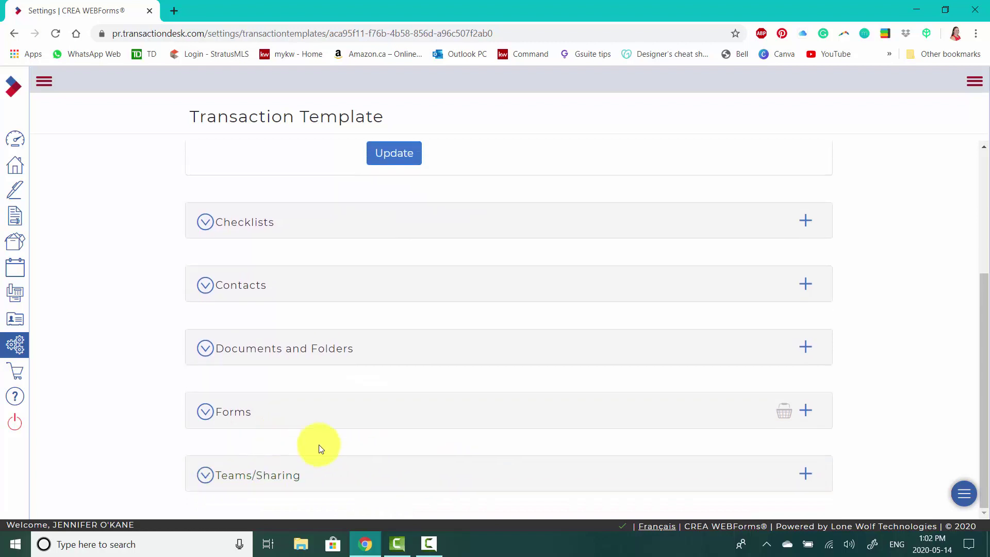
pyautogui.scroll(2, 483, 364)
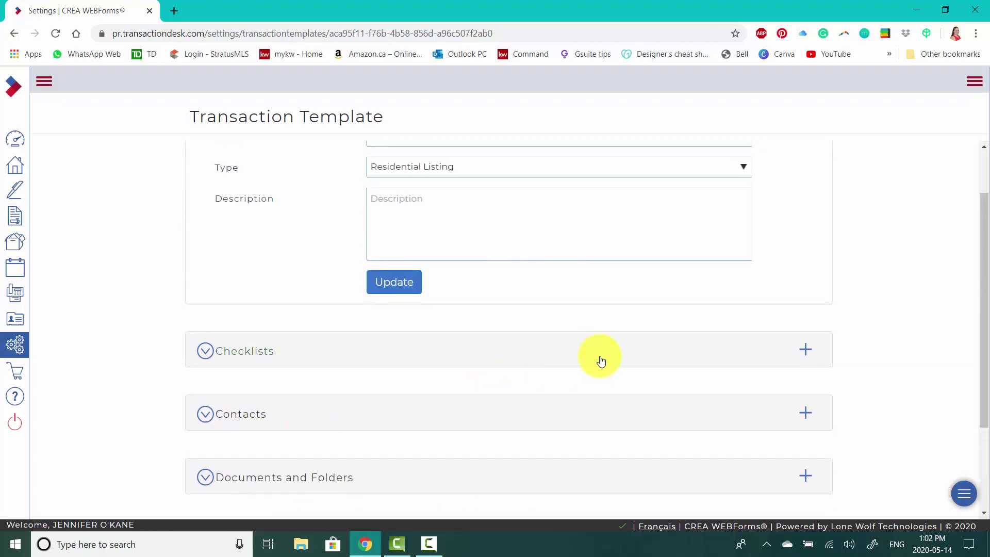
pyautogui.scroll(1, 591, 355)
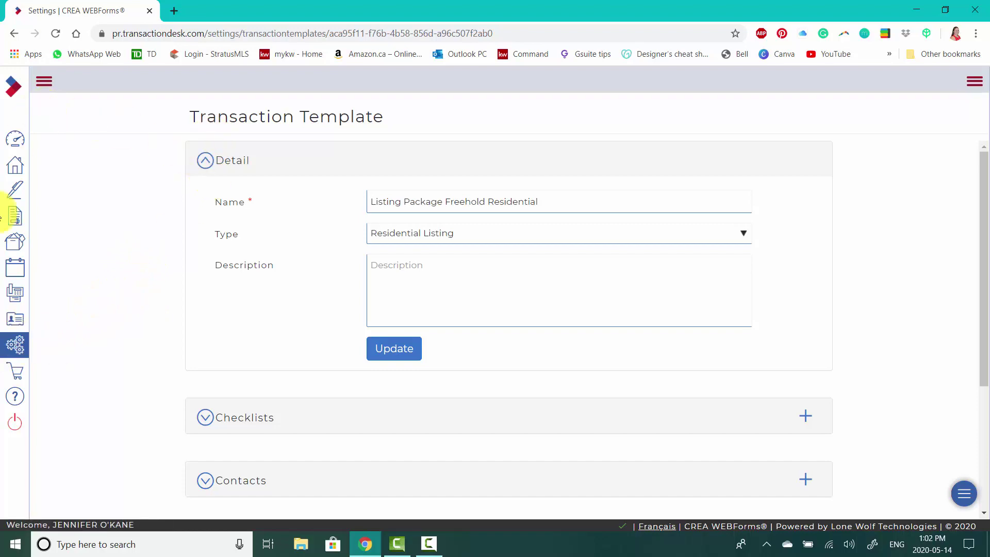
pyautogui.click(15, 344)
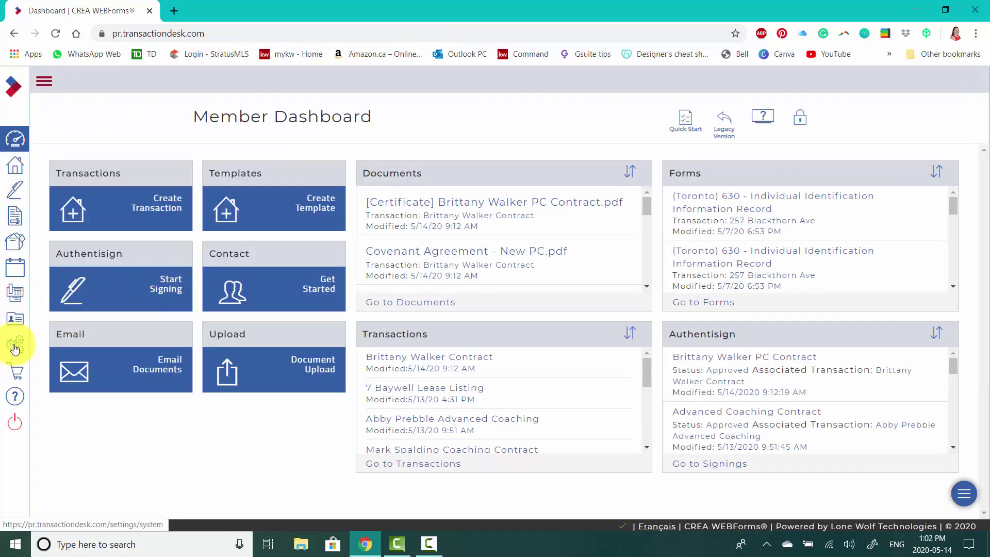
# - Open the Buyer Freehold Pkg Complete template from the settings' Transaction Templates list
pyautogui.click(15, 345)
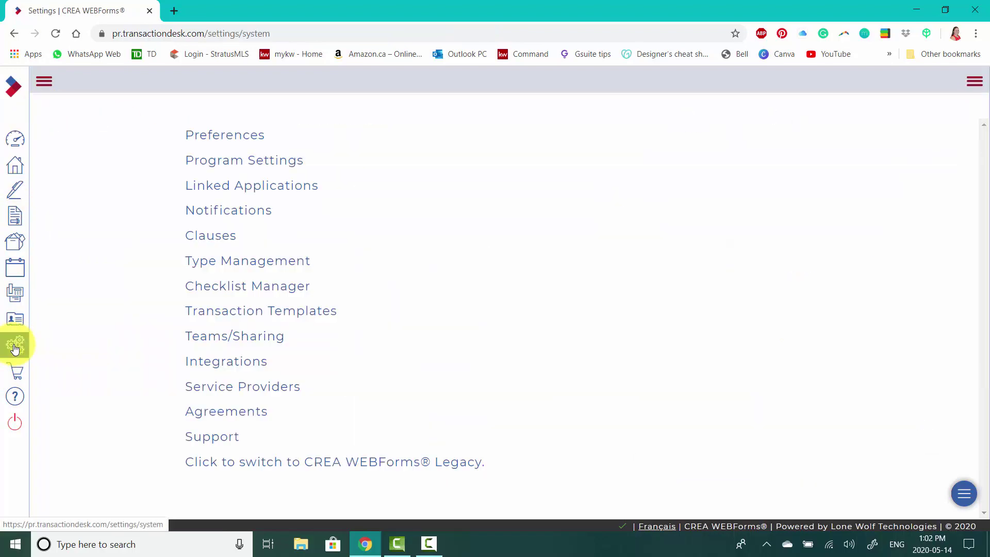
pyautogui.click(235, 316)
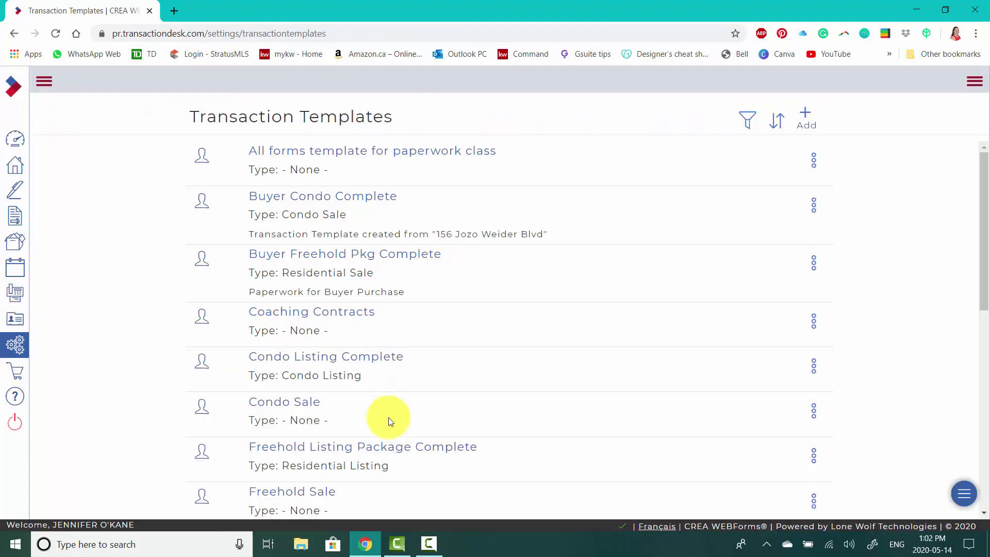
pyautogui.click(340, 262)
pyautogui.scroll(-1, 537, 285)
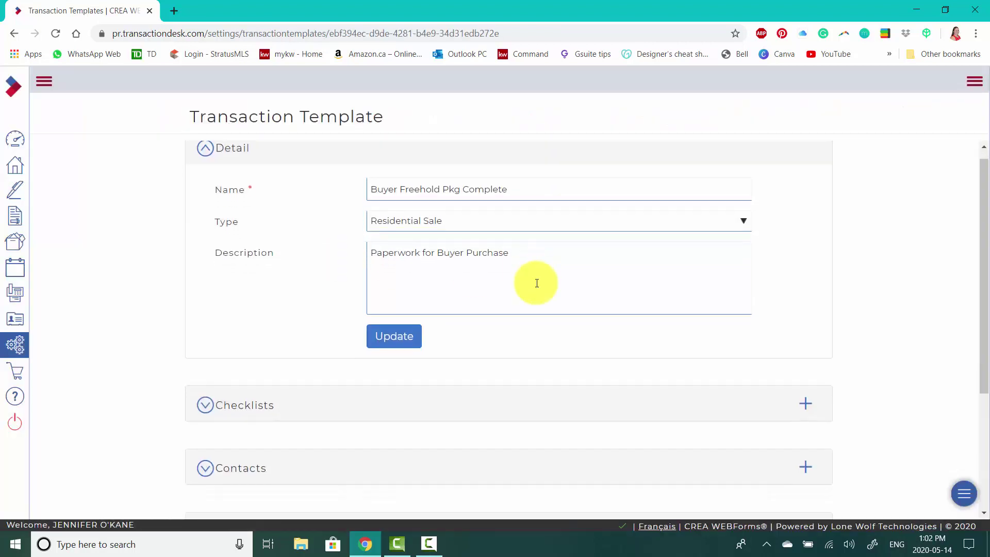
pyautogui.scroll(1, 520, 262)
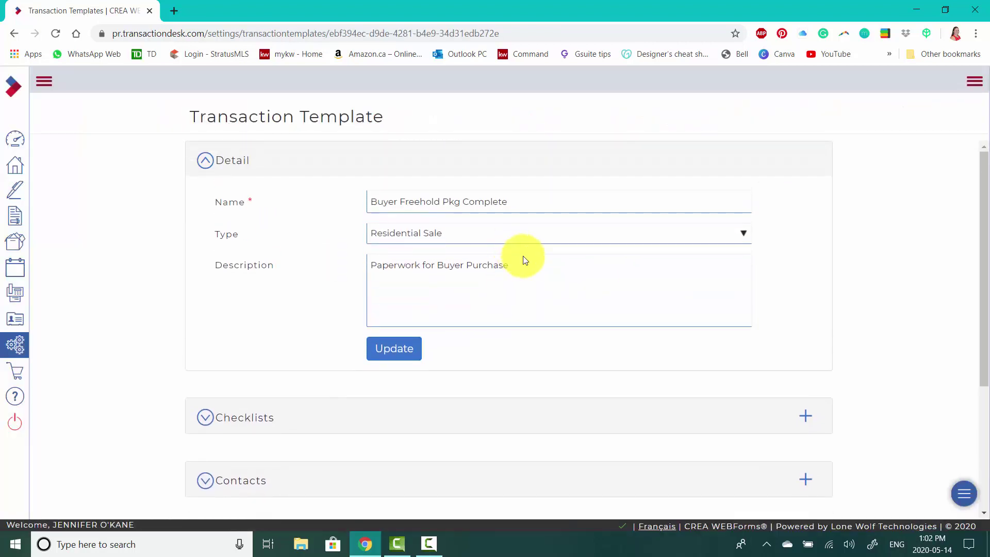
pyautogui.scroll(-3, 543, 366)
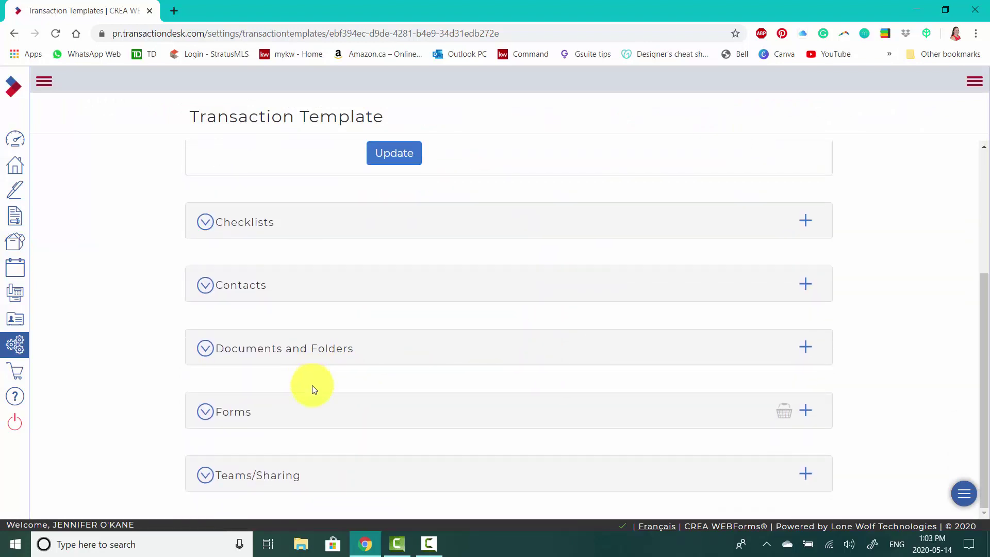
# - Expand the template's forms and open (Ontario) 100 - Agreement of Purchase and Sale
pyautogui.click(243, 411)
pyautogui.scroll(-1, 542, 372)
pyautogui.scroll(-1, 542, 371)
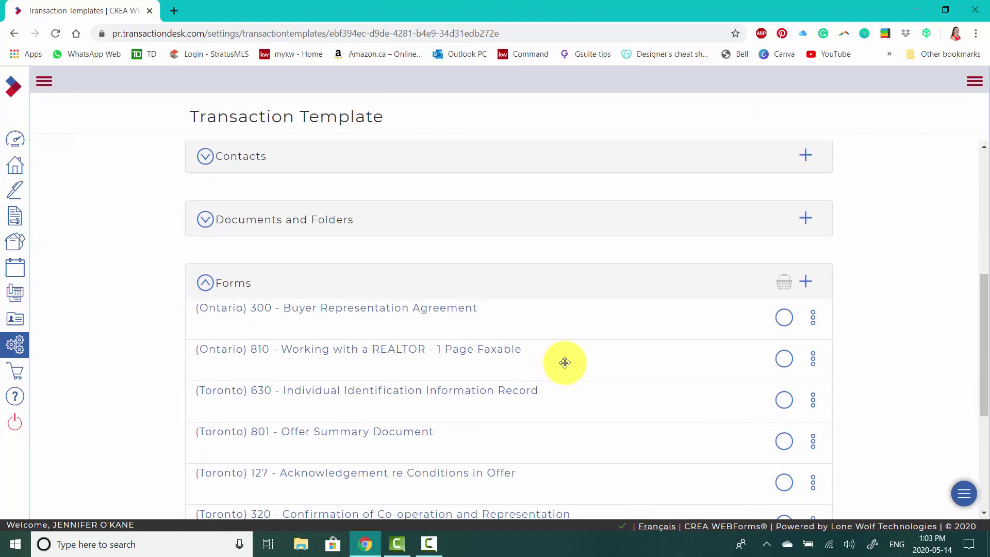
pyautogui.scroll(-4, 565, 363)
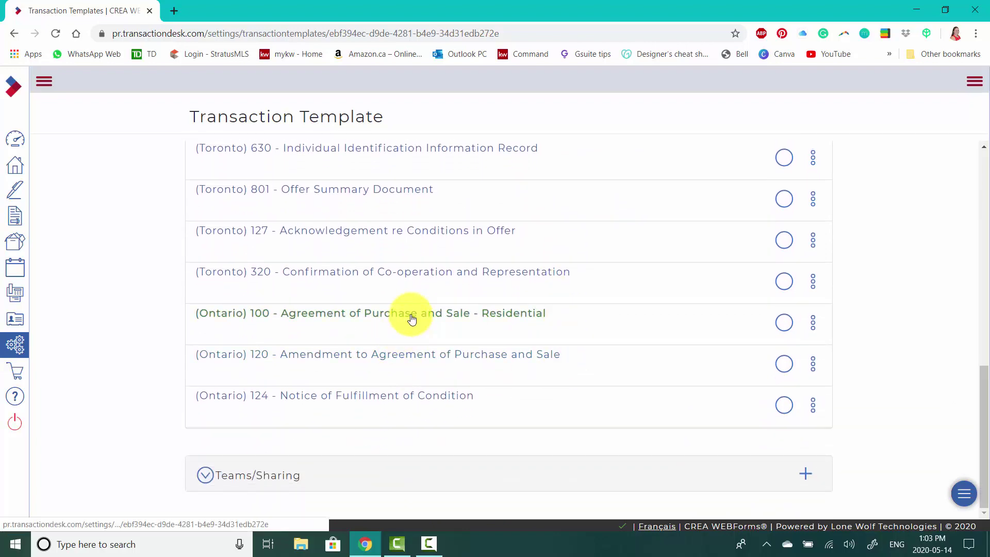
pyautogui.click(412, 320)
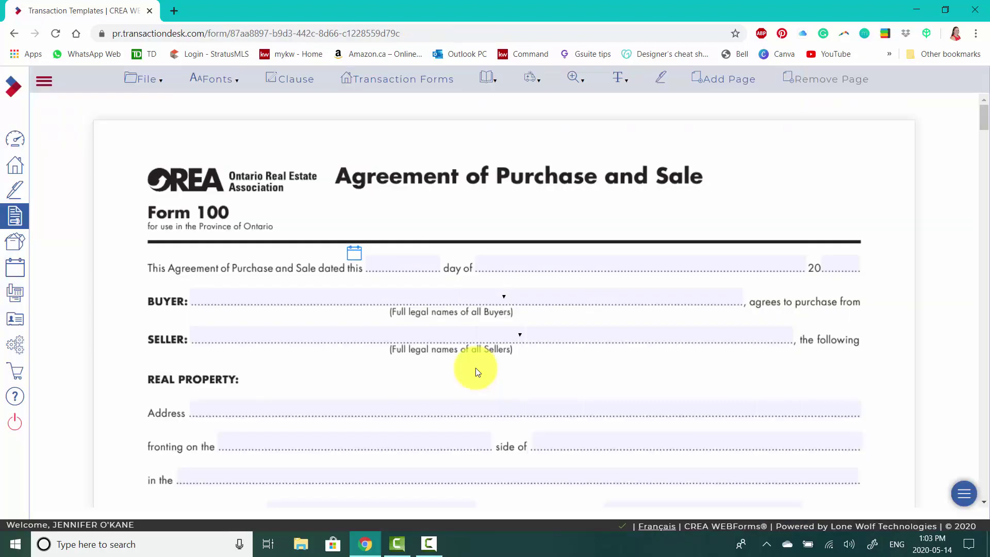
# - Scroll to Schedule A and place the cursor in the 'Buyer agrees to pay the balance as follows' box
pyautogui.scroll(-10, 305, 314)
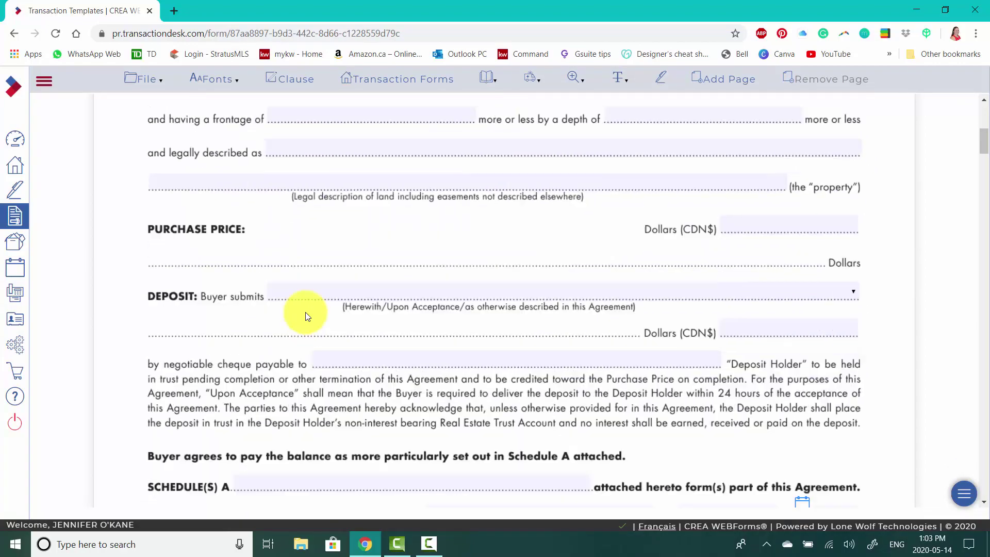
pyautogui.scroll(-15, 307, 316)
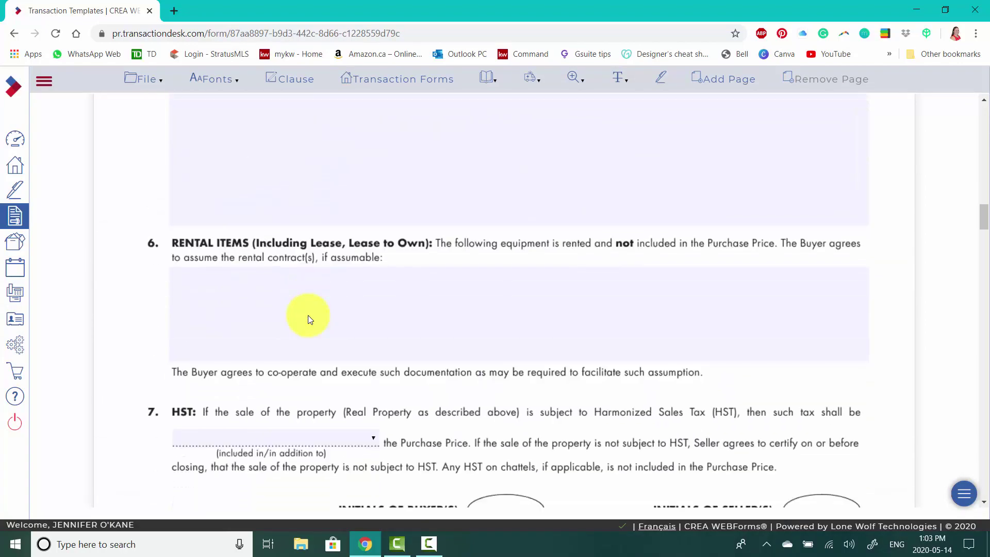
pyautogui.scroll(-20, 308, 316)
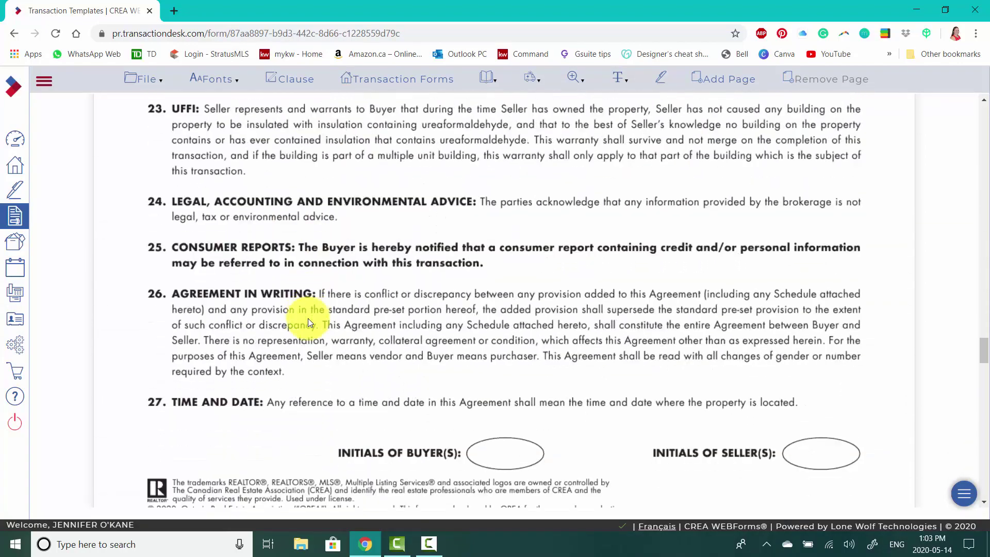
pyautogui.scroll(-15, 308, 317)
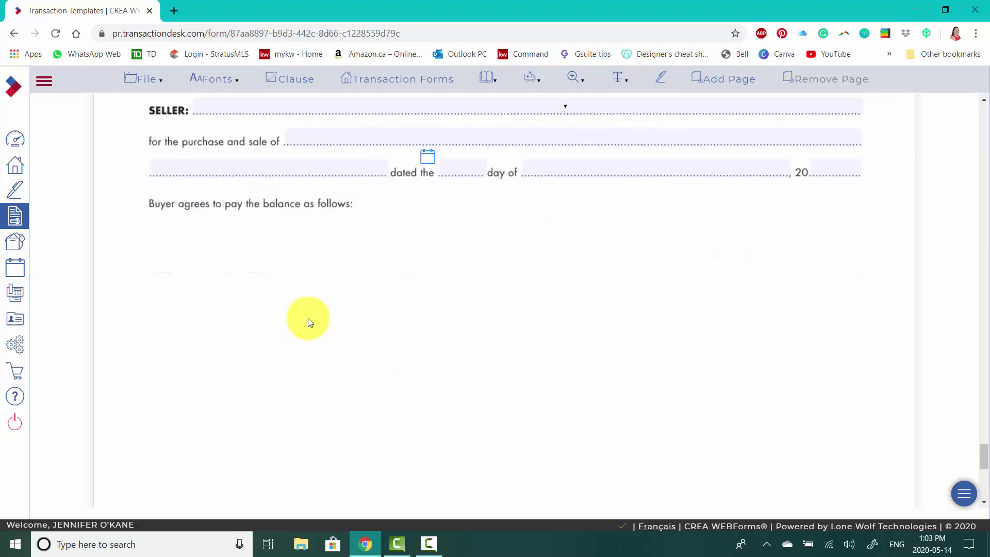
pyautogui.click(455, 329)
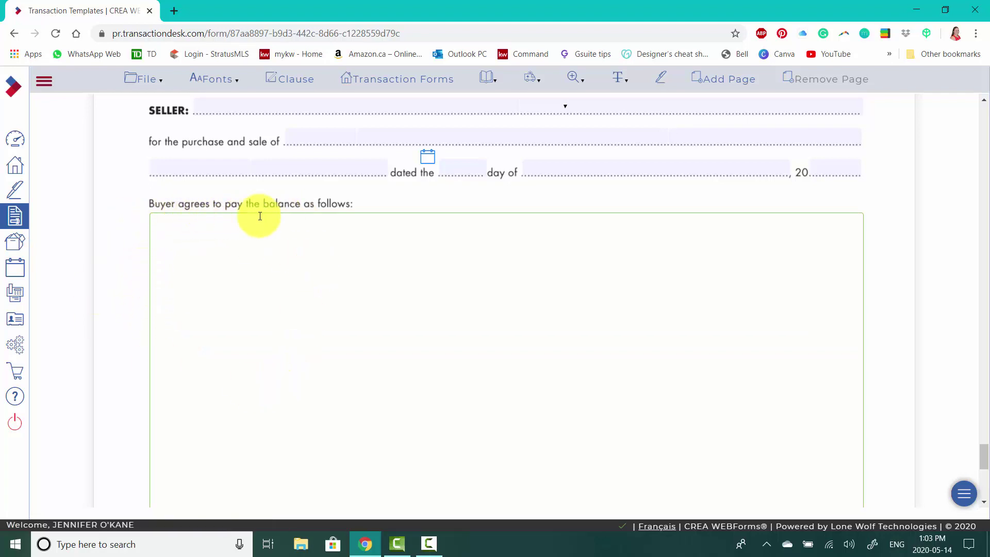
# - From Office Clauses > Consolidated Common Clauses, insert Sch A1 - Residential and Sch A6 + ENDv
pyautogui.click(299, 84)
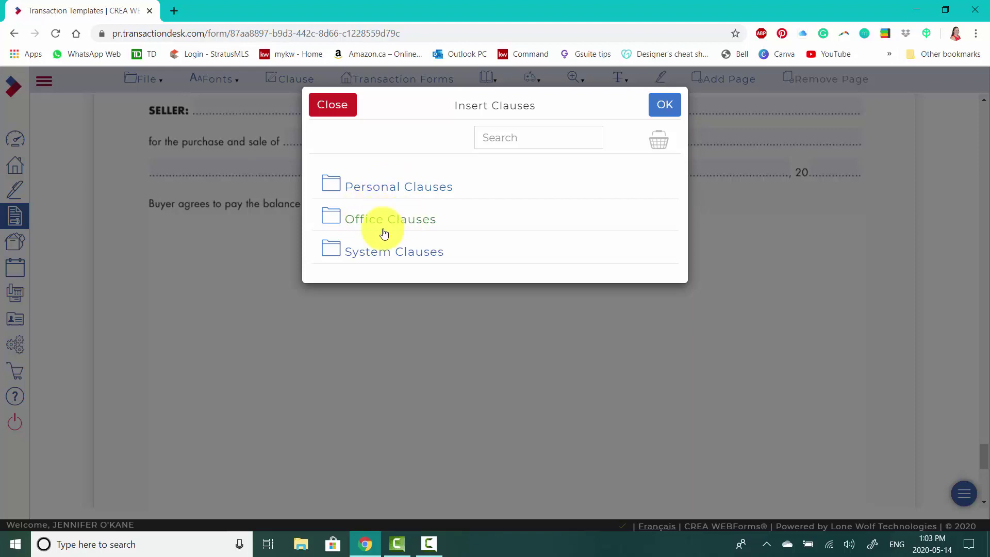
pyautogui.click(409, 228)
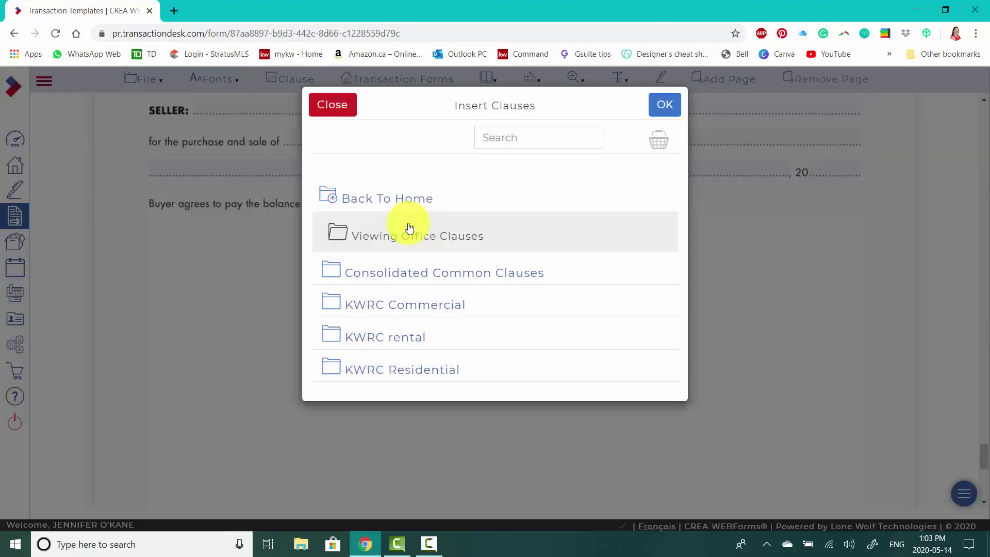
pyautogui.click(417, 280)
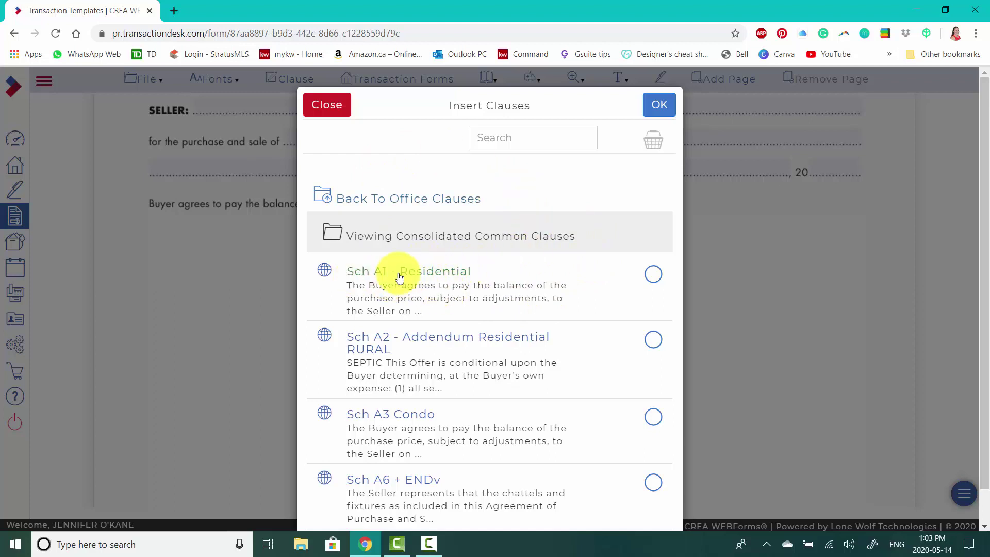
pyautogui.click(652, 278)
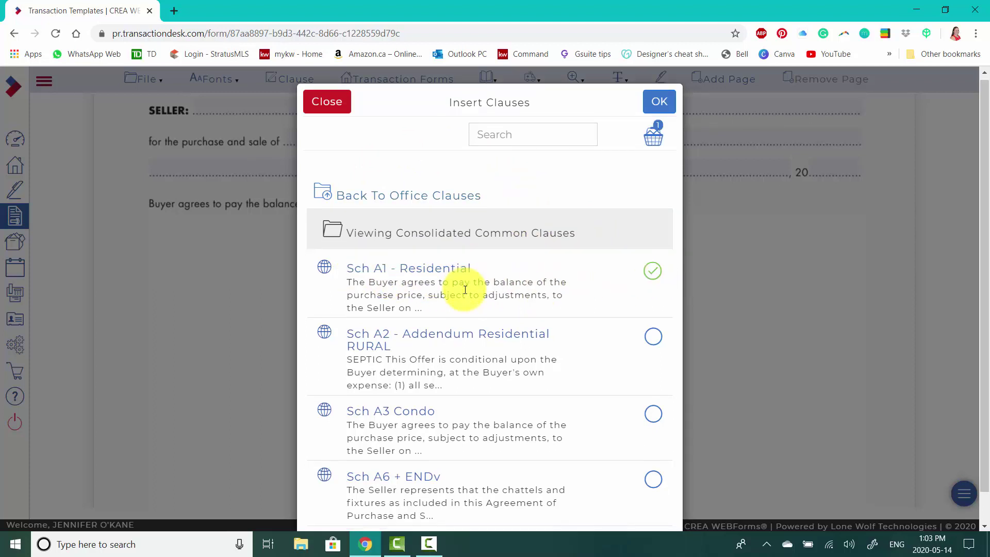
pyautogui.scroll(-1, 465, 289)
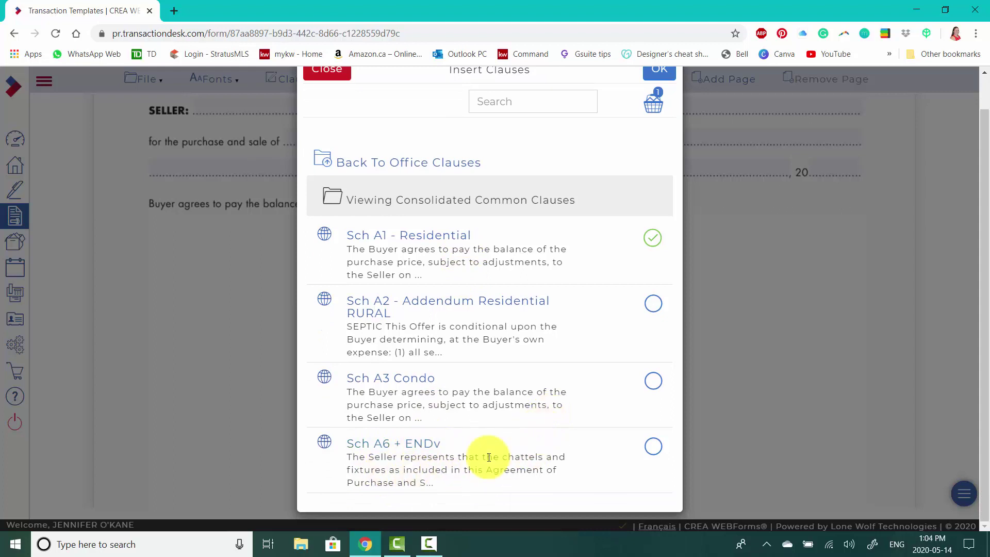
pyautogui.click(653, 449)
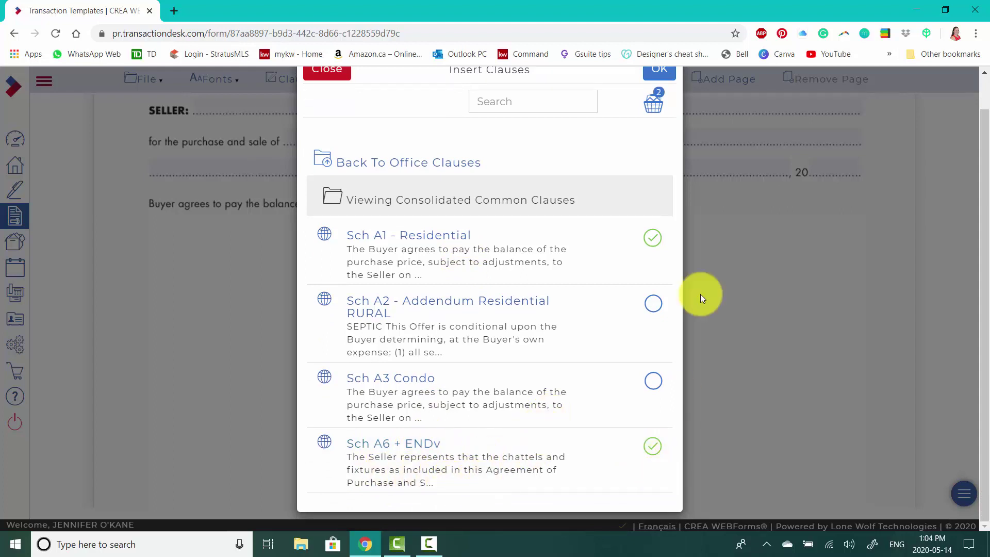
pyautogui.scroll(1, 559, 146)
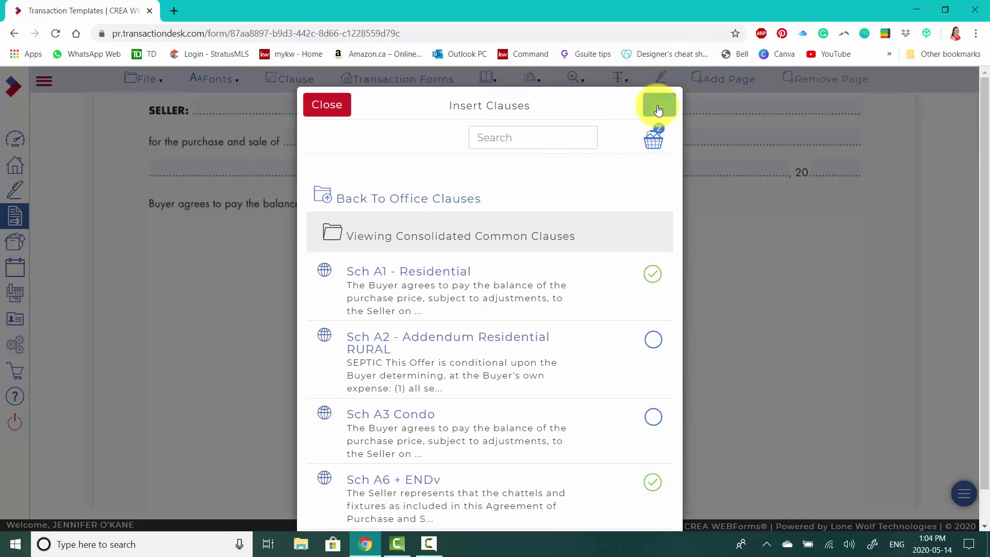
pyautogui.click(657, 103)
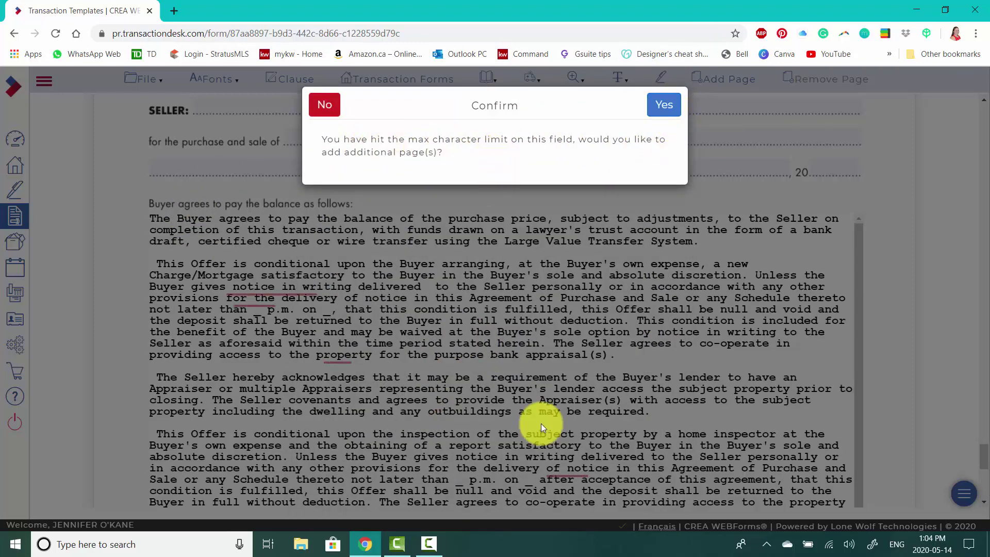
# - Accept extra pages for the overflowing clause text and jump to the last clause page
pyautogui.click(662, 111)
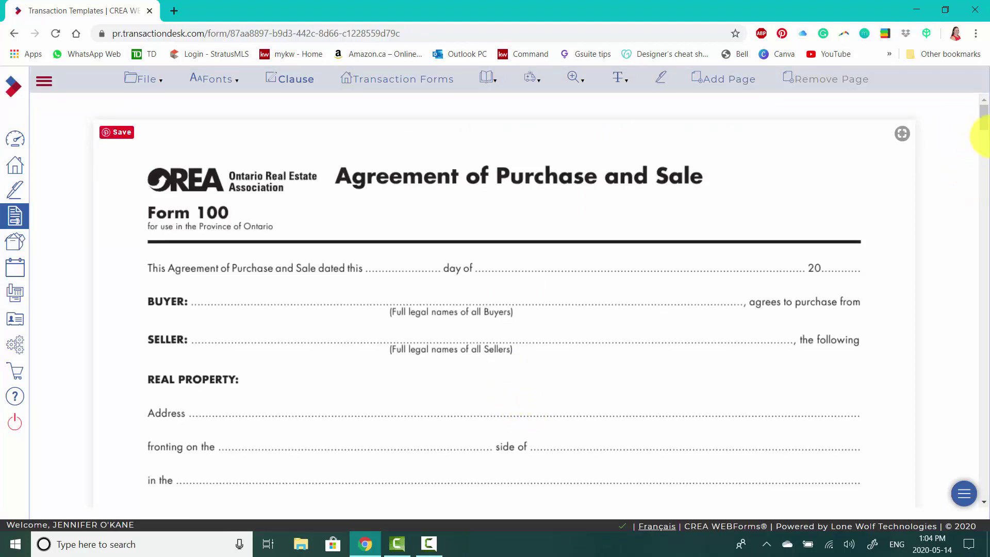
pyautogui.hotkey('ctrl', 'End')
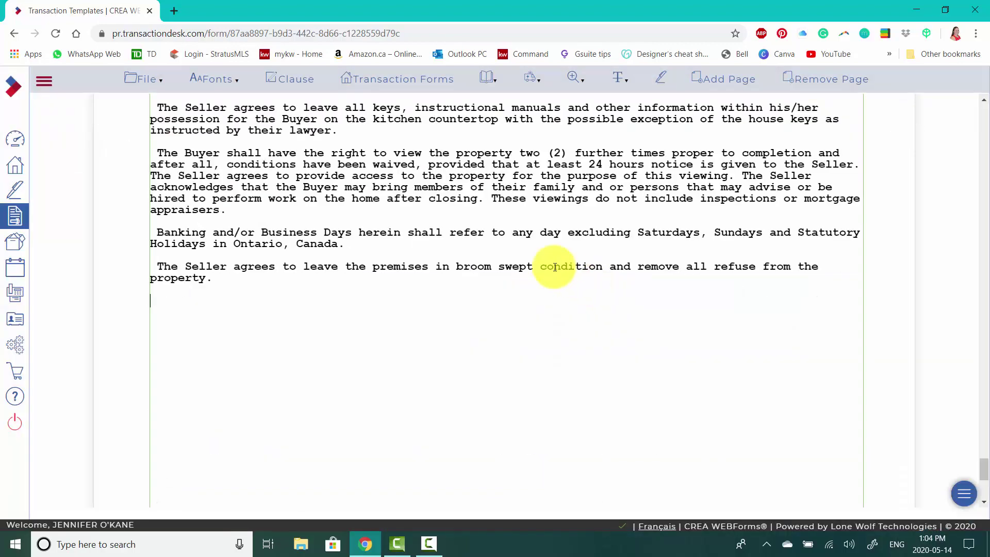